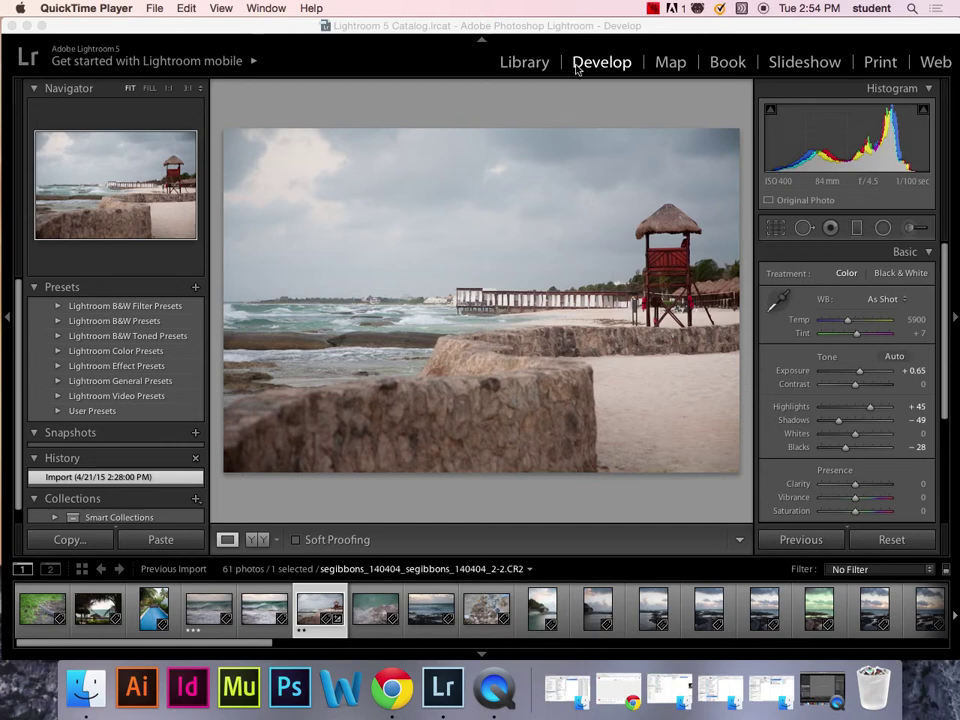
Zoom into the beach photo and pan over the lifeguard tower and stone wall
click(617, 63)
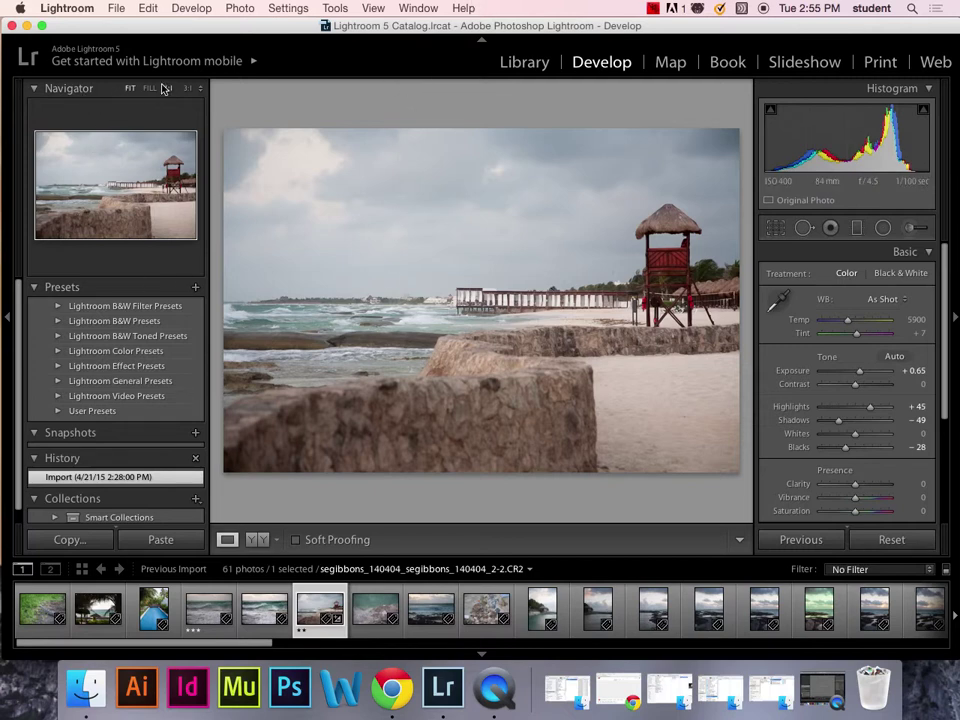
drag(302, 268, 257, 211)
click(257, 211)
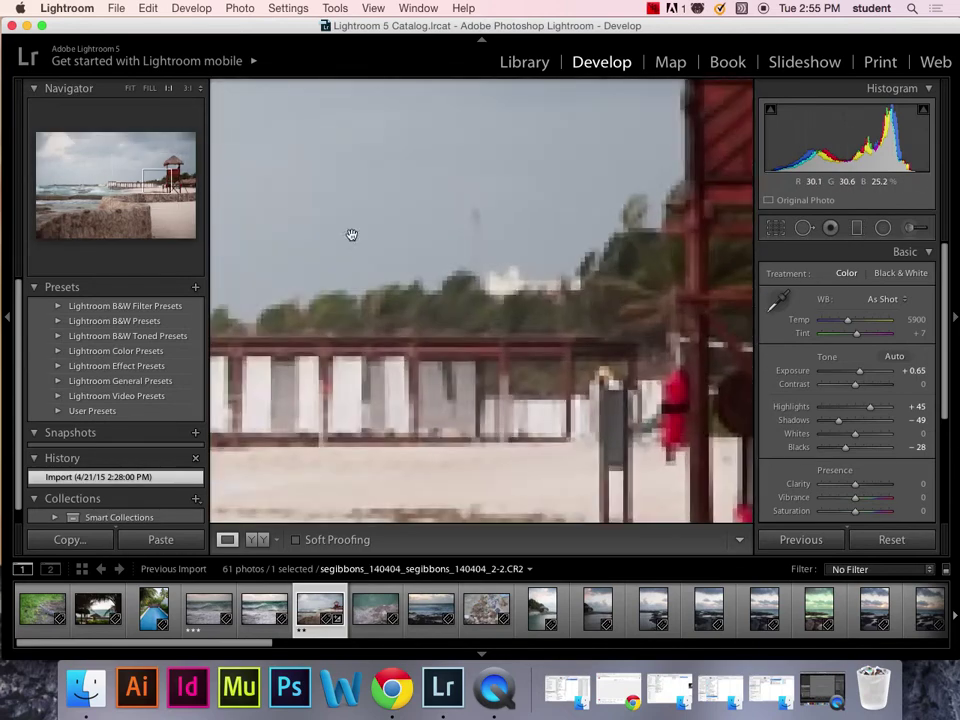
mouse_move(118, 140)
mouse_down()
mouse_move(172, 174)
mouse_move(167, 193)
mouse_move(146, 206)
mouse_move(125, 155)
mouse_up()
drag(380, 168, 380, 168)
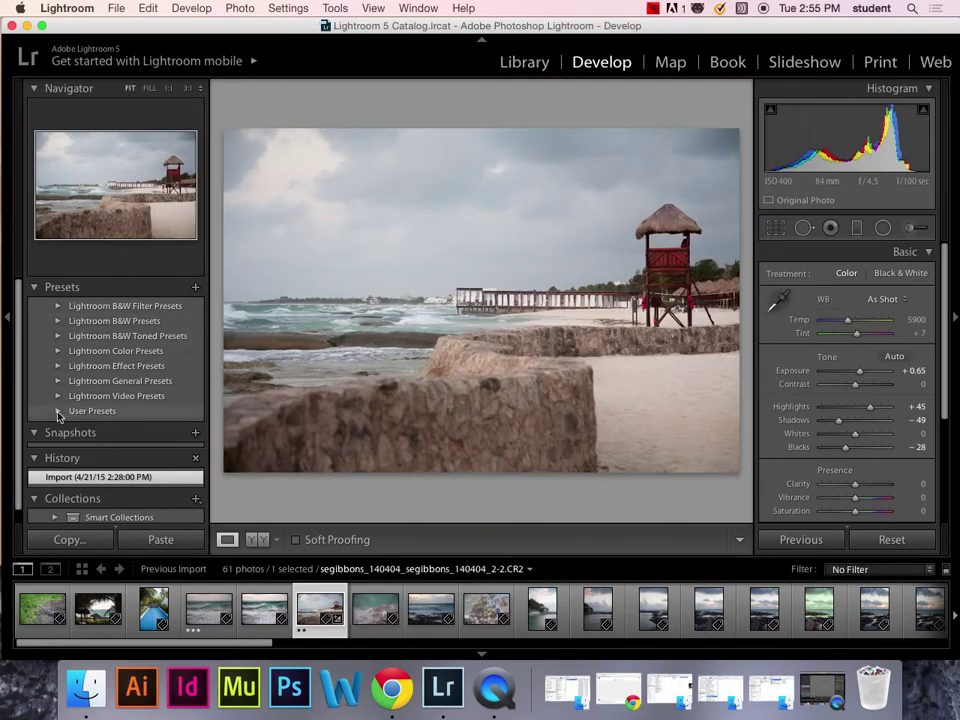
Collapse the Presets panel, expand Snapshots, and scroll the Develop panel down and back up
click(36, 286)
click(36, 311)
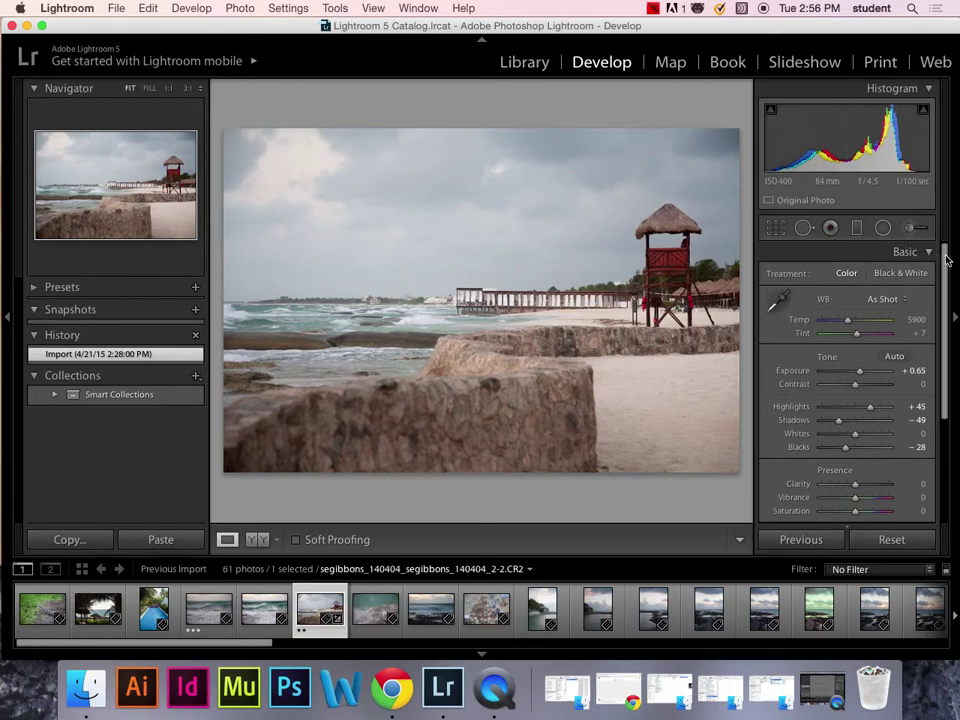
drag(946, 260, 949, 418)
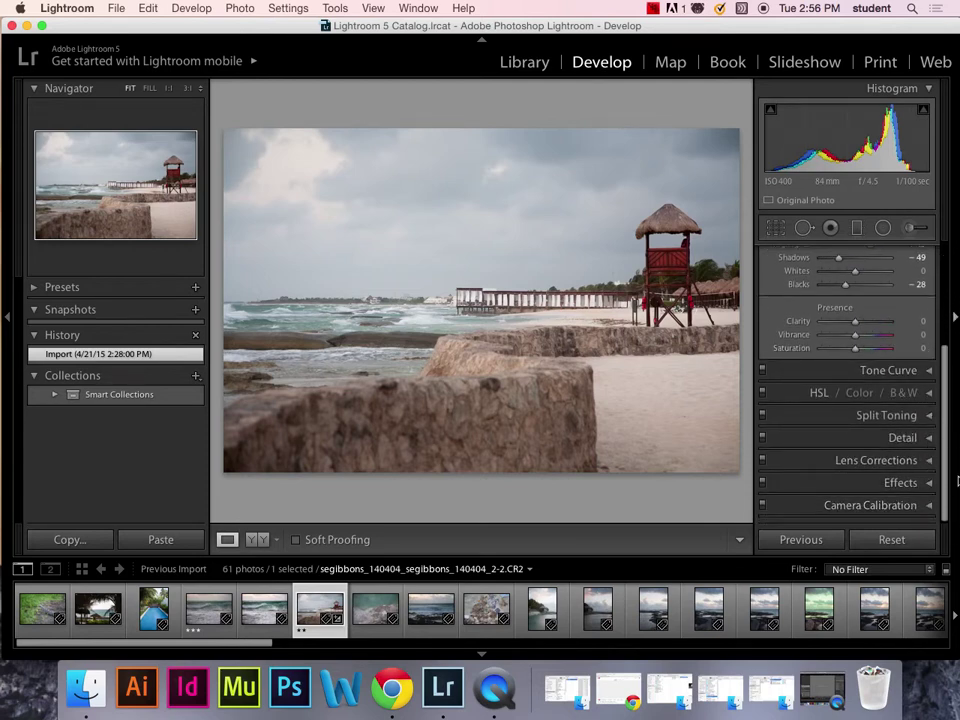
drag(945, 484, 945, 342)
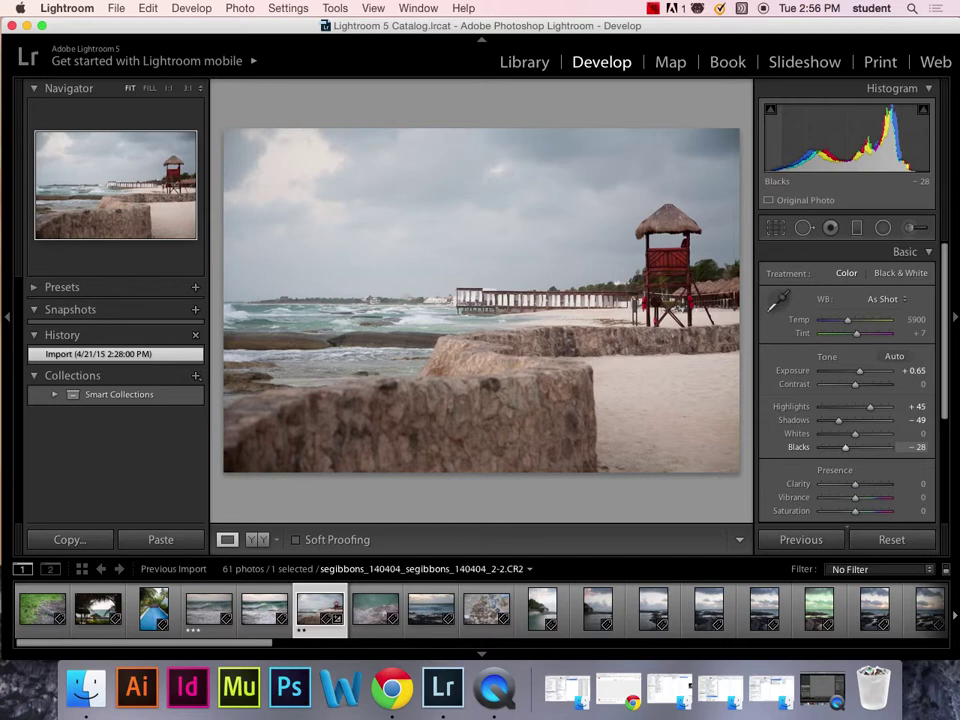
Set Blacks to -36 and Highlights to +100, with Whites at +34, to brighten the sky
drag(785, 150, 772, 150)
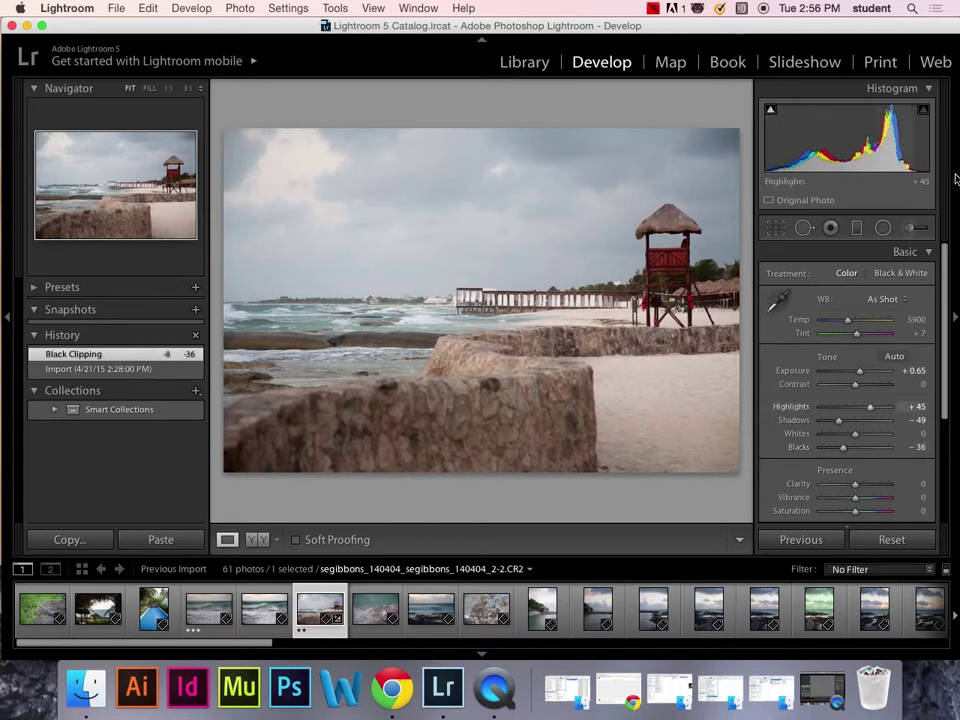
drag(905, 150, 928, 150)
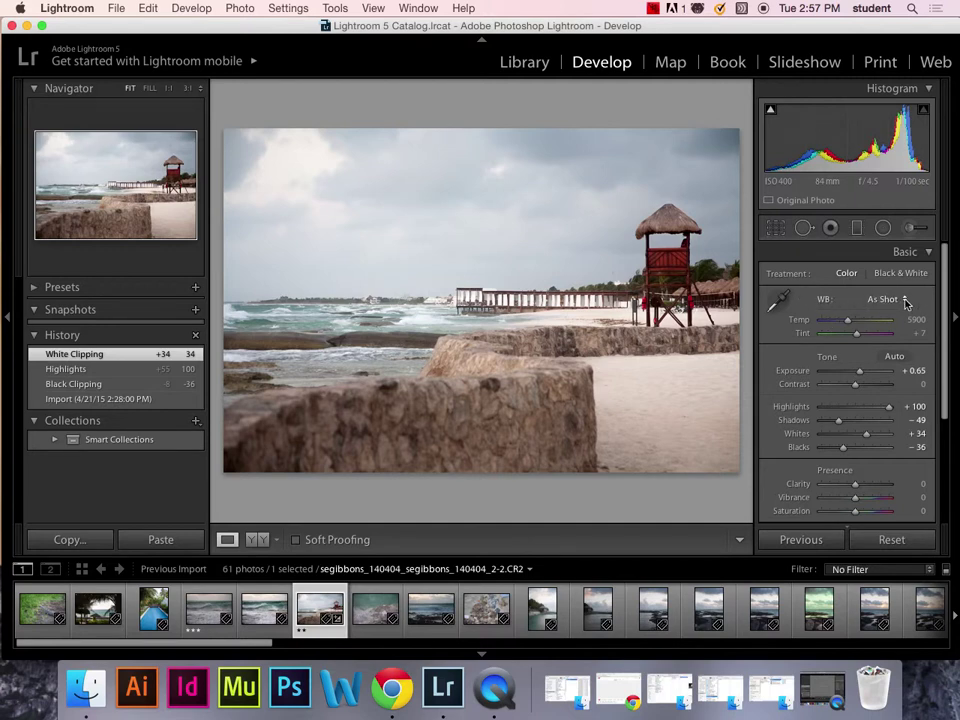
click(904, 300)
click(904, 307)
click(904, 300)
click(895, 308)
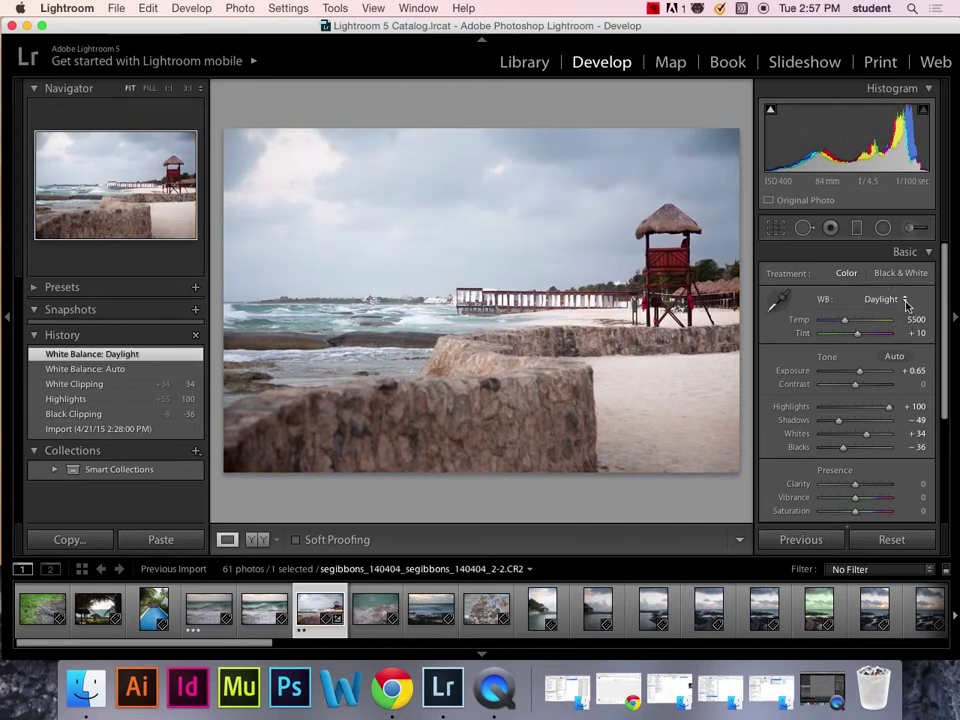
click(906, 301)
click(906, 310)
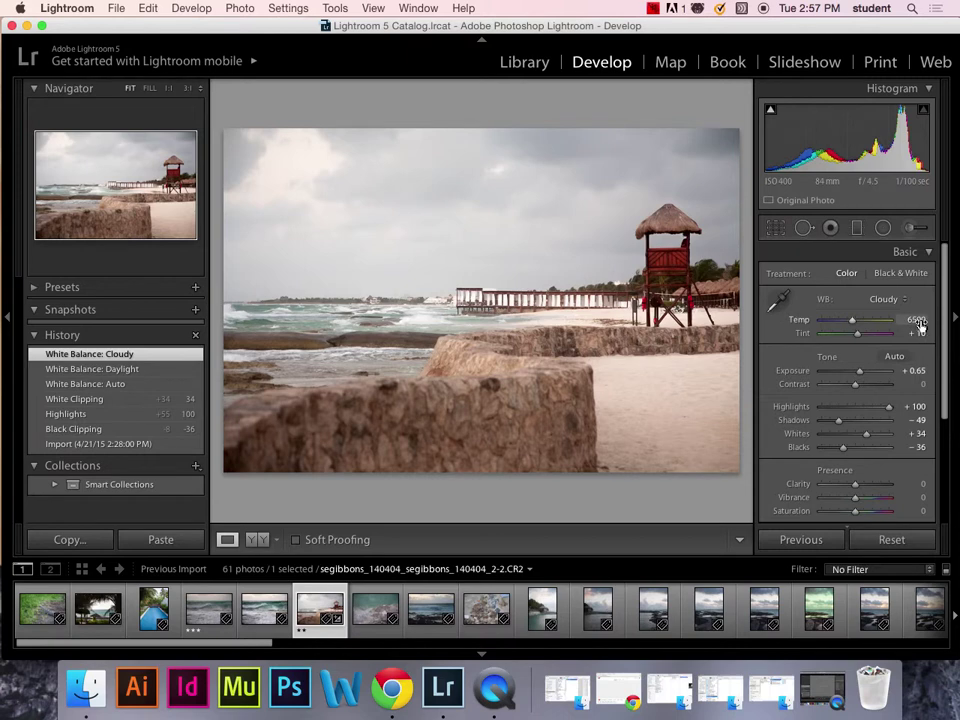
click(884, 299)
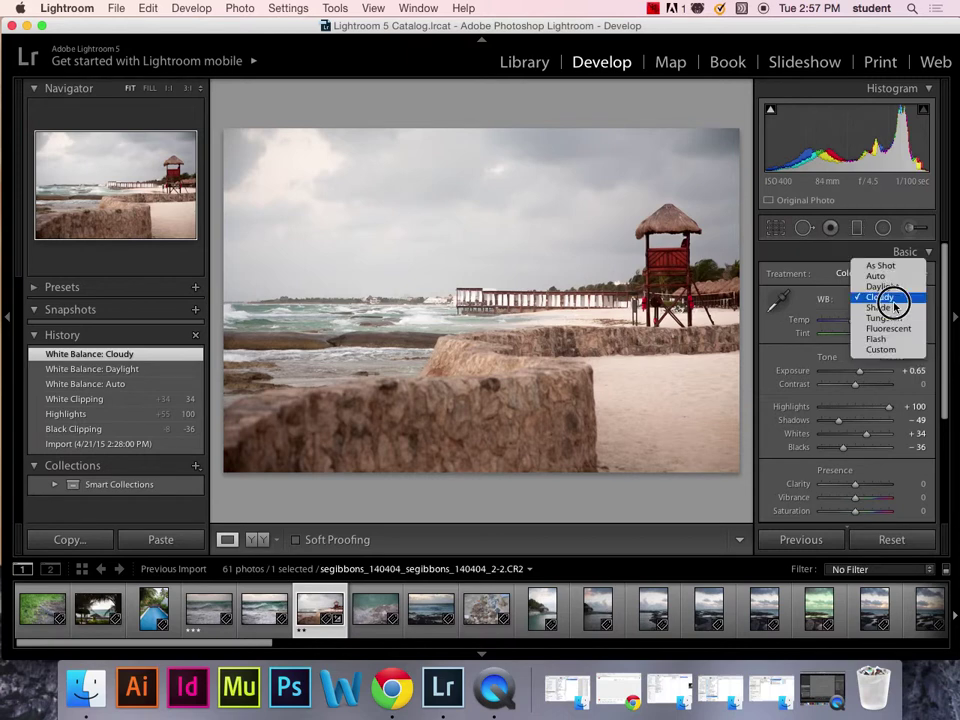
click(880, 288)
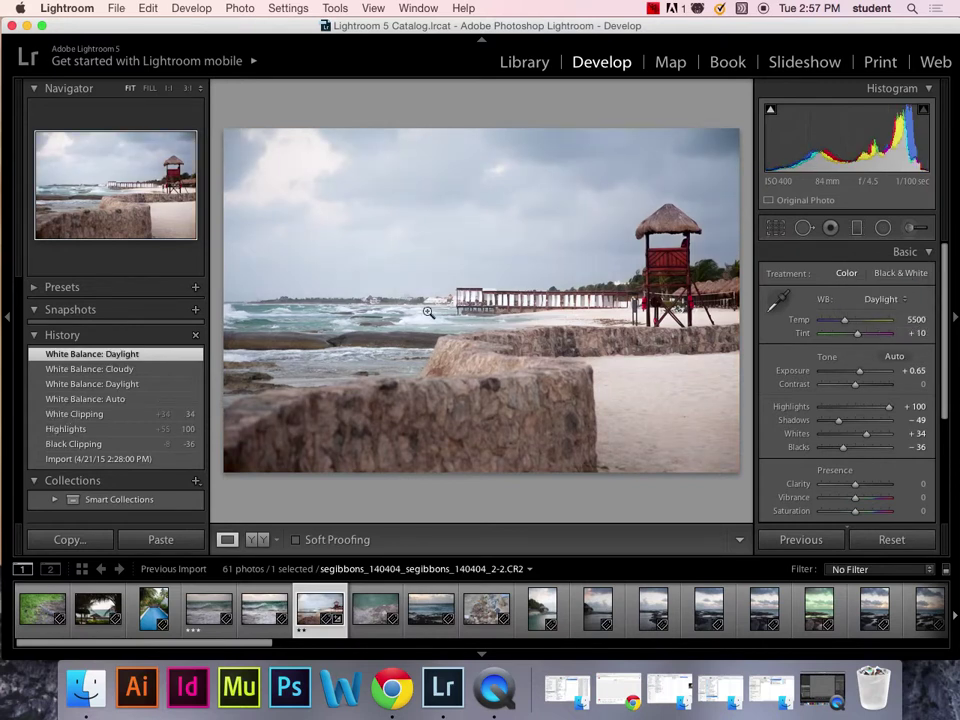
click(897, 299)
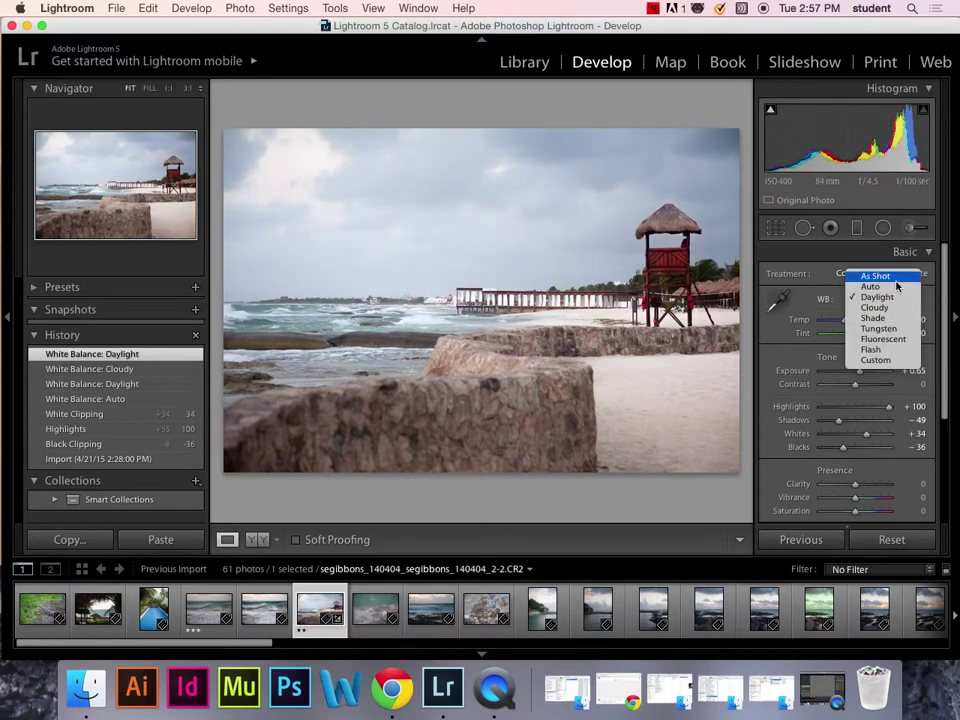
click(898, 279)
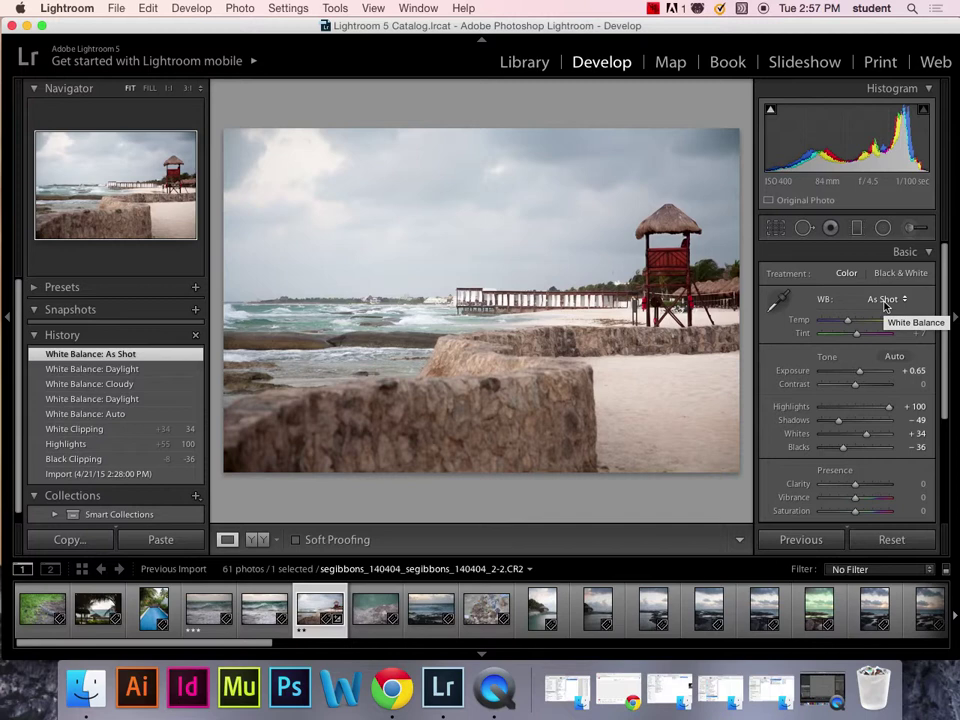
click(885, 305)
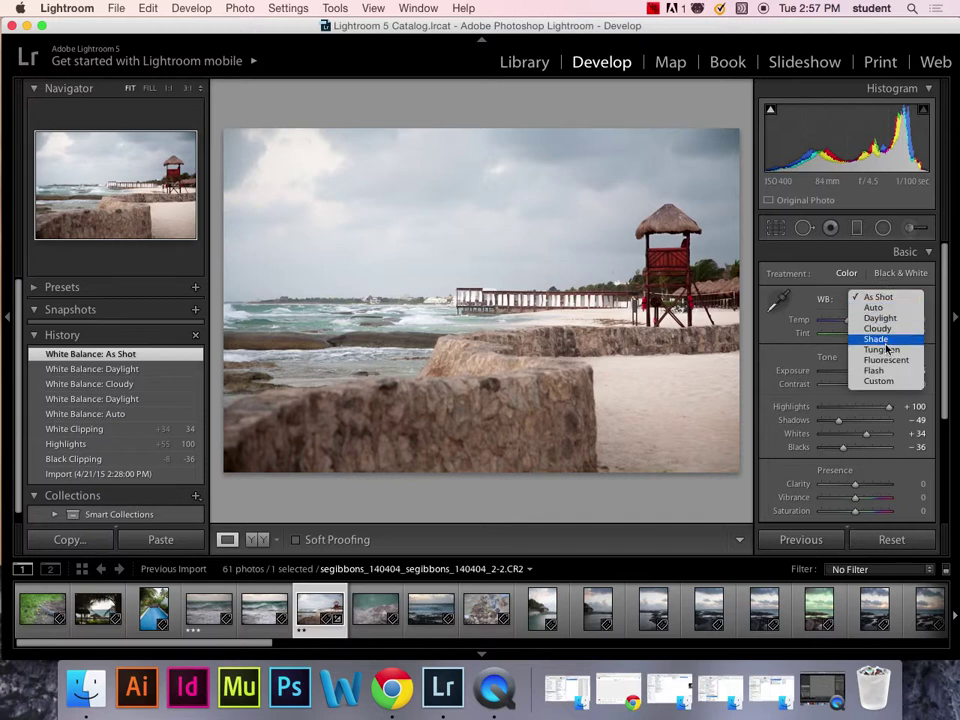
click(885, 352)
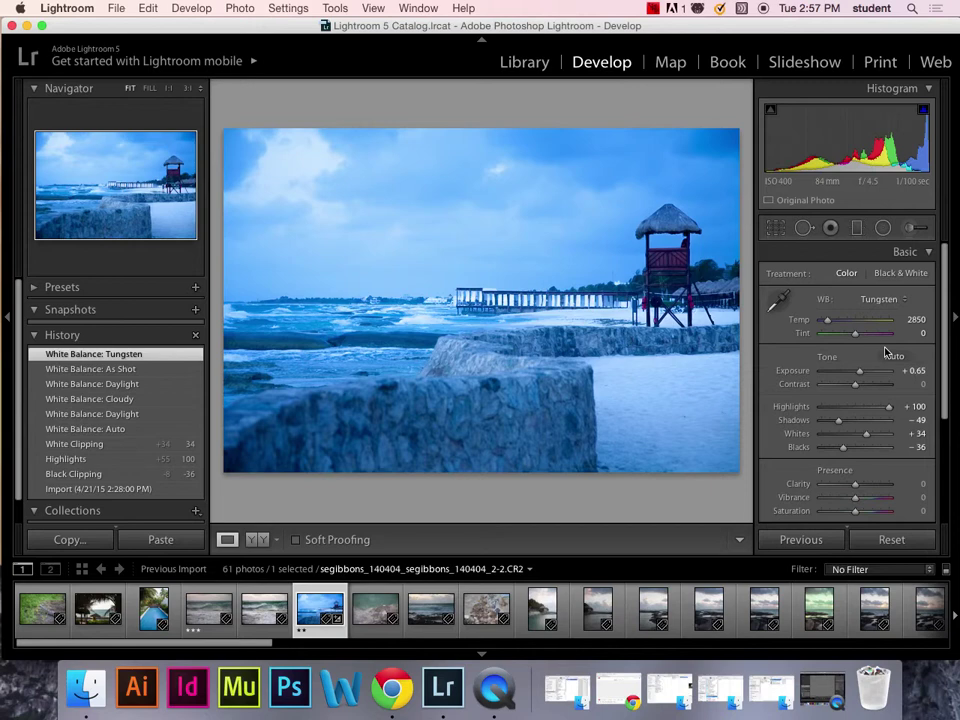
click(893, 299)
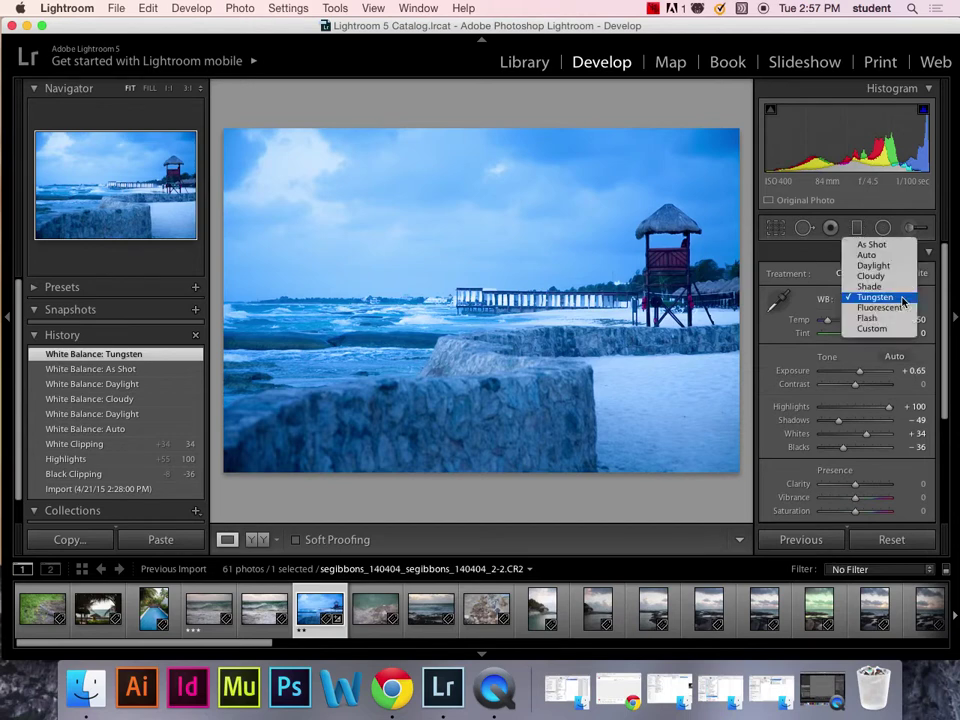
click(878, 245)
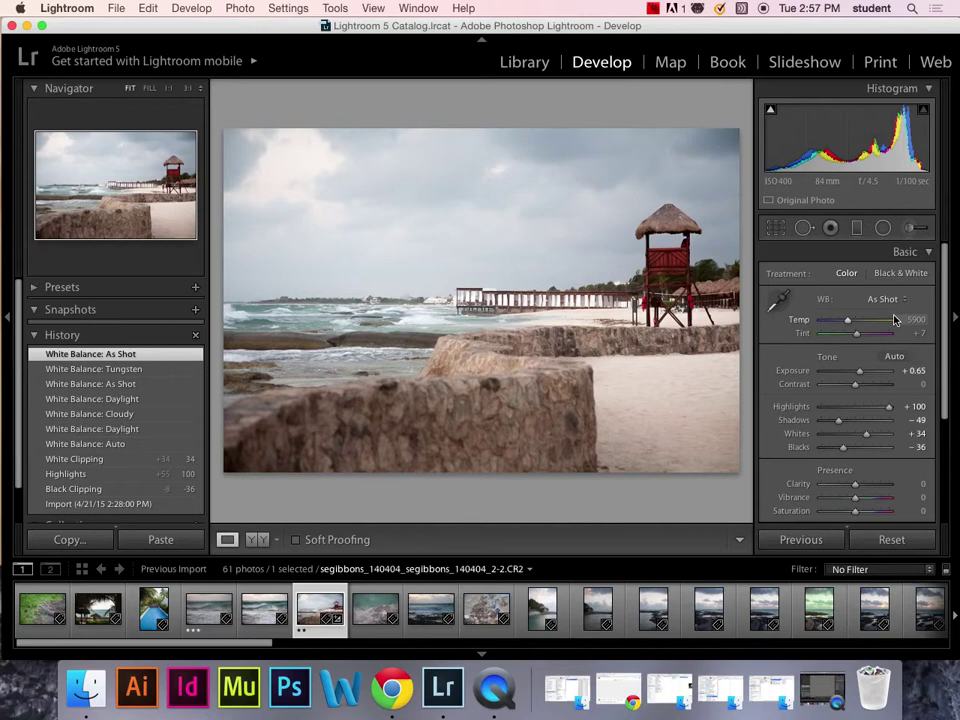
drag(850, 325, 860, 326)
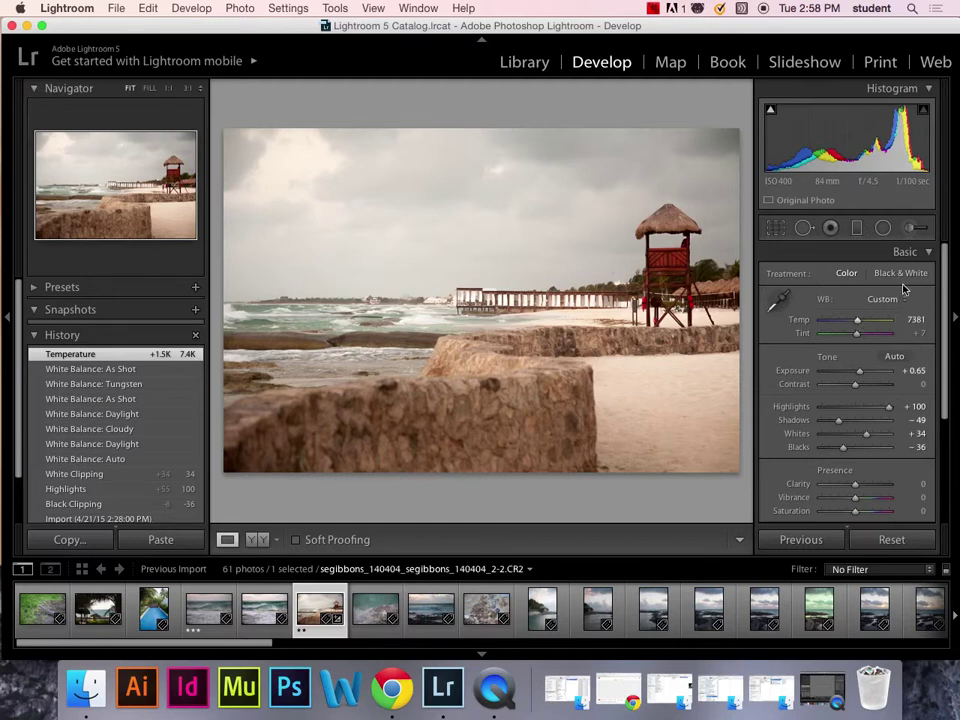
click(902, 300)
click(898, 215)
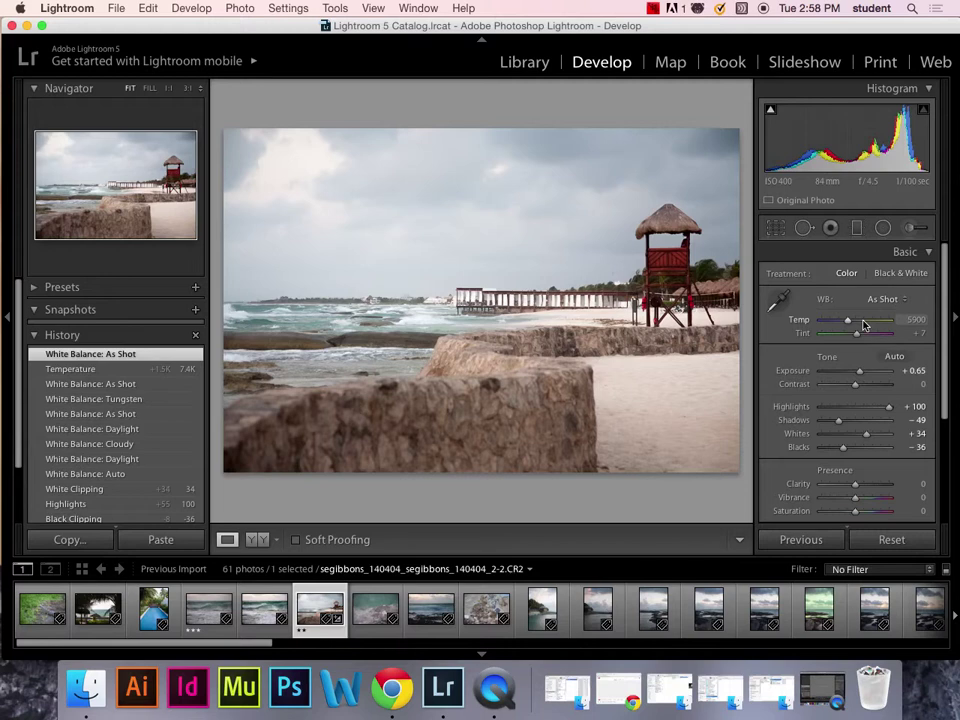
Set Basic panel values to Contrast +17, Shadows -100, Whites +58, Blacks -16 and Clarity +39
scroll(945, 335, down, 2)
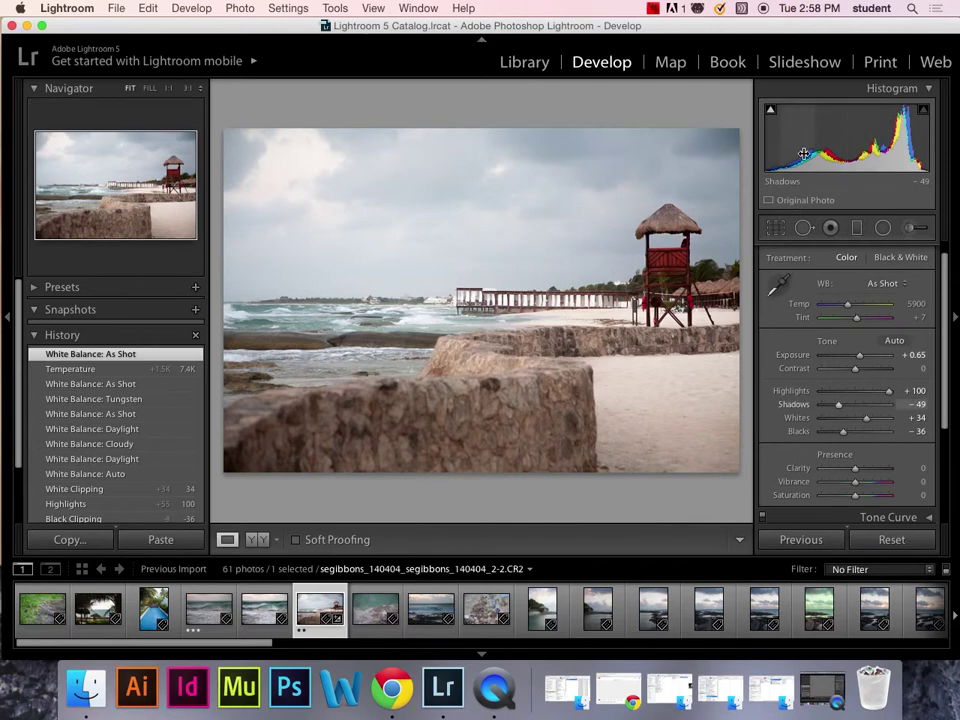
drag(838, 408, 838, 434)
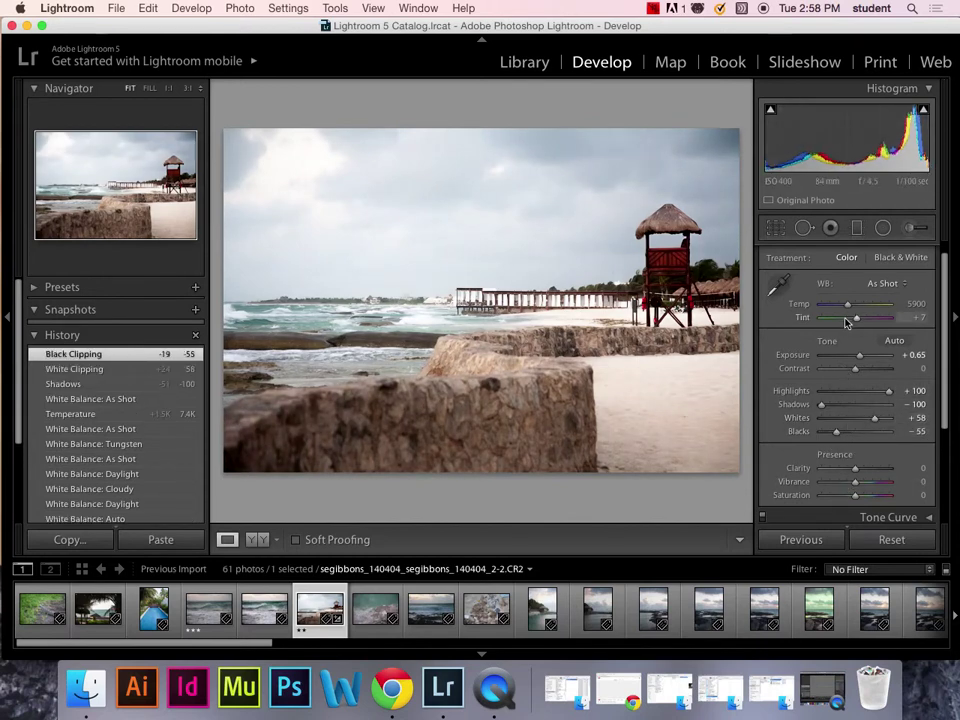
drag(855, 369, 862, 370)
drag(943, 390, 945, 424)
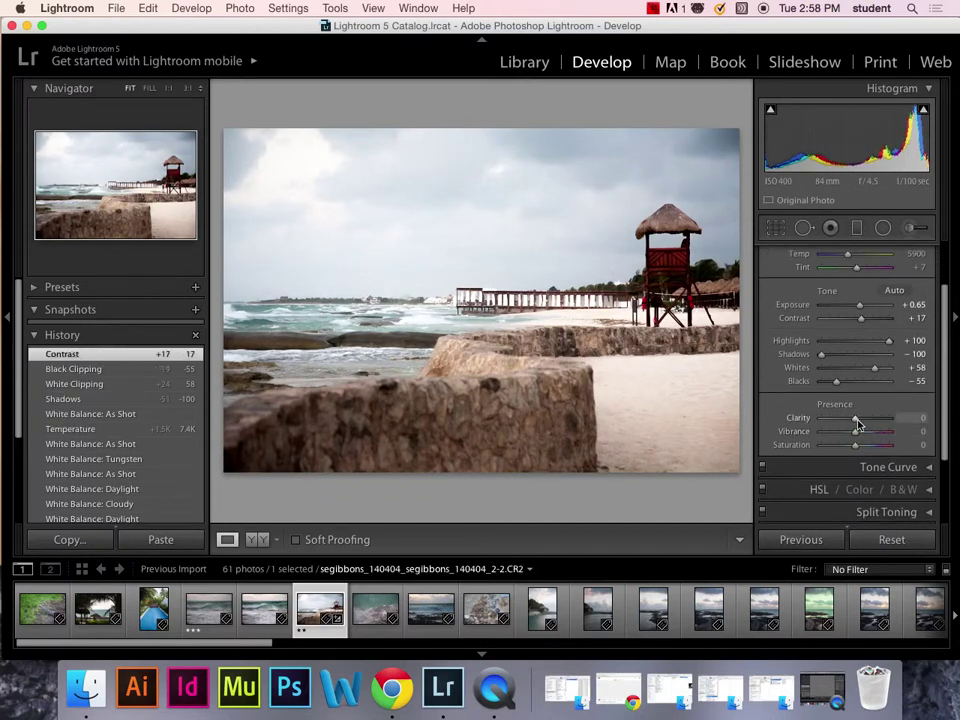
drag(856, 419, 871, 423)
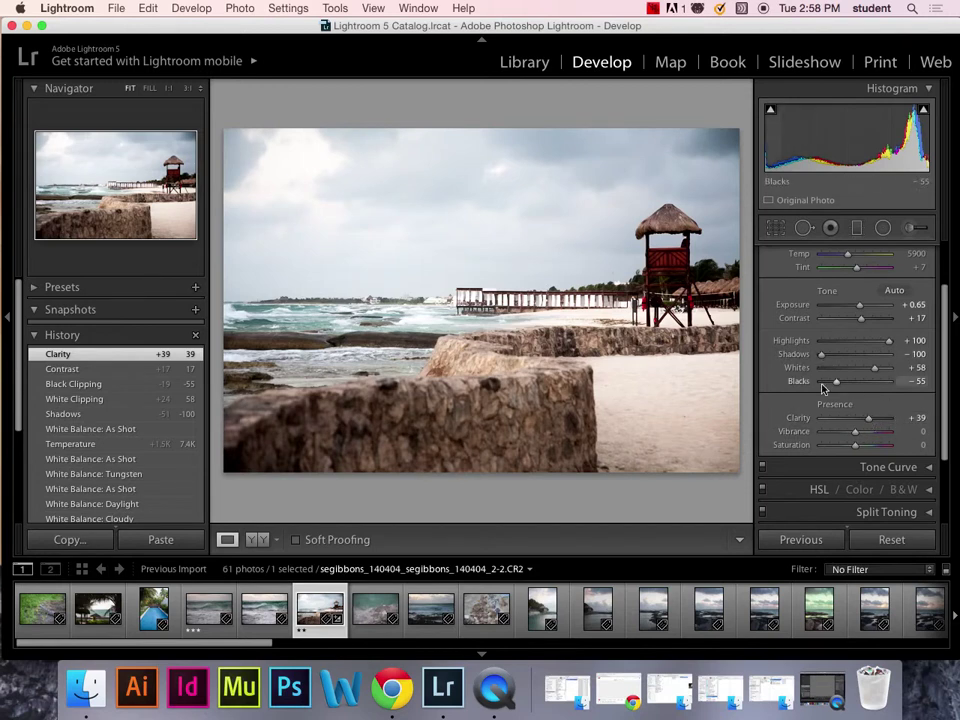
drag(835, 385, 851, 383)
scroll(942, 420, down, 2)
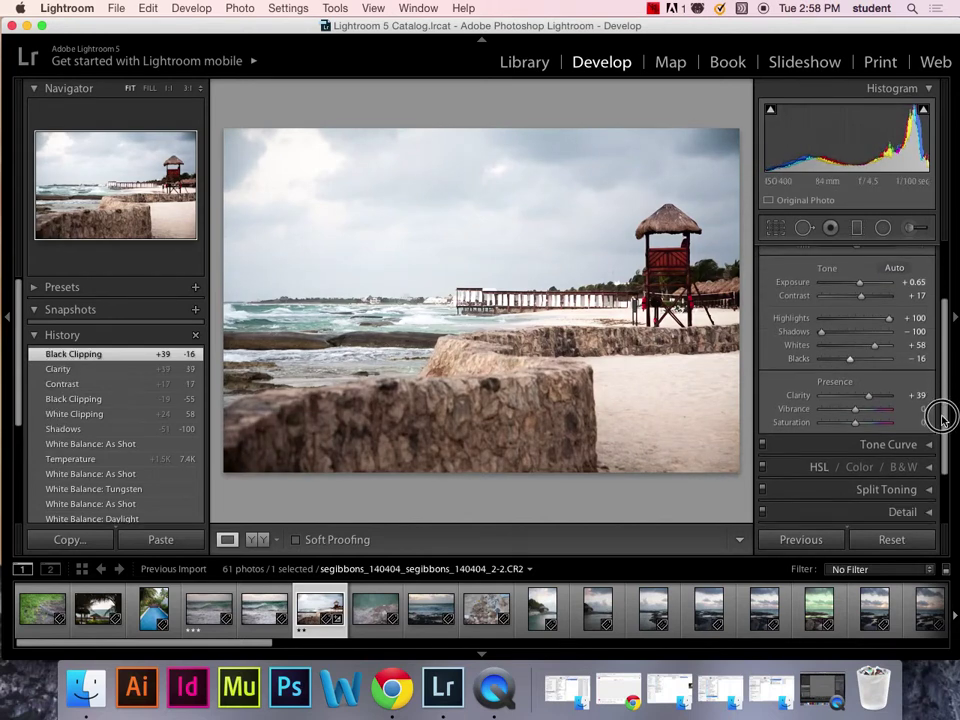
scroll(942, 300, up, 3)
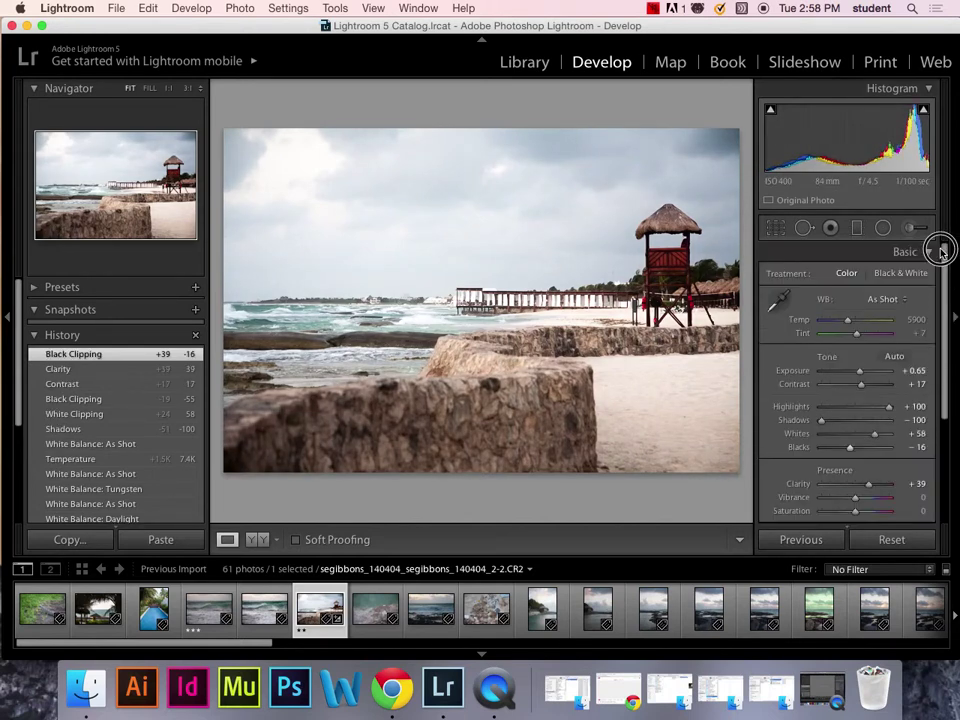
Create a new snapshot of the current edit named 'Basic'
click(196, 314)
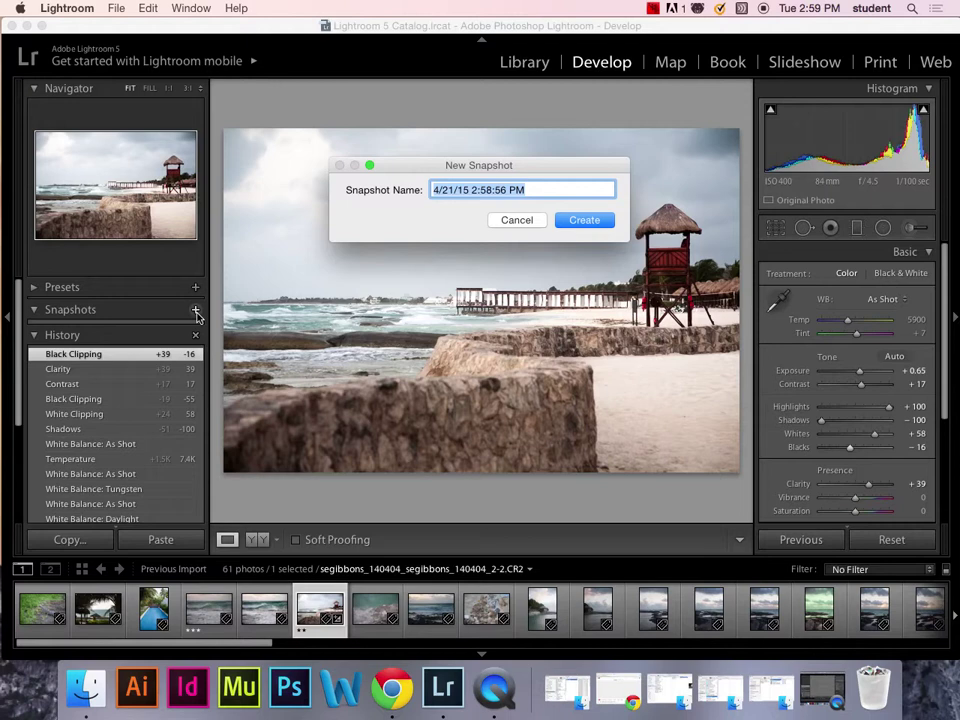
text(Basic)
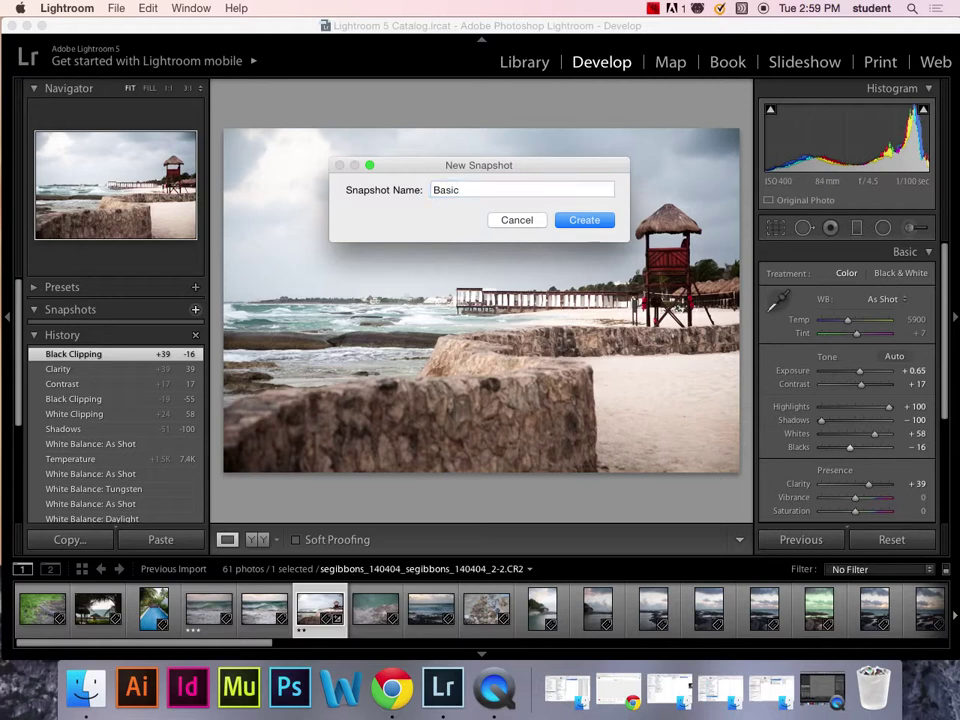
key(Return)
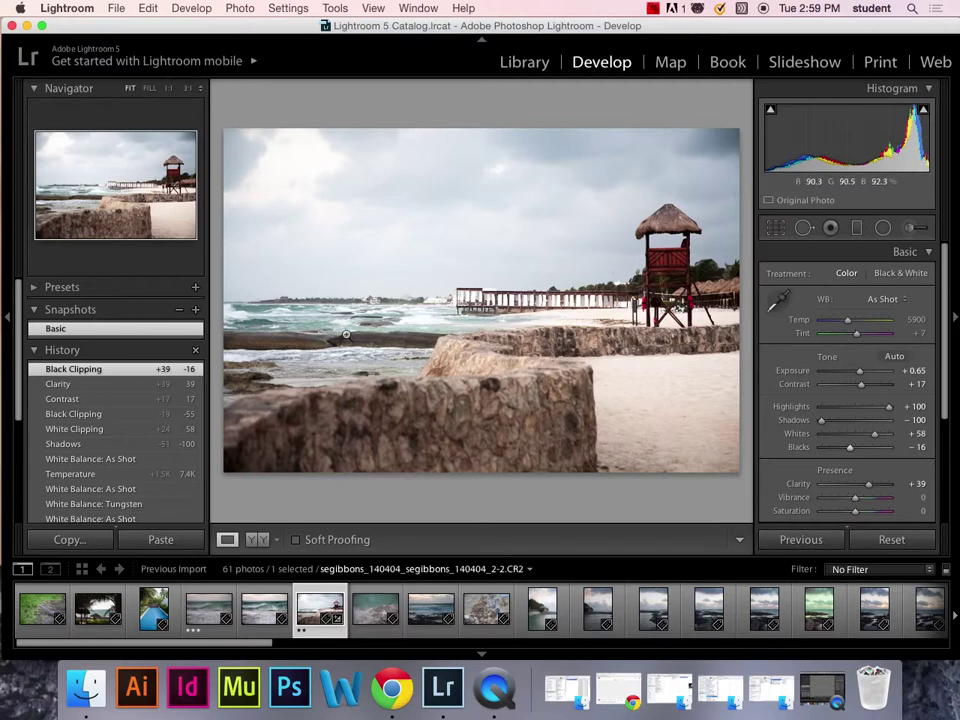
Convert the photo to black and white, with Orange at -33 and Aqua adjusted in the B&W Mix
click(903, 274)
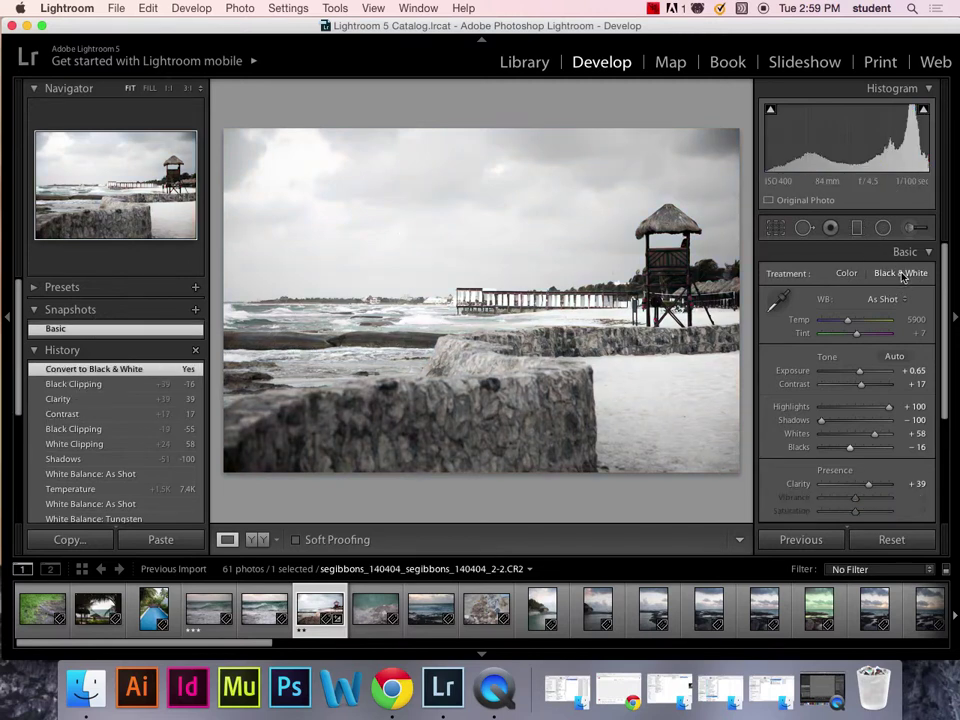
scroll(945, 398, down, 5)
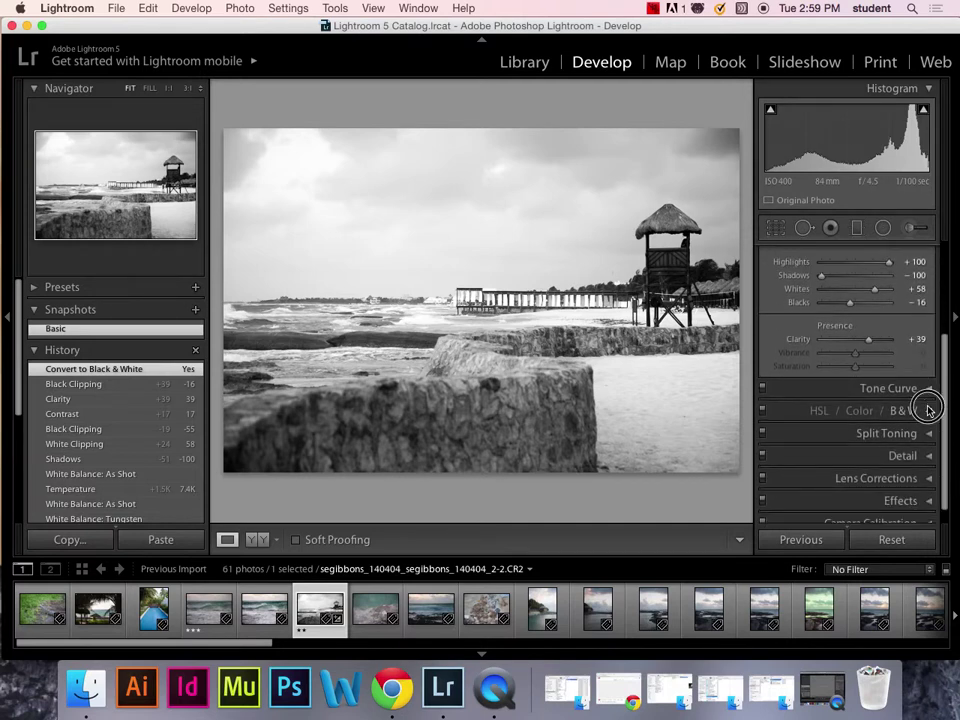
click(926, 406)
scroll(940, 415, down, 3)
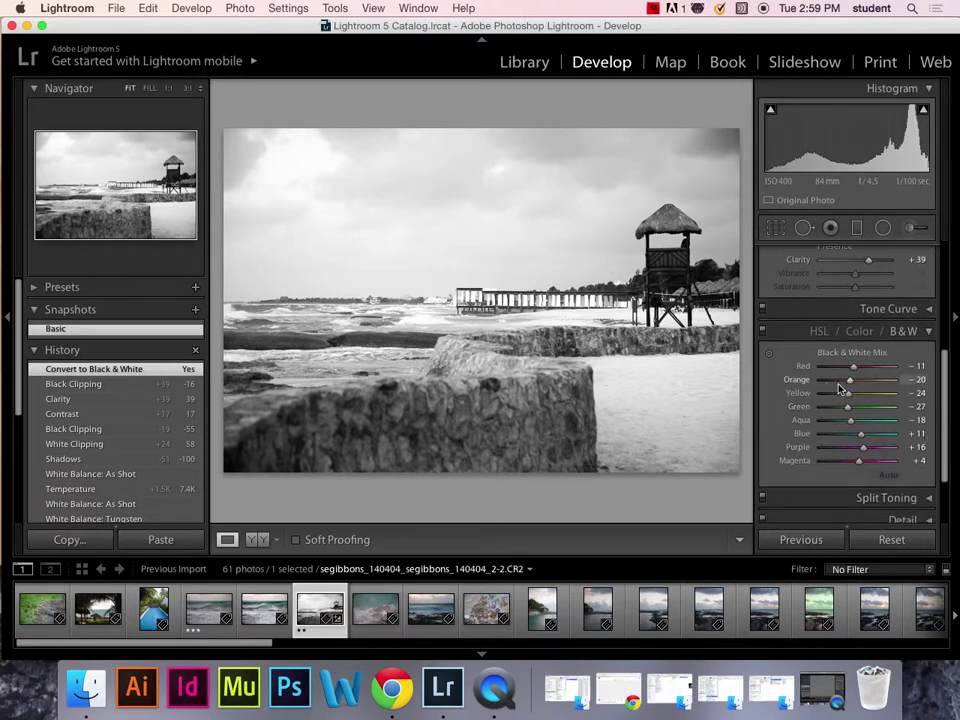
drag(852, 380, 856, 407)
click(858, 421)
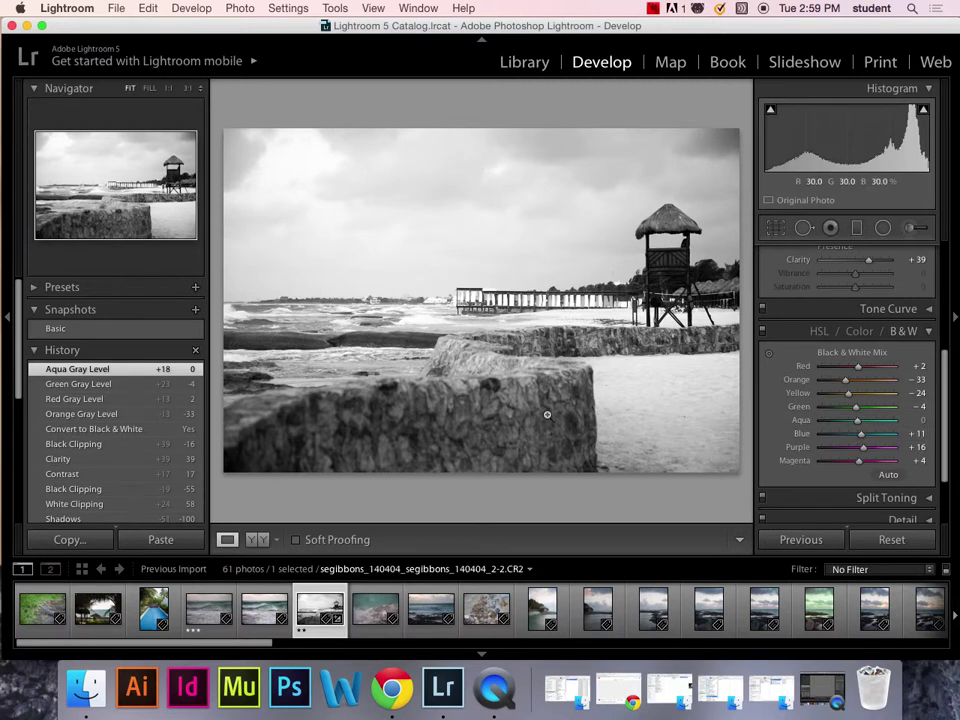
Save this look as a snapshot named 'Black and White'
click(196, 311)
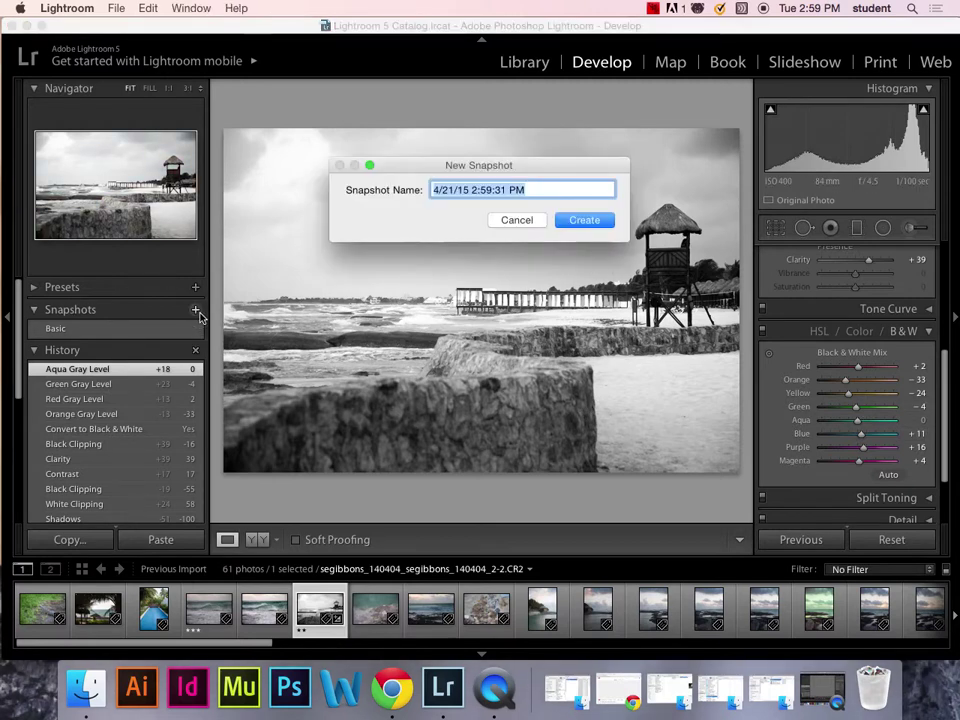
text(Black)
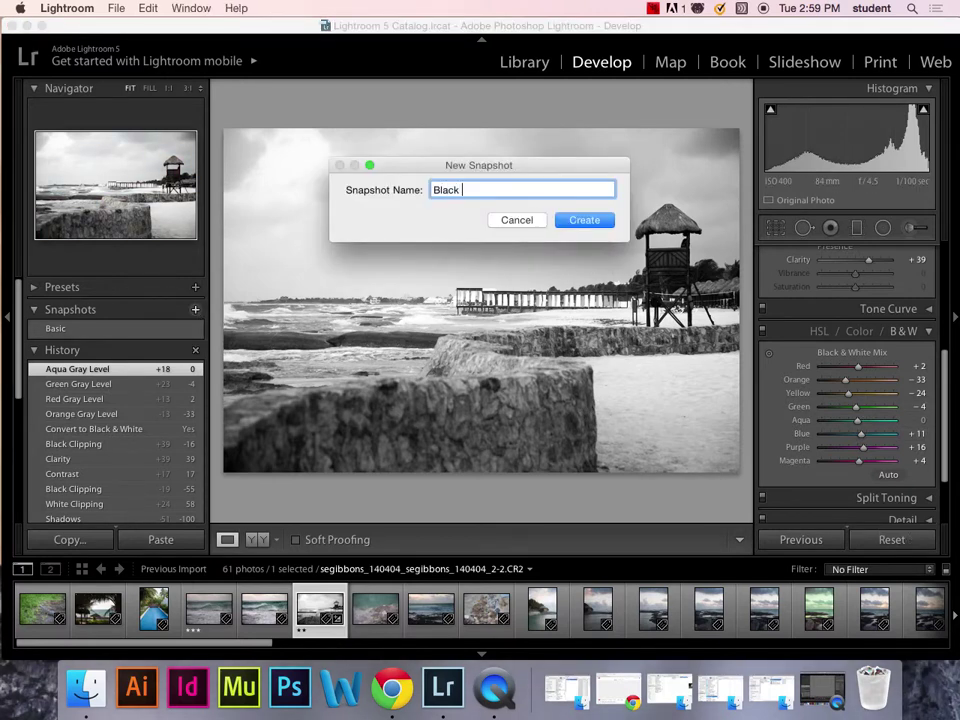
text( and White)
key(Return)
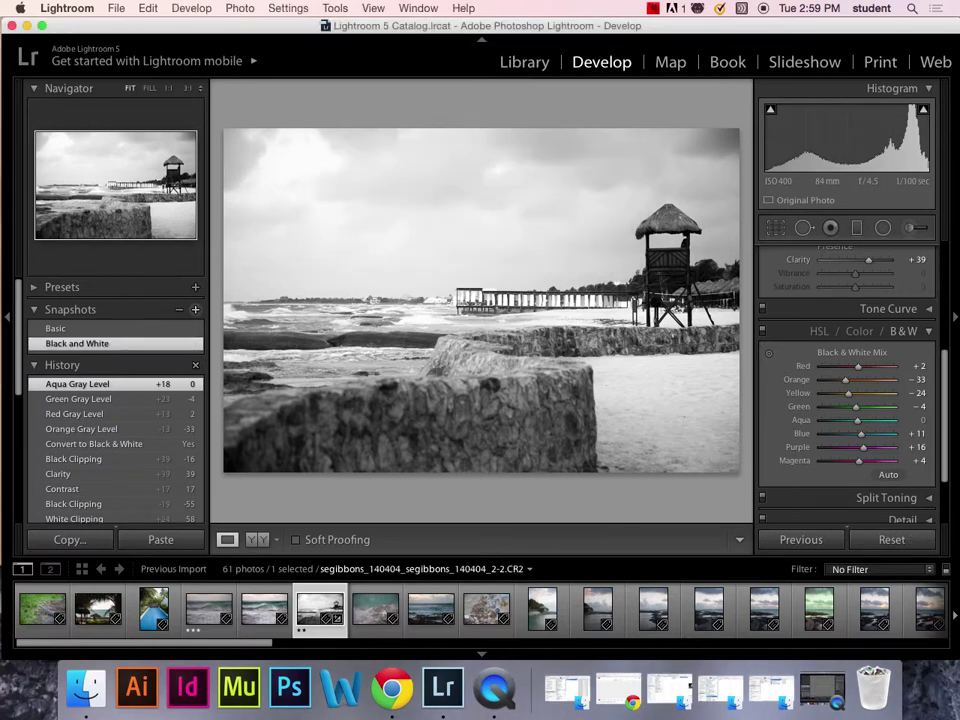
Return the photo to the Basic snapshot and collapse the Tone Curve and HSL panels
click(60, 330)
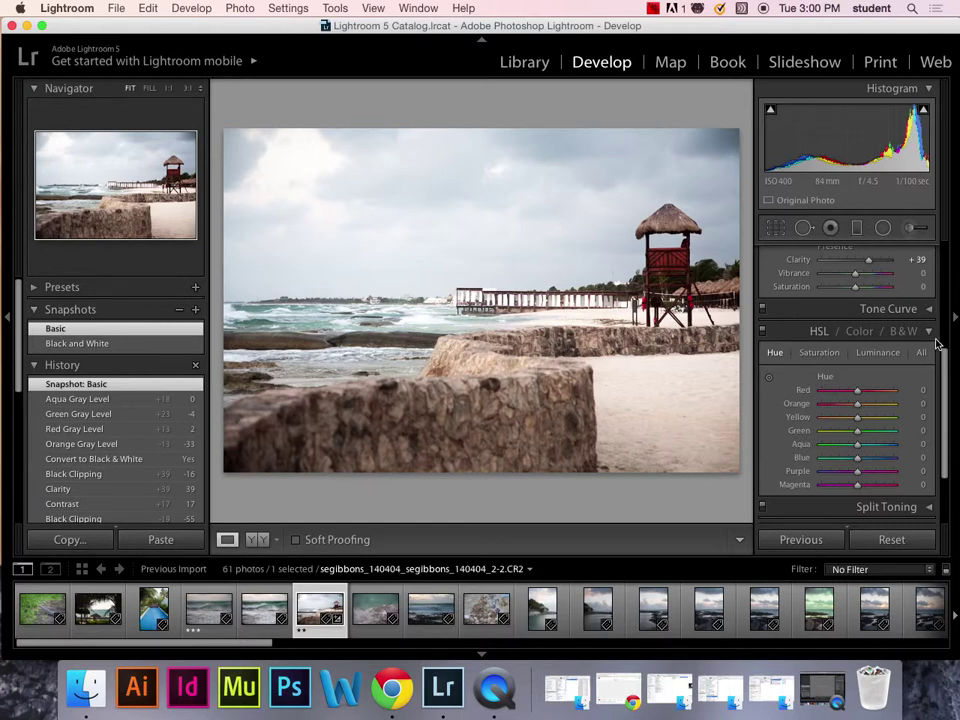
scroll(938, 350, up, 1)
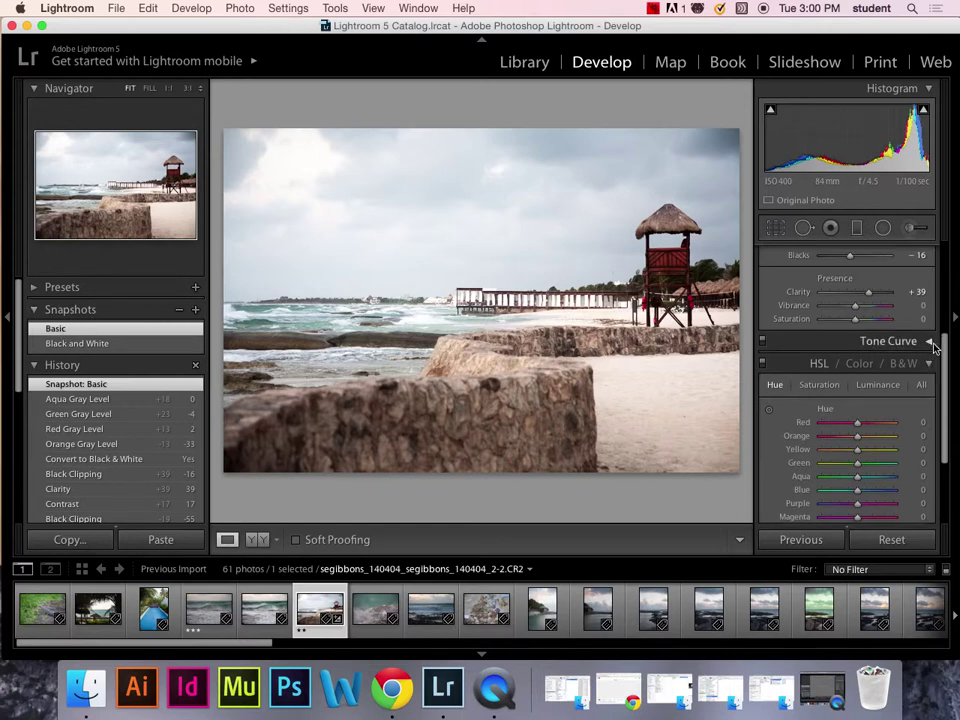
click(934, 337)
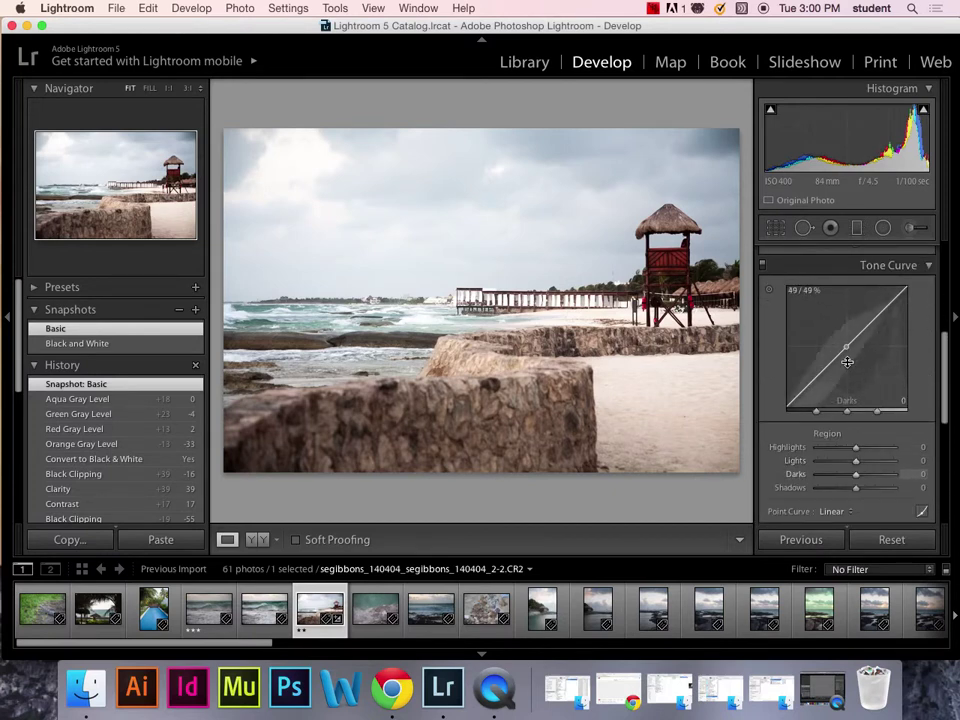
click(929, 264)
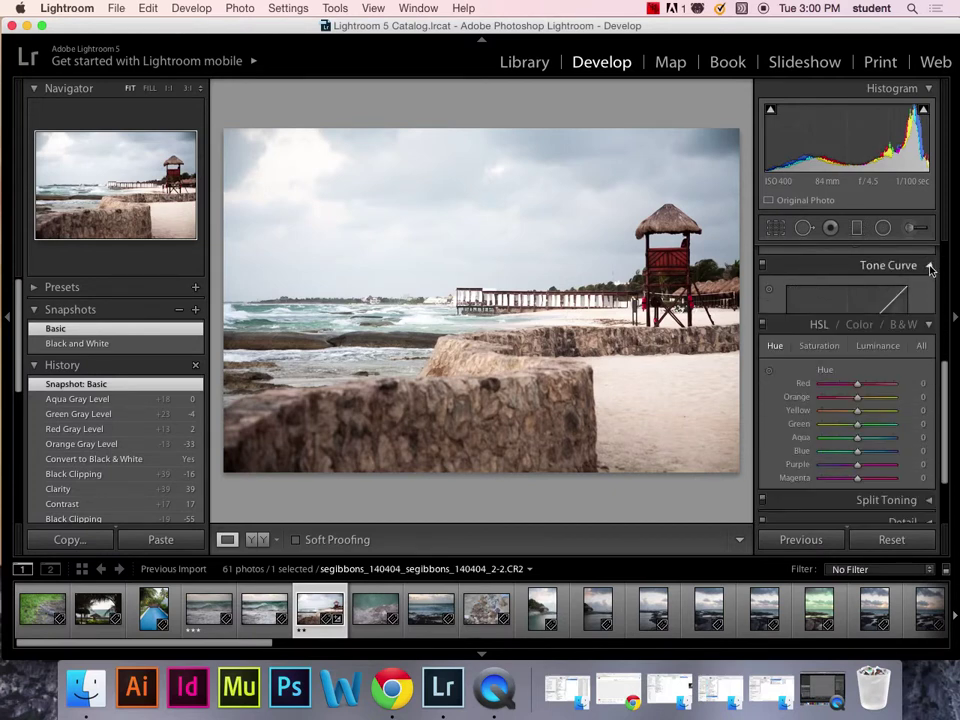
click(818, 288)
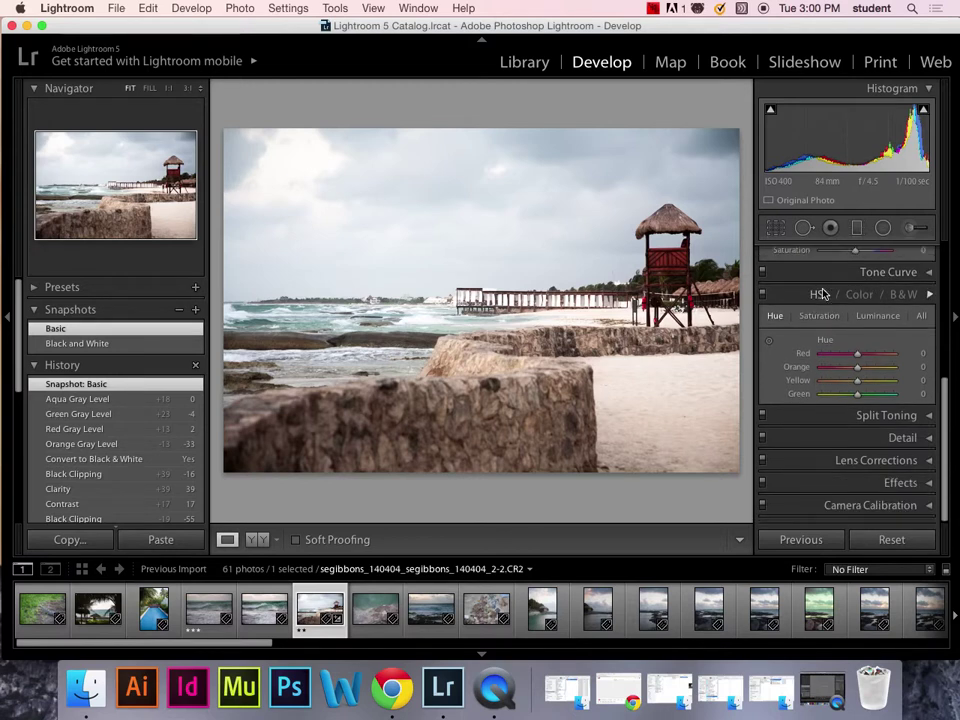
scroll(944, 345, up, 1)
In HSL Saturation, set Green +74, Aqua +76 and Blue +59
scroll(945, 349, down, 1)
click(929, 392)
drag(944, 360, 924, 392)
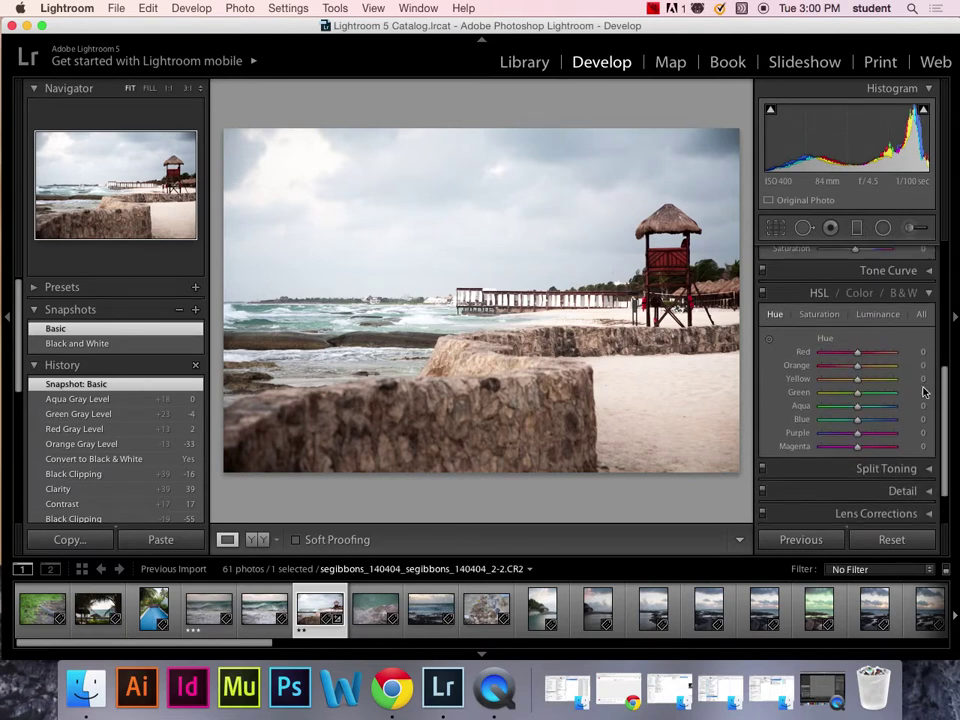
click(819, 314)
click(875, 315)
click(775, 314)
click(816, 315)
drag(858, 411, 887, 396)
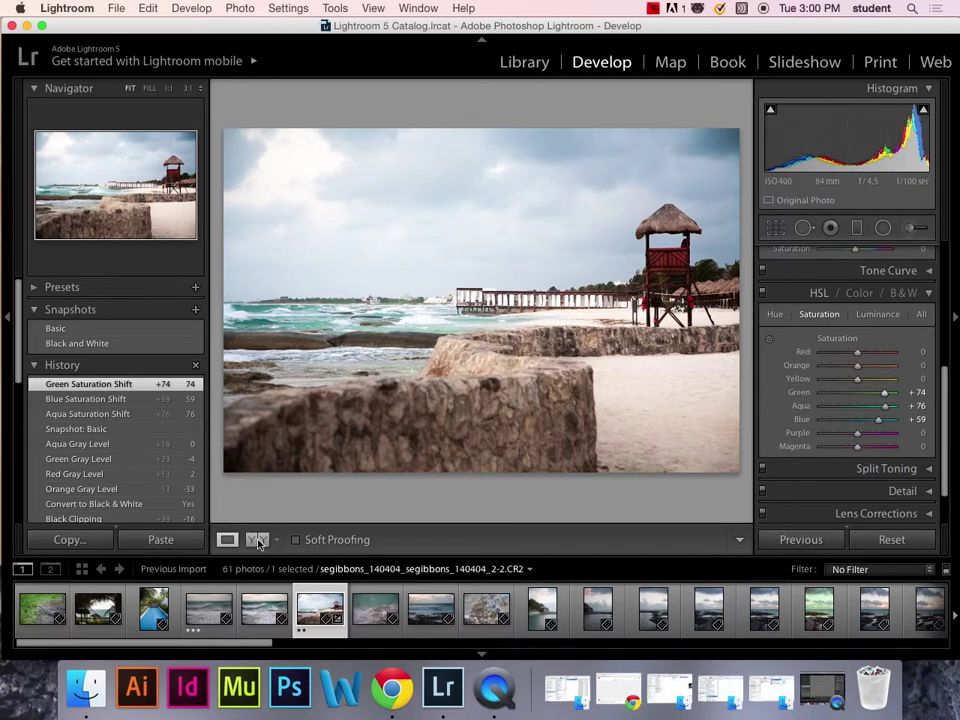
click(256, 541)
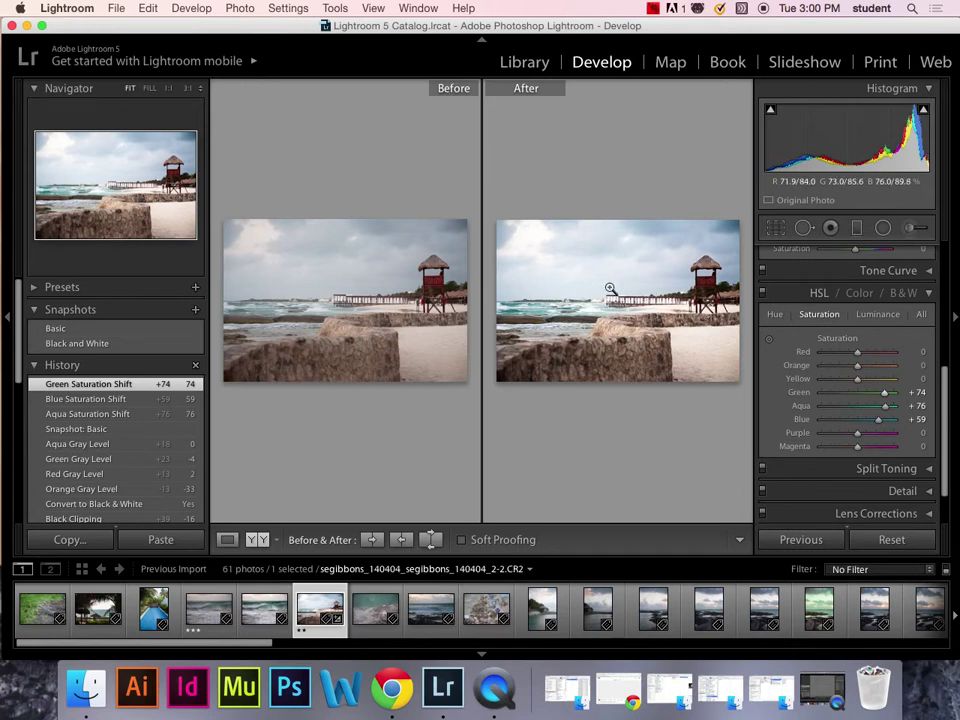
click(260, 540)
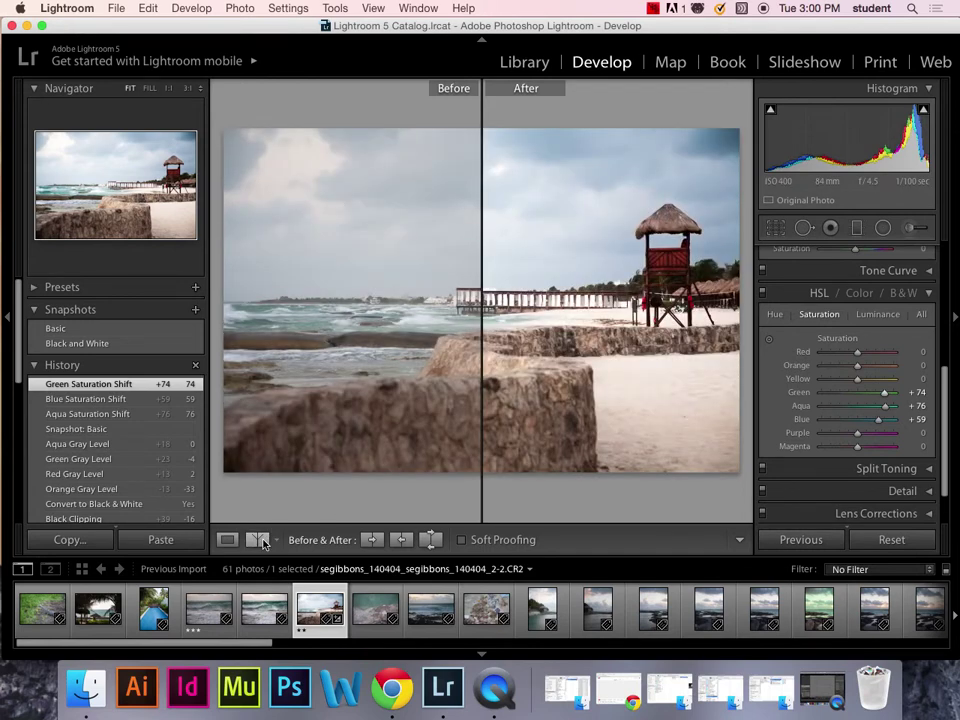
click(260, 540)
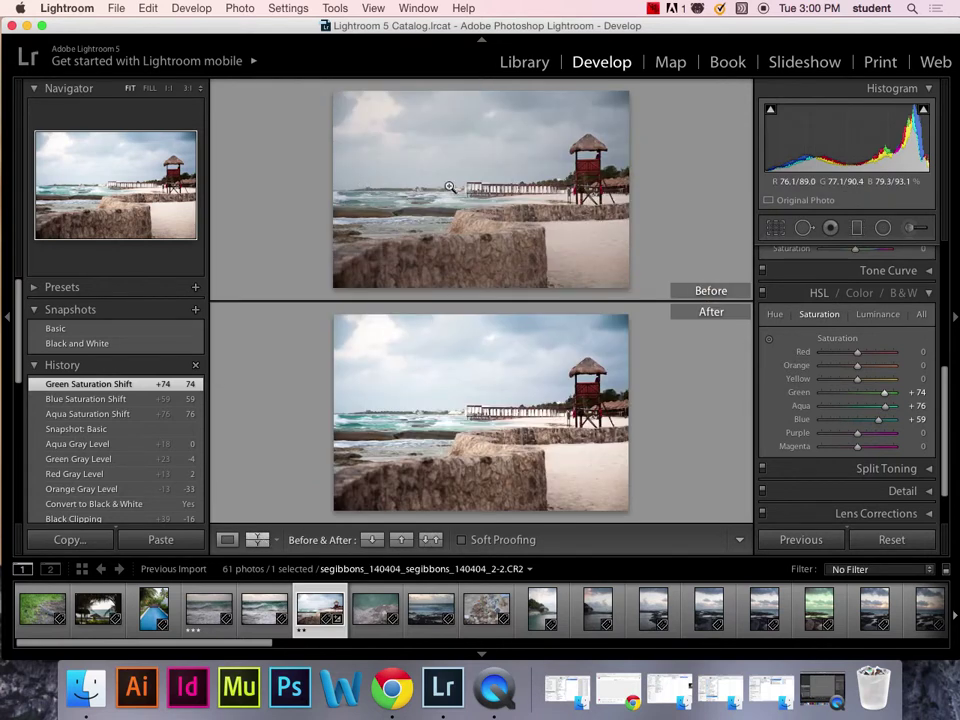
click(258, 540)
click(258, 540)
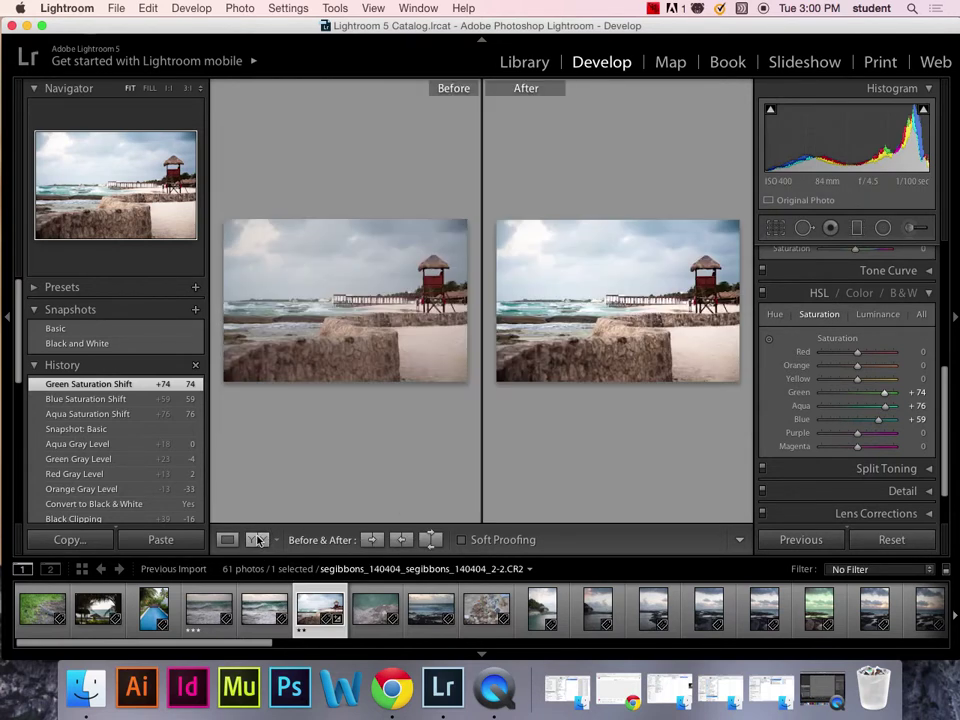
click(258, 540)
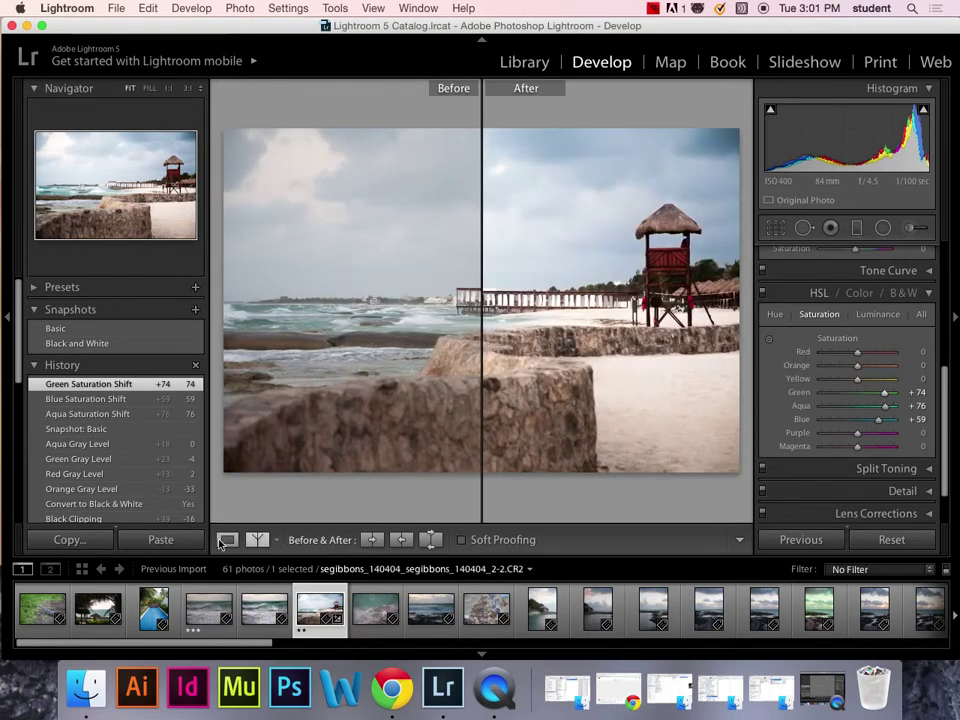
click(229, 541)
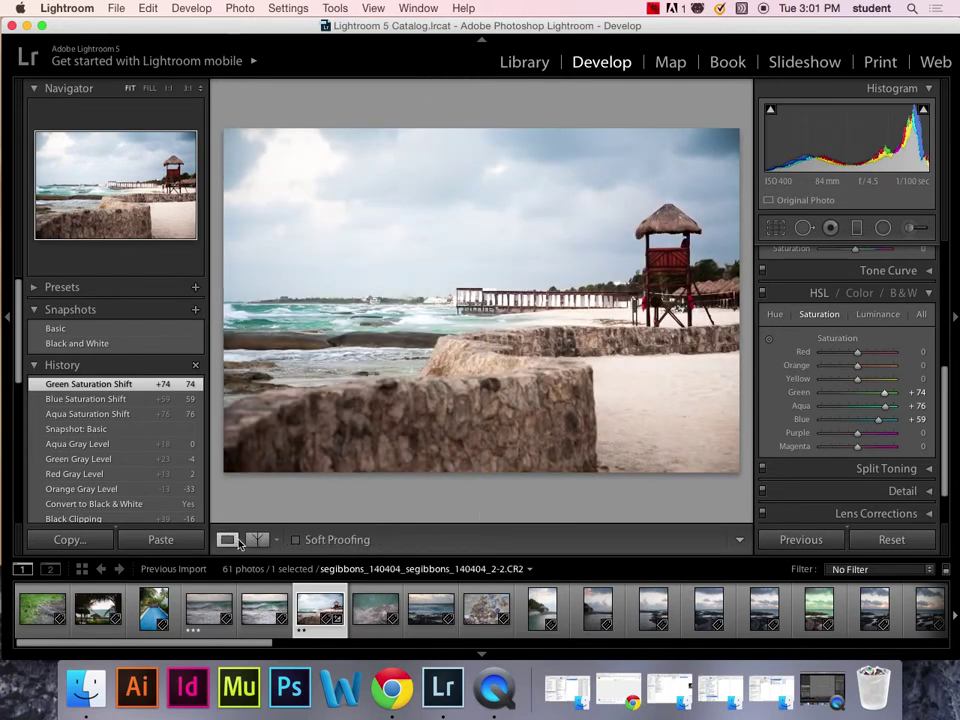
click(252, 540)
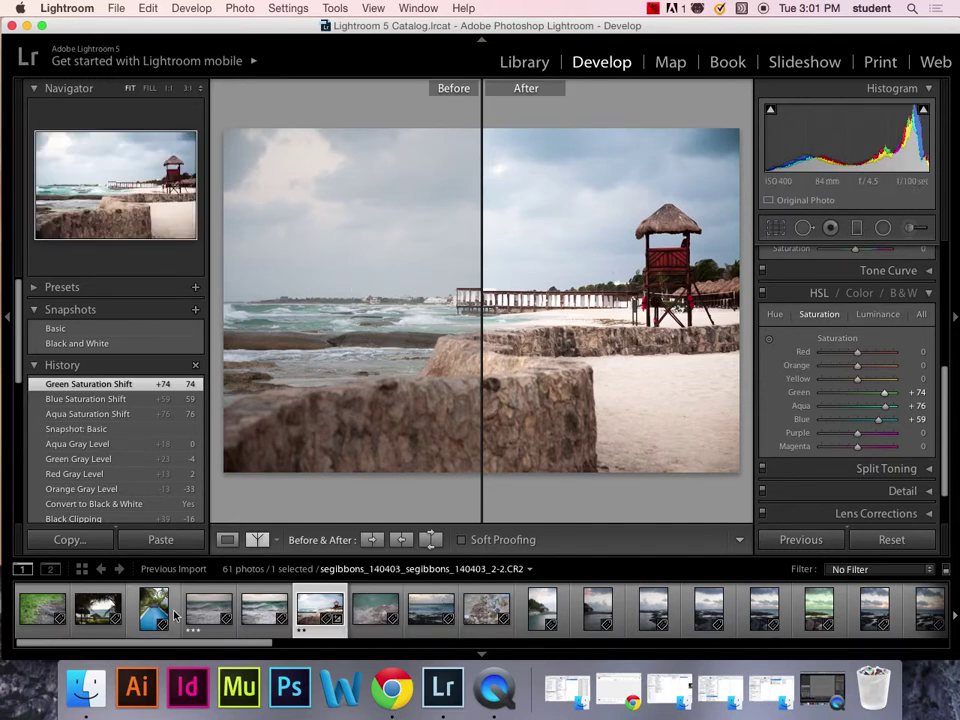
click(234, 540)
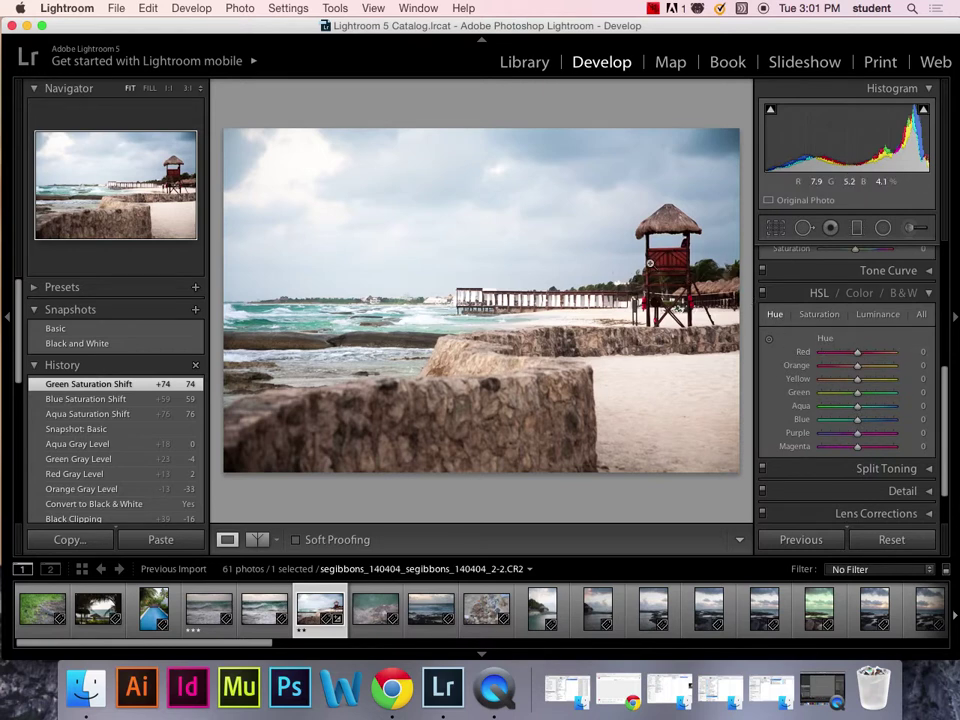
Try shifting the Orange hue of the rocks, then reset it to 0
drag(857, 366, 917, 369)
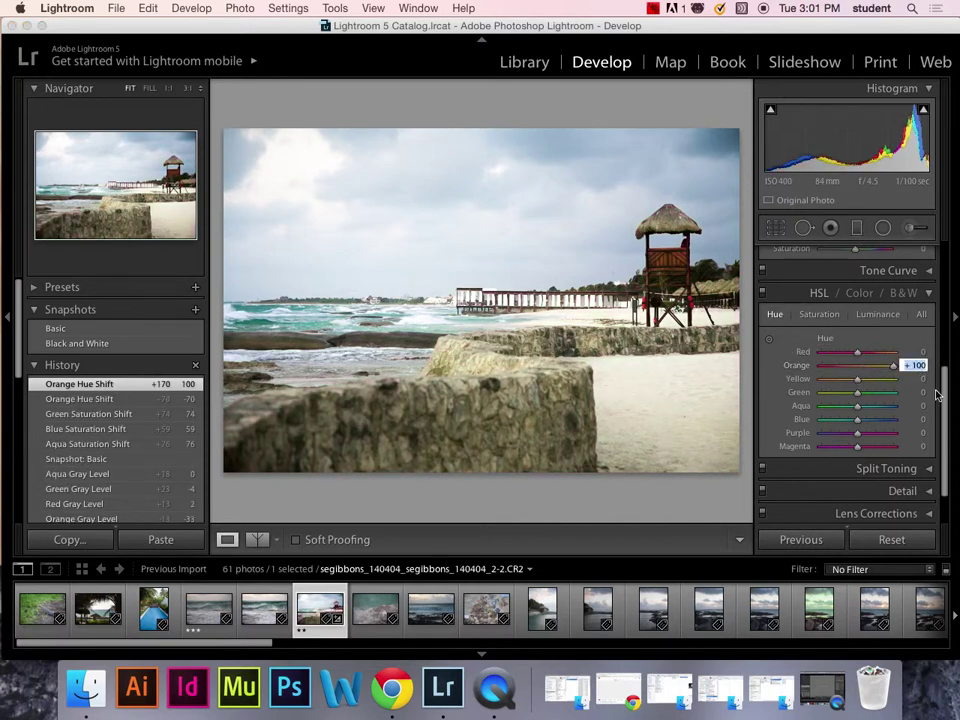
text(0)
key(Return)
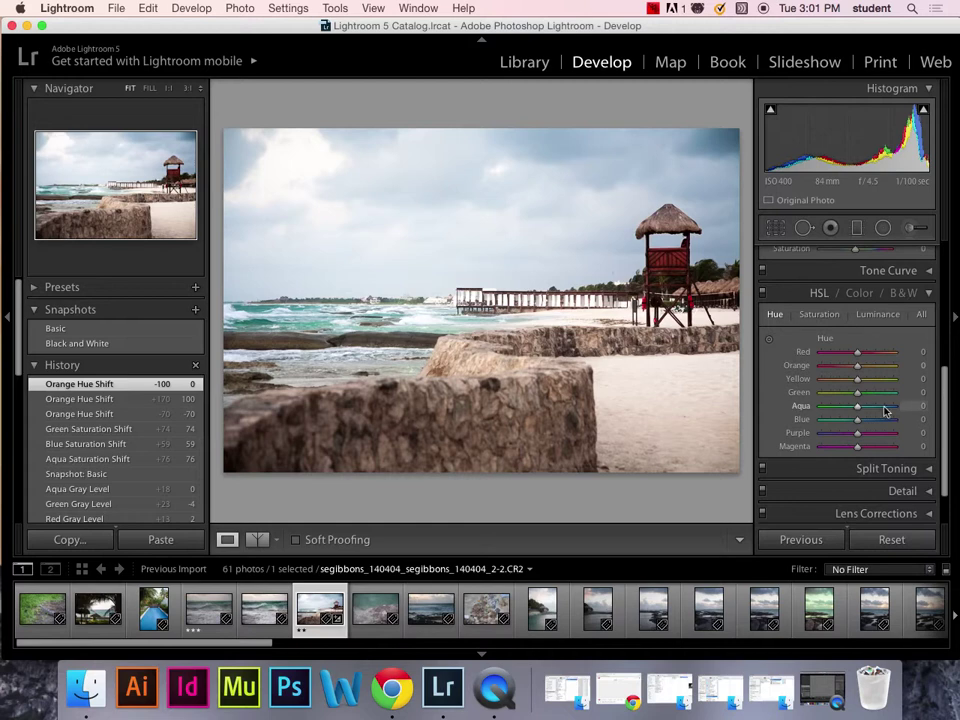
Save the current look as a snapshot named 'Ocean Greener'
click(195, 310)
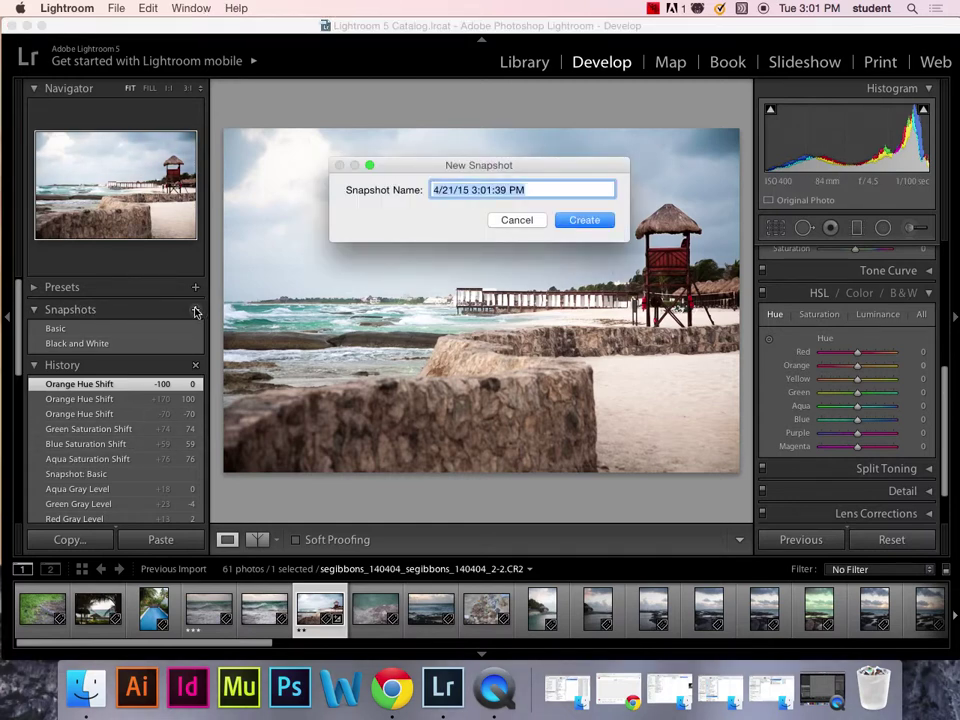
text(o)
key(BackSpace)
text(Ocean Greener)
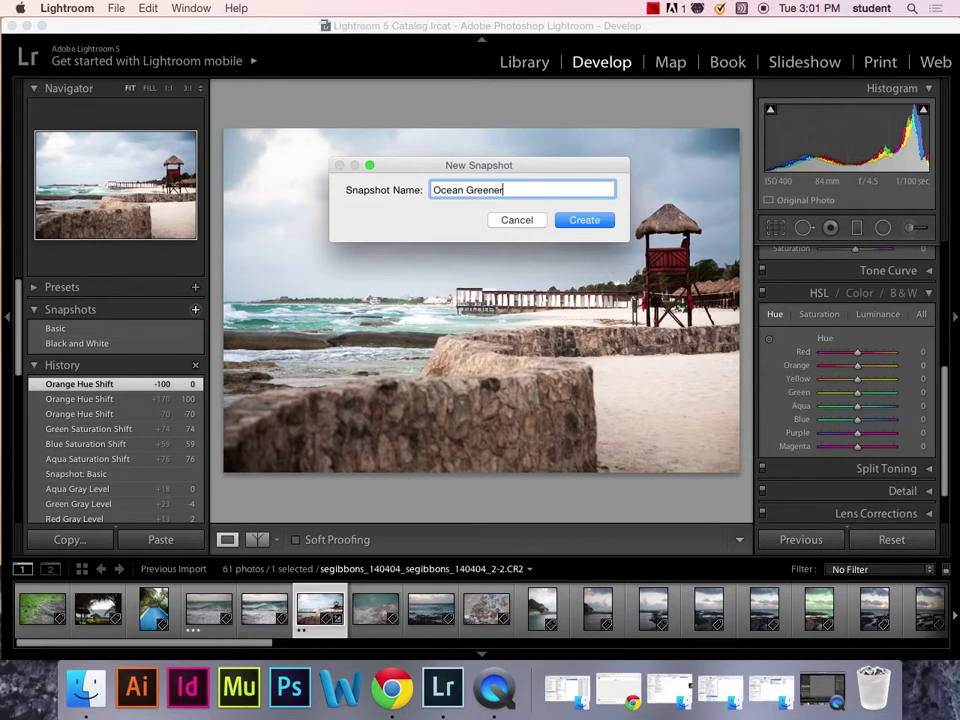
key(Return)
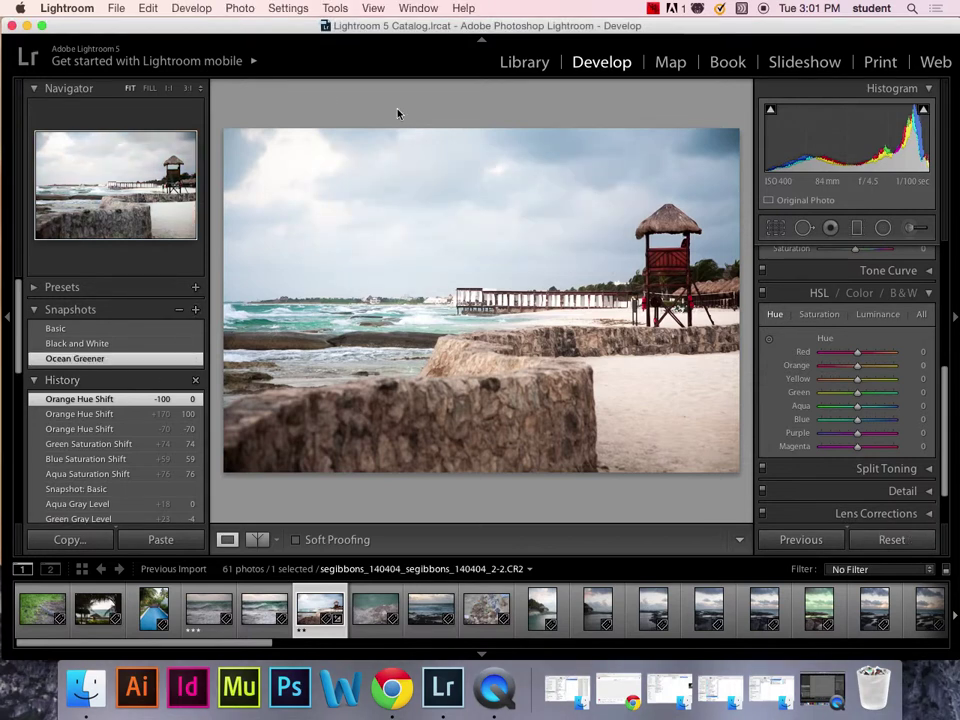
In Split Toning, set Highlights hue 241 / saturation 50, Shadows 267 / 35, Balance +14
scroll(943, 396, down, 3)
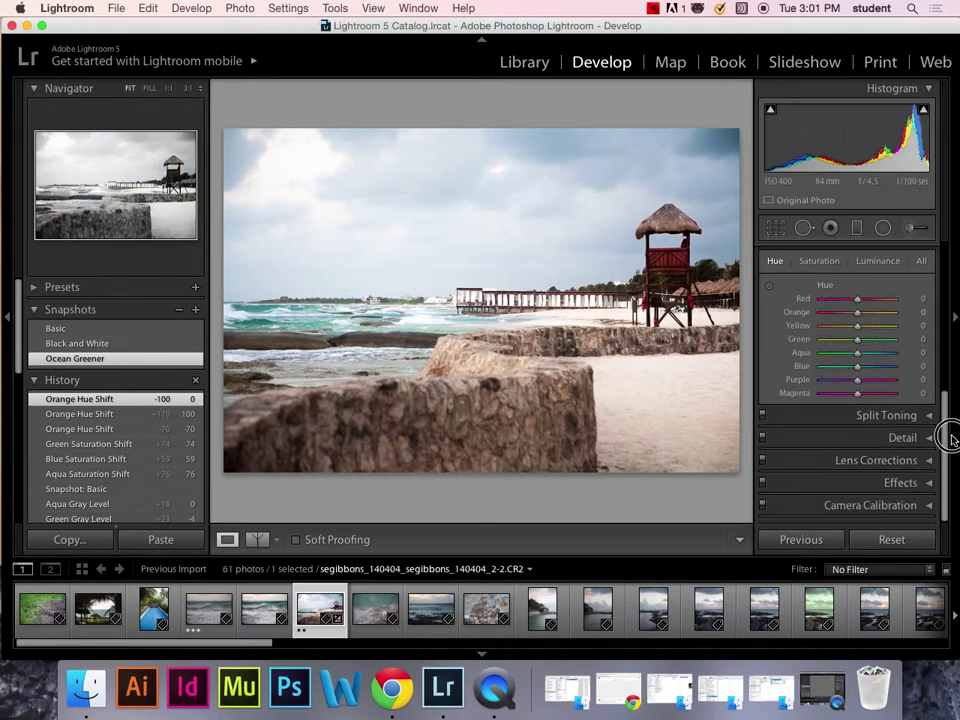
scroll(940, 365, up, 2)
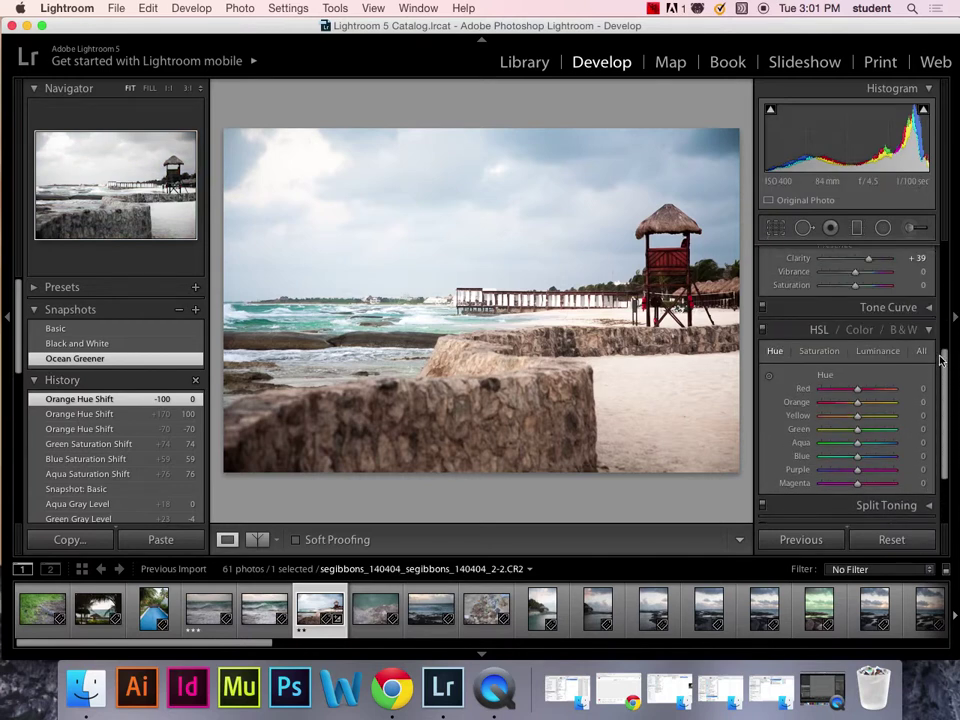
click(929, 329)
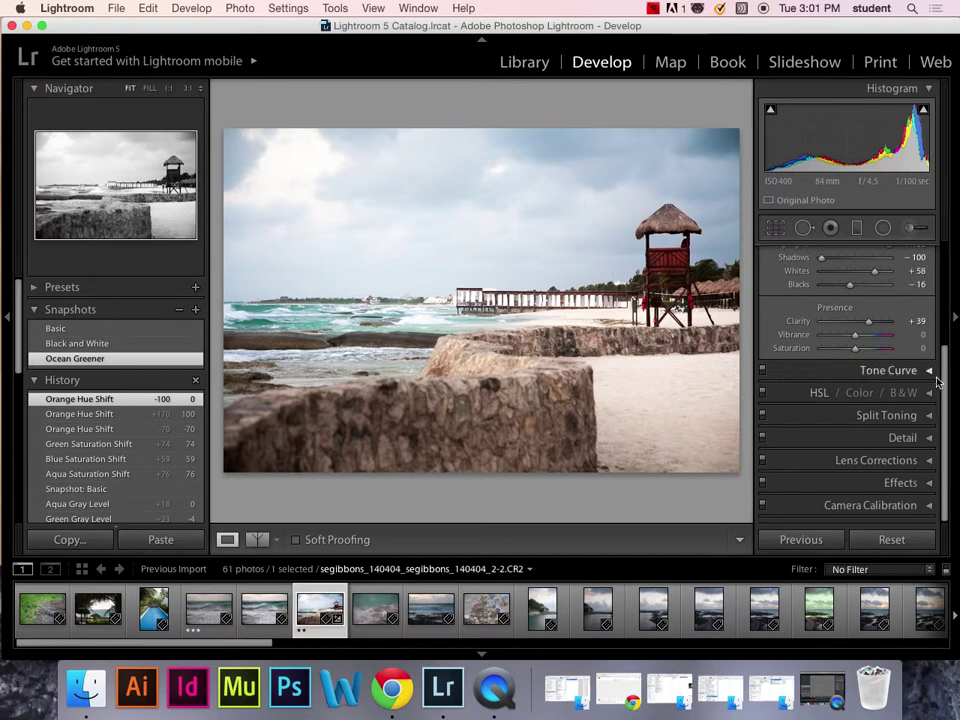
scroll(936, 285, up, 4)
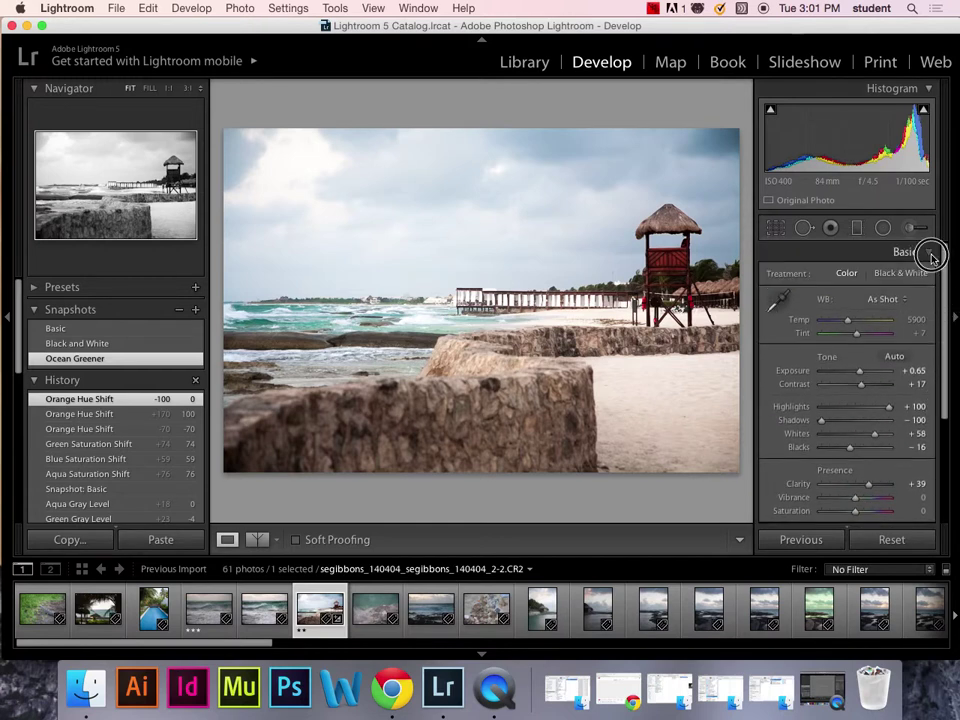
click(931, 254)
click(929, 320)
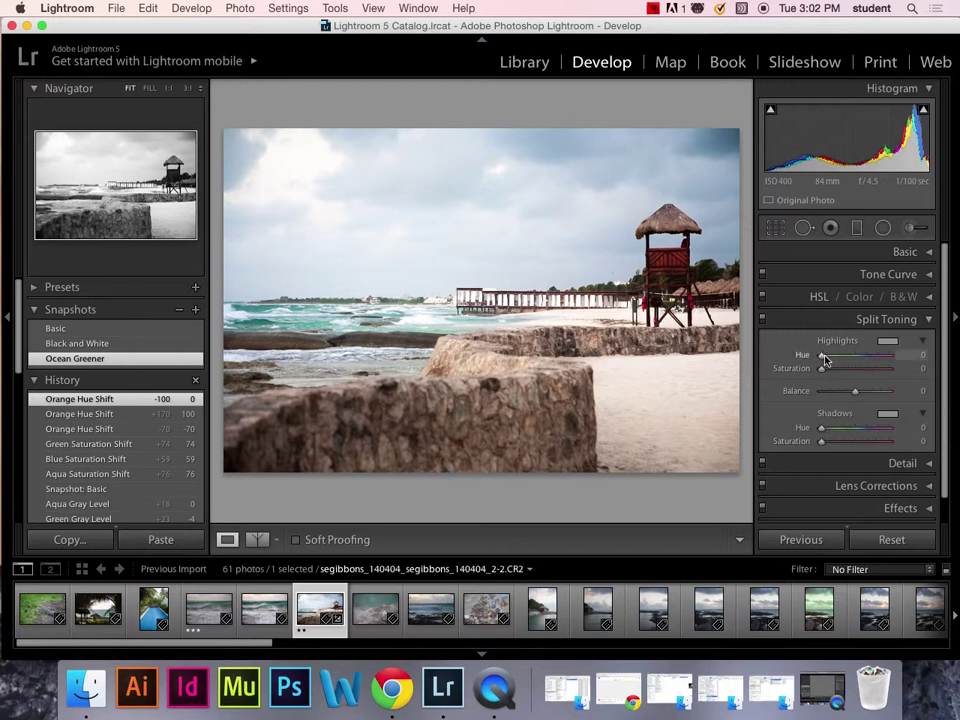
drag(821, 368, 867, 358)
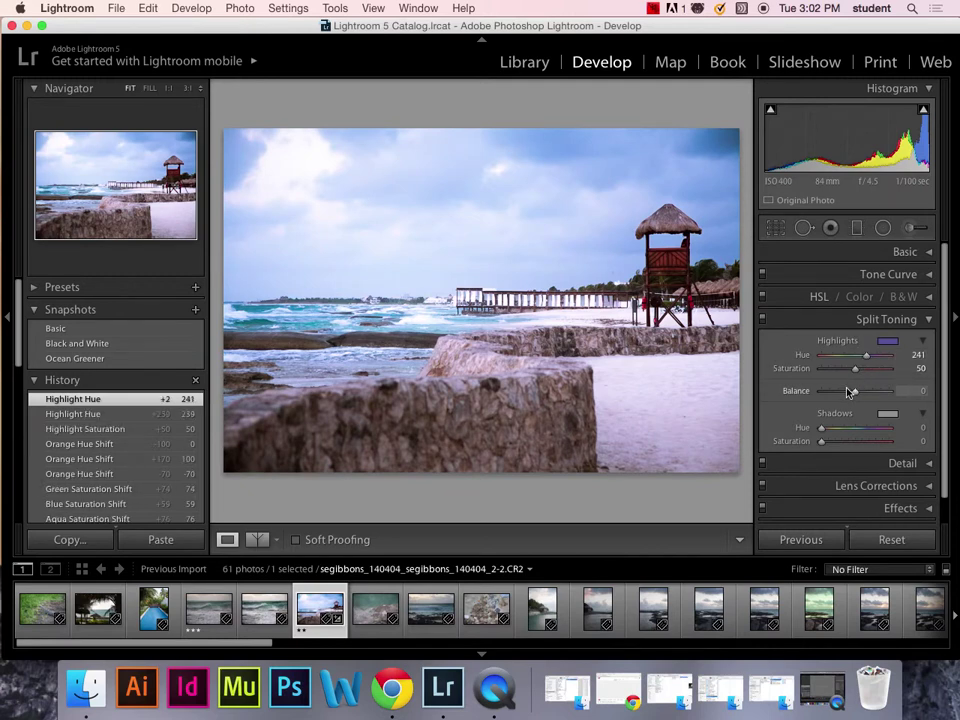
drag(823, 442, 872, 429)
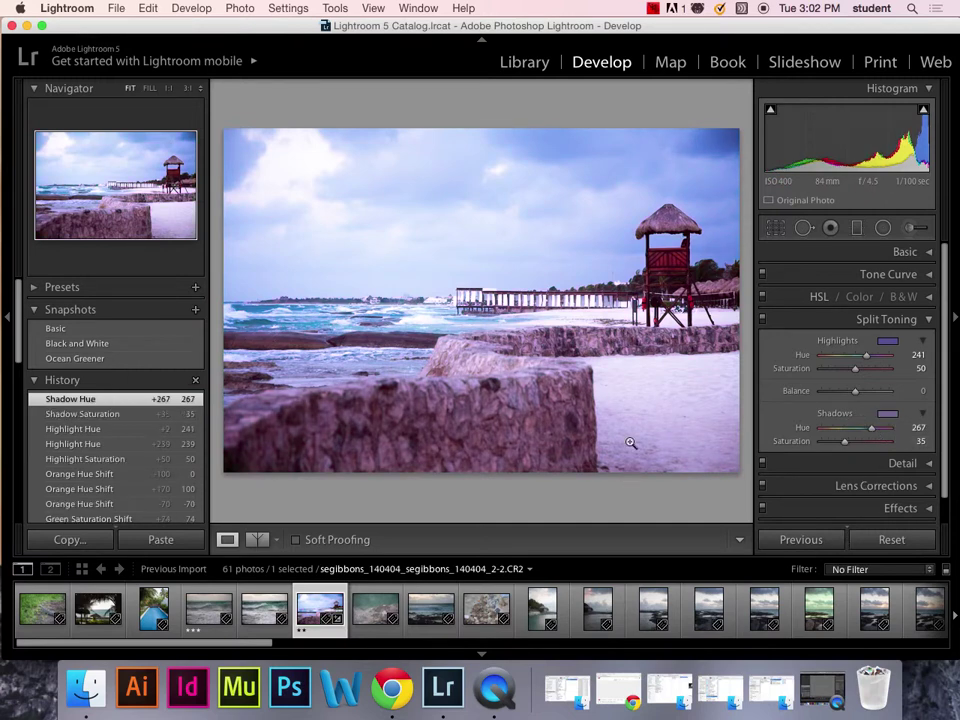
mouse_move(856, 392)
mouse_down()
mouse_move(836, 392)
mouse_move(879, 393)
mouse_move(859, 392)
mouse_up()
Save the split tone as a snapshot named 'Split tone blue/pink'
click(195, 310)
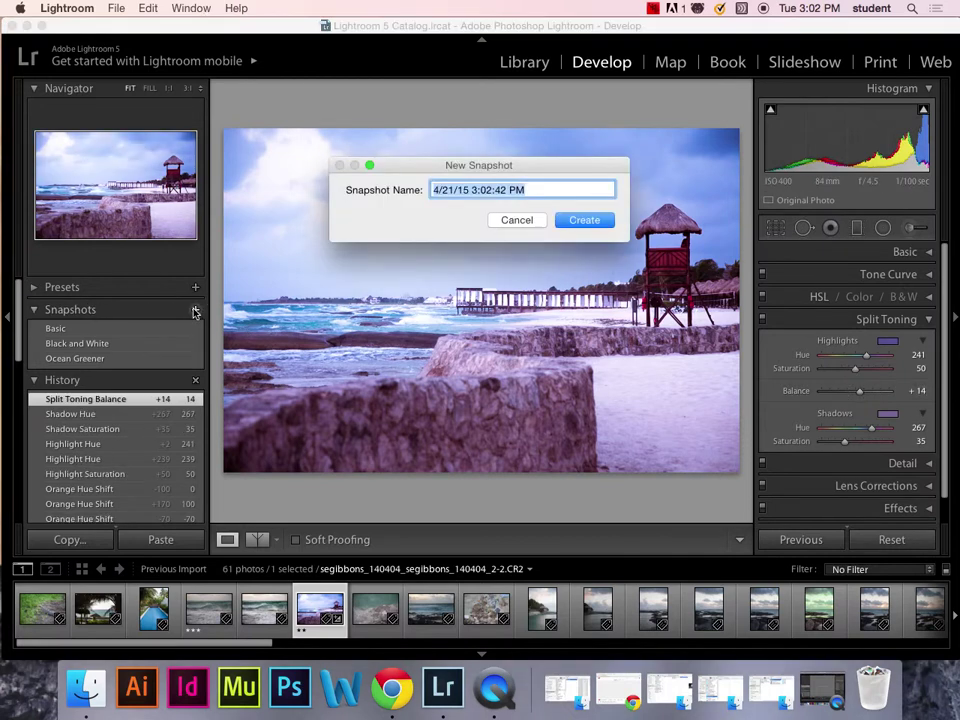
text(Split tone )
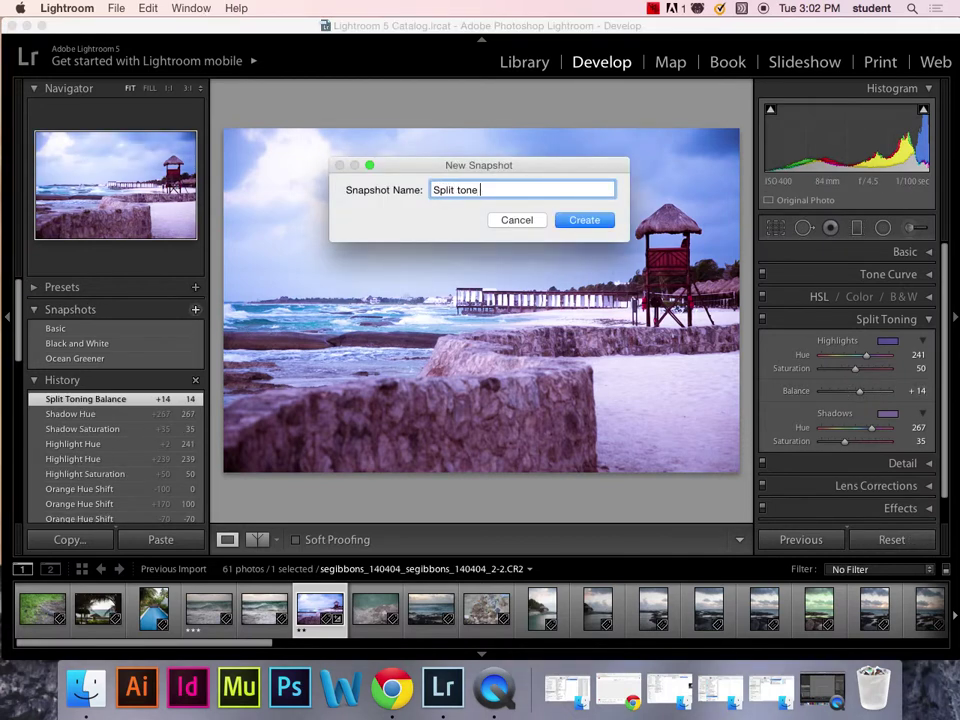
text(blue/pink)
key(Return)
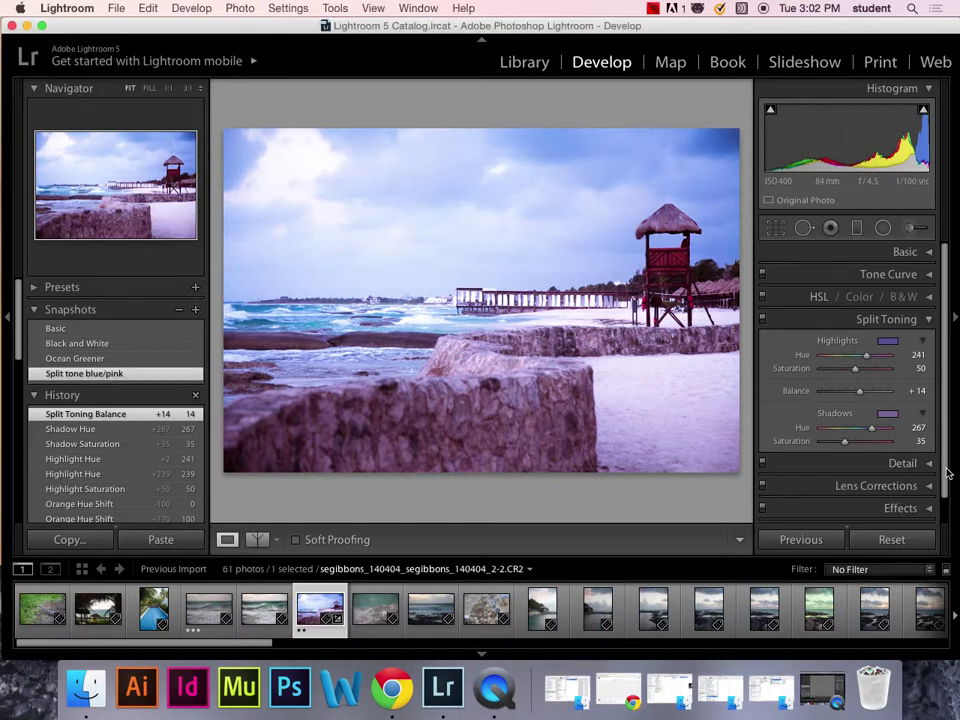
scroll(943, 495, down, 1)
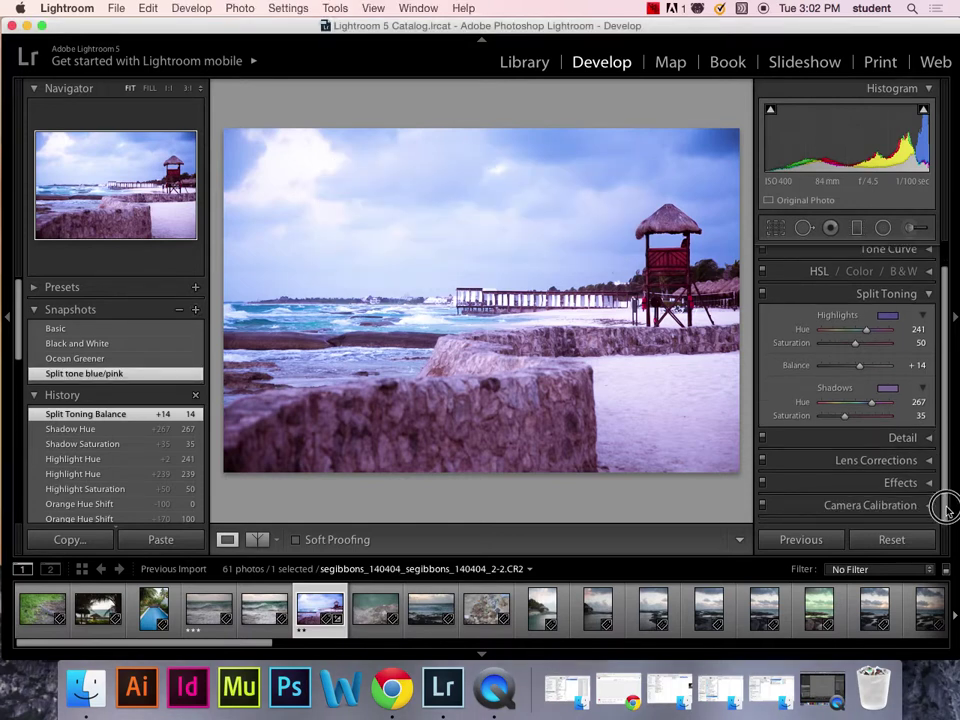
Expand the Detail panel and review its sharpening and noise reduction settings
click(930, 439)
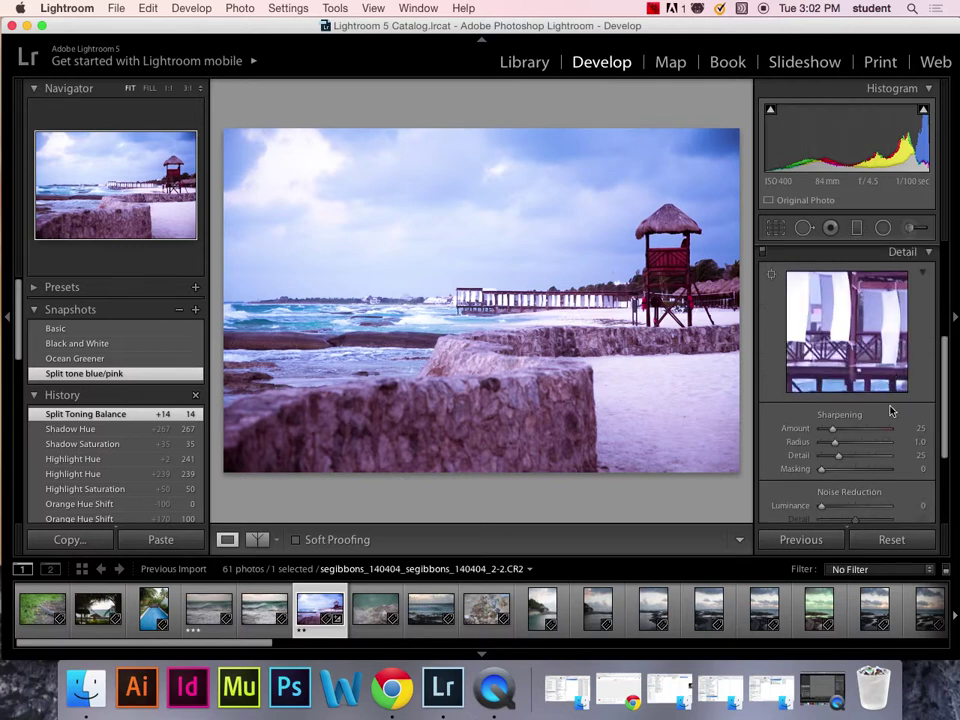
scroll(945, 458, down, 1)
drag(945, 458, 946, 462)
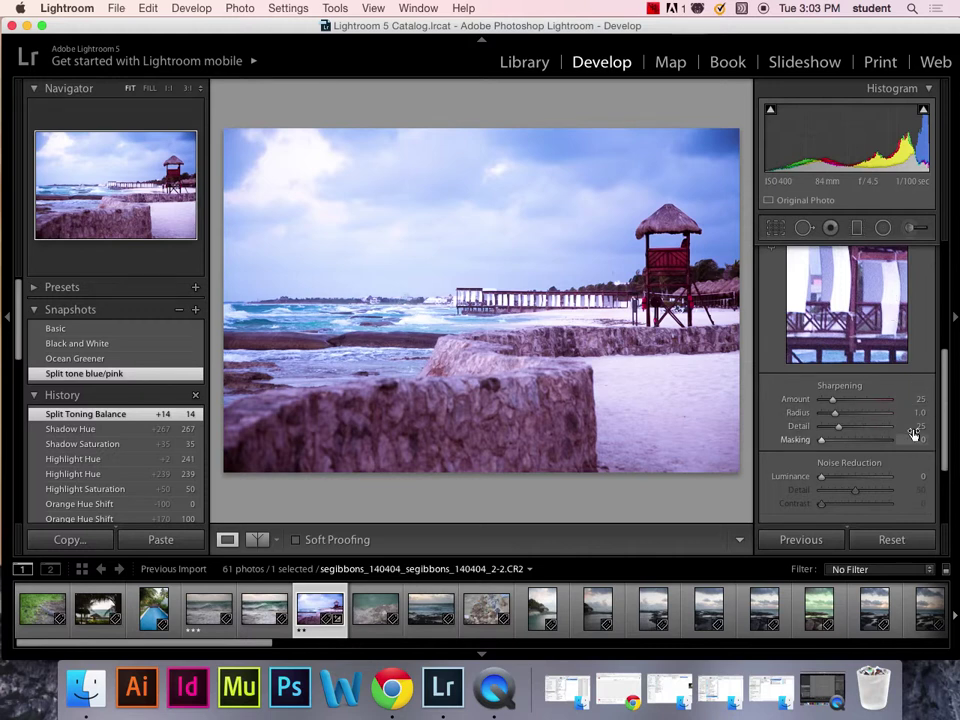
drag(945, 430, 945, 455)
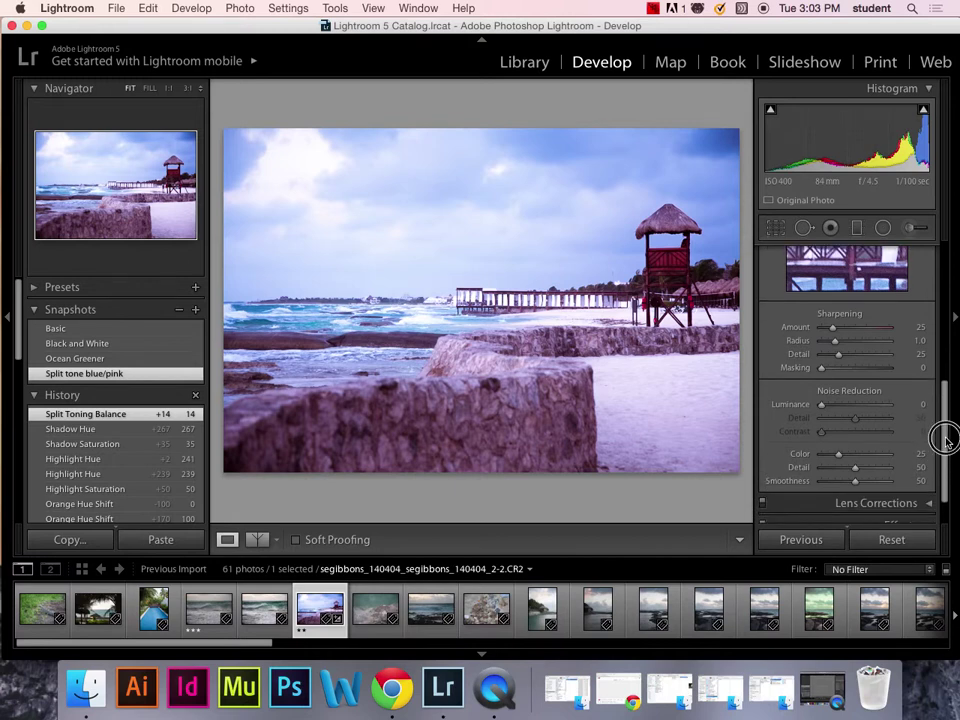
scroll(907, 430, down, 2)
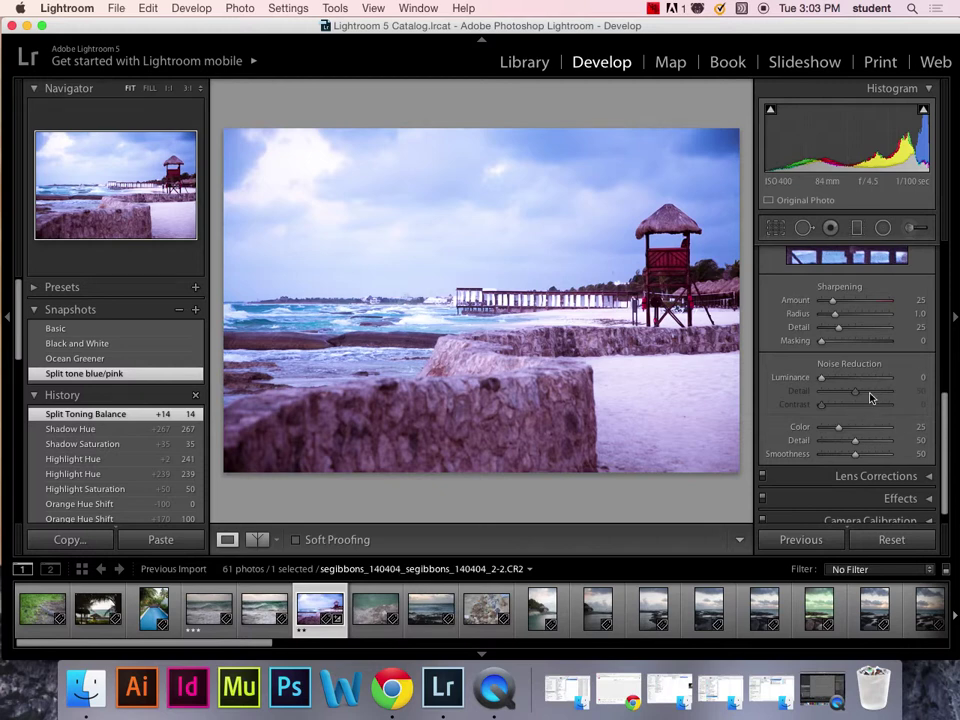
drag(945, 407, 945, 330)
Collapse the Detail and Split Toning panels and expand Lens Corrections
click(936, 388)
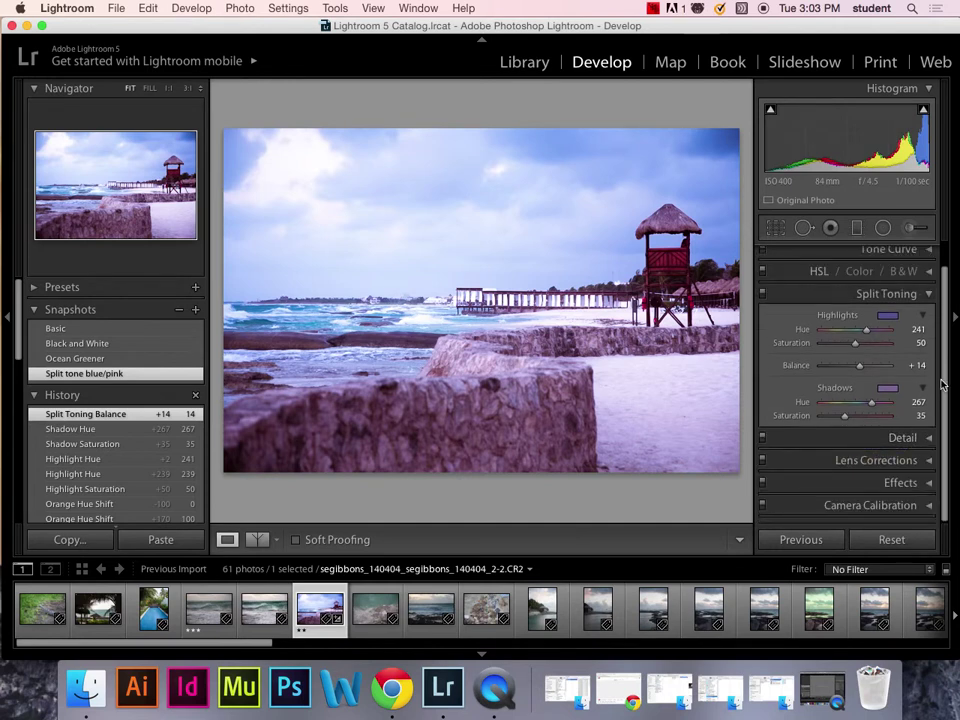
click(929, 294)
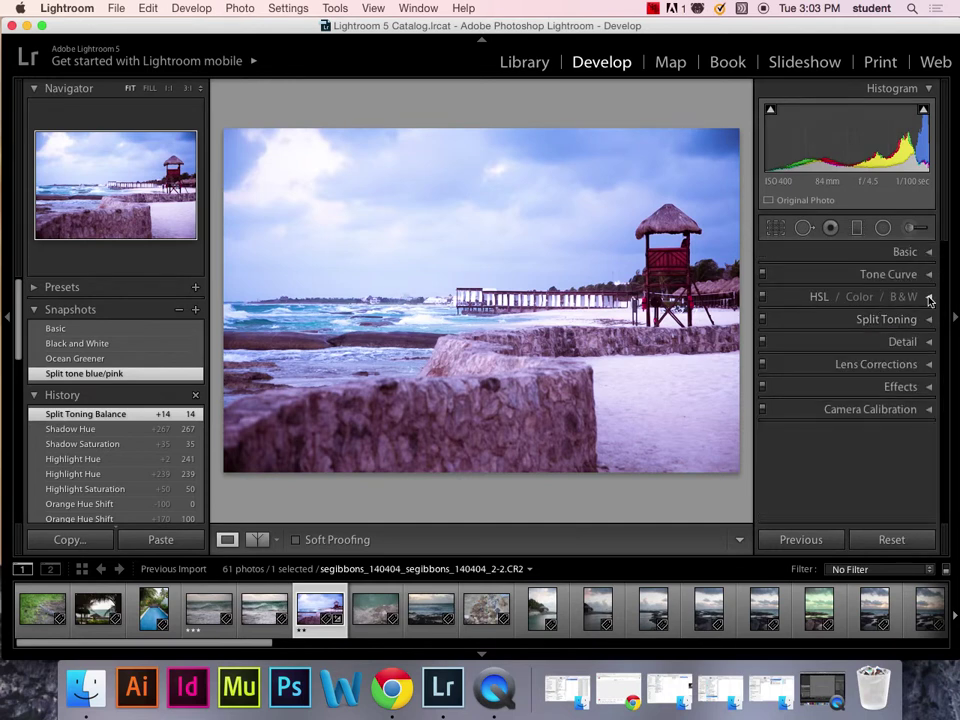
click(928, 365)
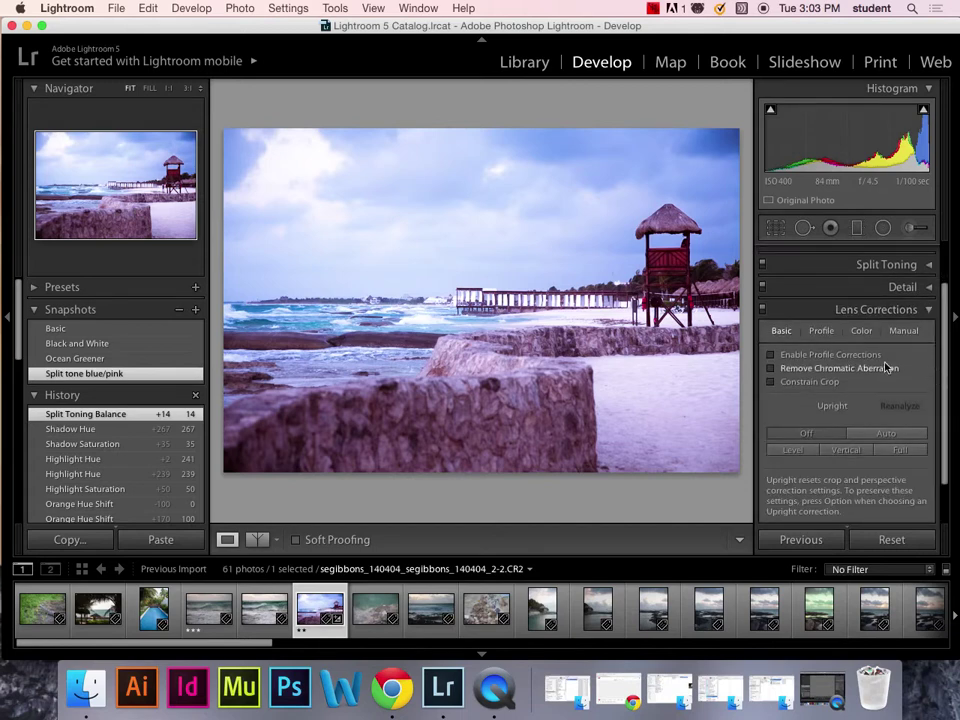
Inspect the pier at 1:1 with Remove Chromatic Aberration on, then switch it off again
click(770, 368)
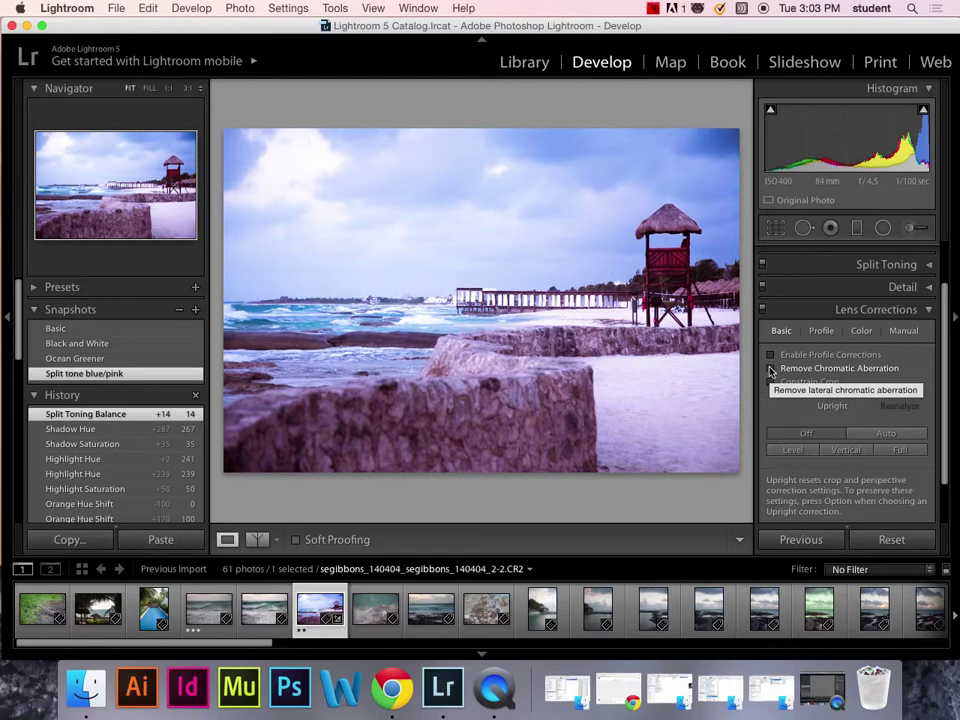
click(770, 368)
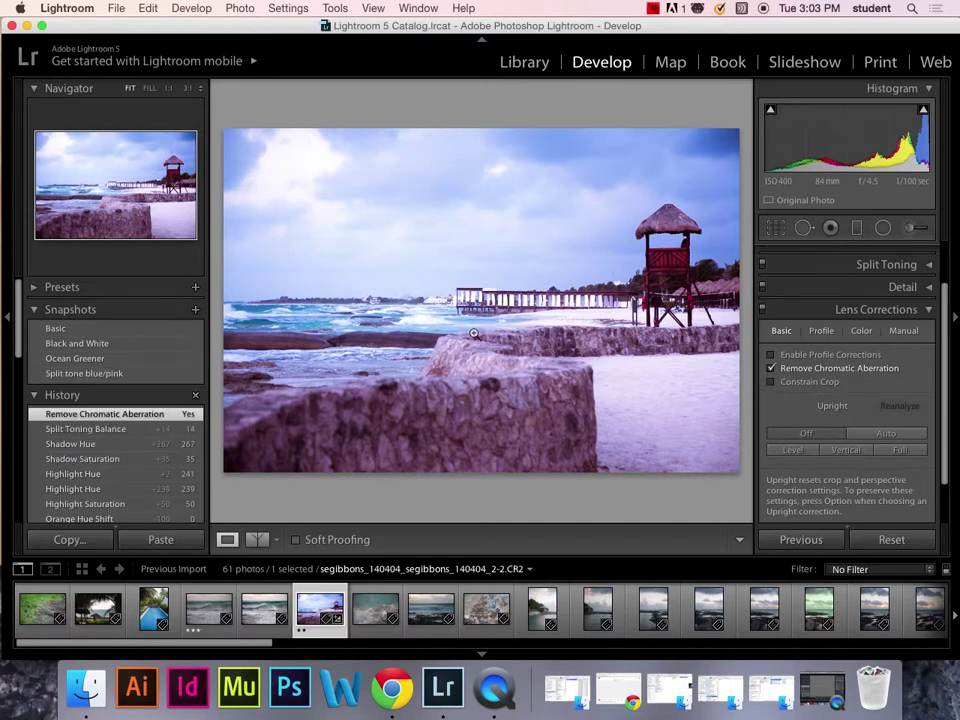
click(508, 300)
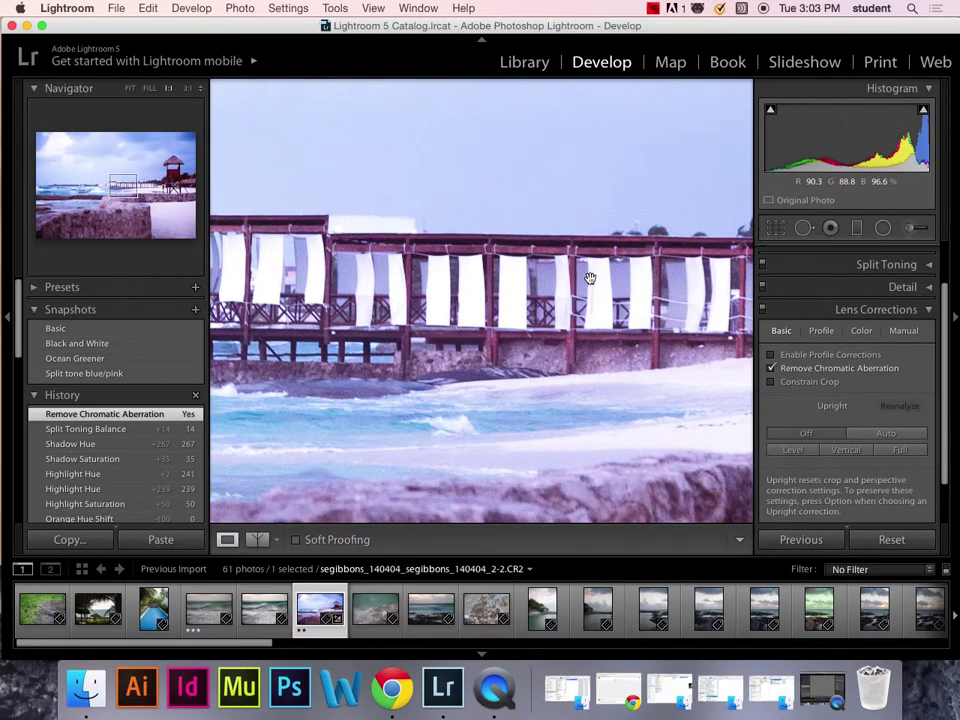
click(771, 369)
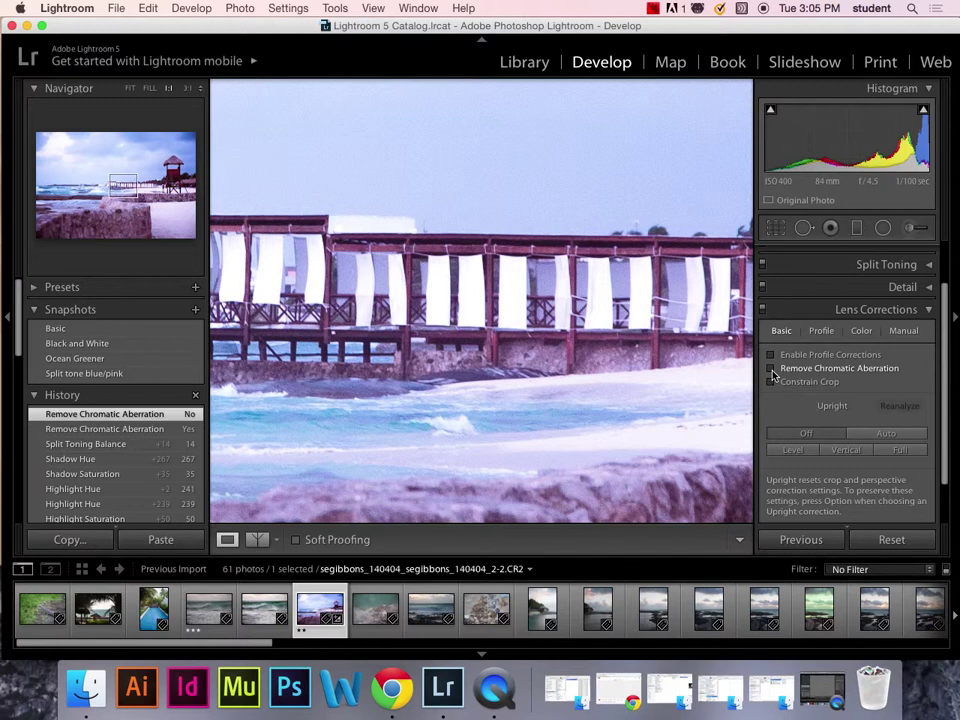
Re-enable Remove Chromatic Aberration in Lens Corrections for the beach photo
key(XF86AudioRaiseVolume)
click(771, 368)
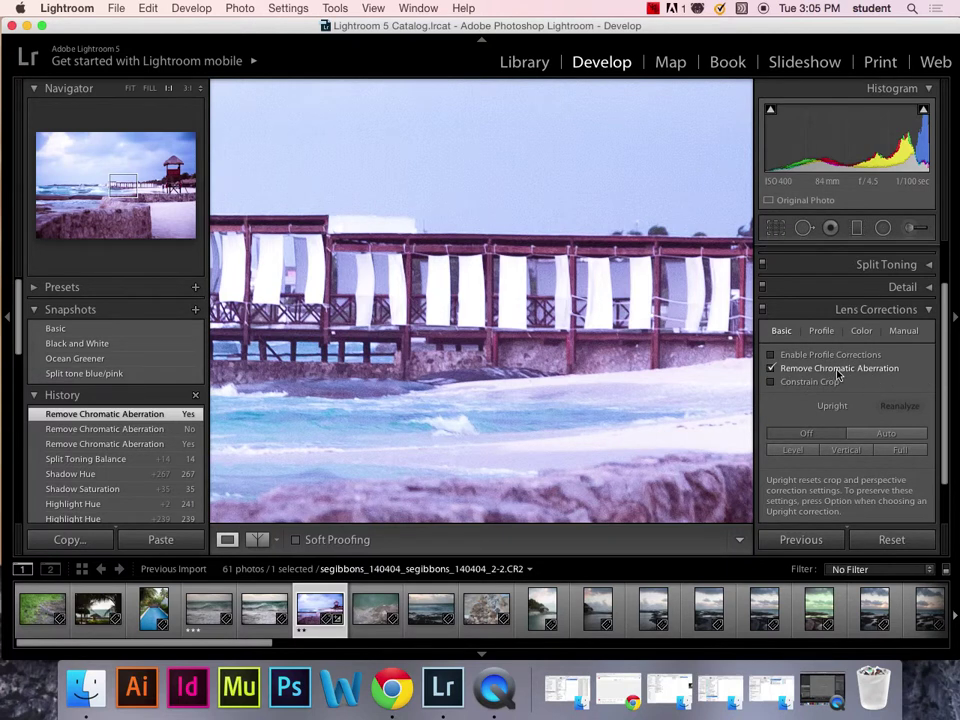
mouse_move(945, 401)
mouse_down()
mouse_move(948, 460)
mouse_move(943, 398)
mouse_up()
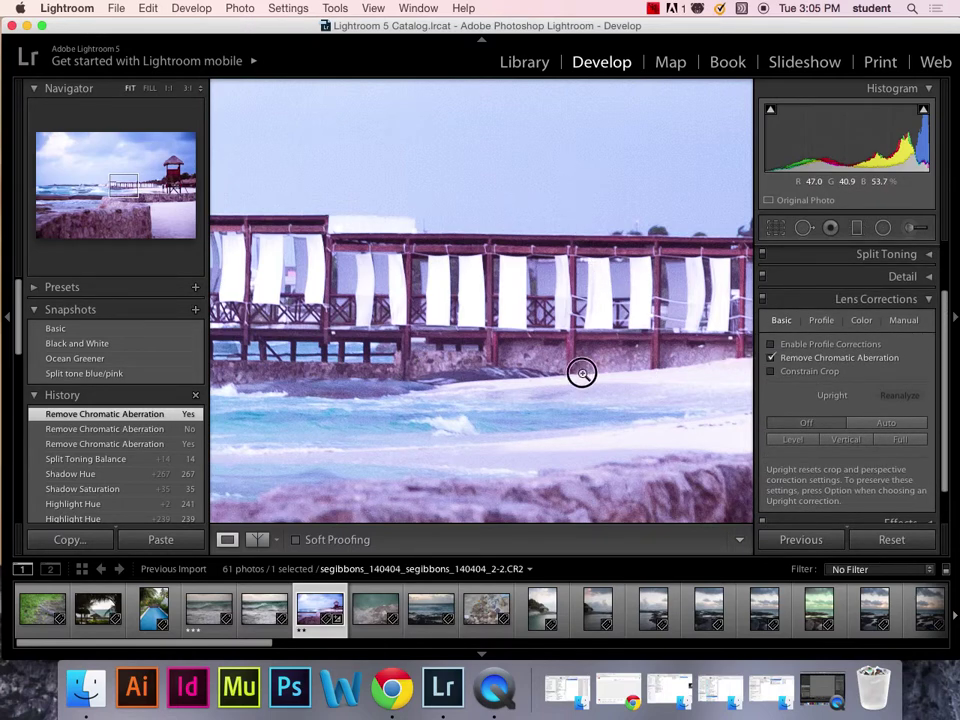
Zoom 1:1 on the lifeguard hut and toggle chromatic aberration removal off and back on
click(270, 280)
key(z)
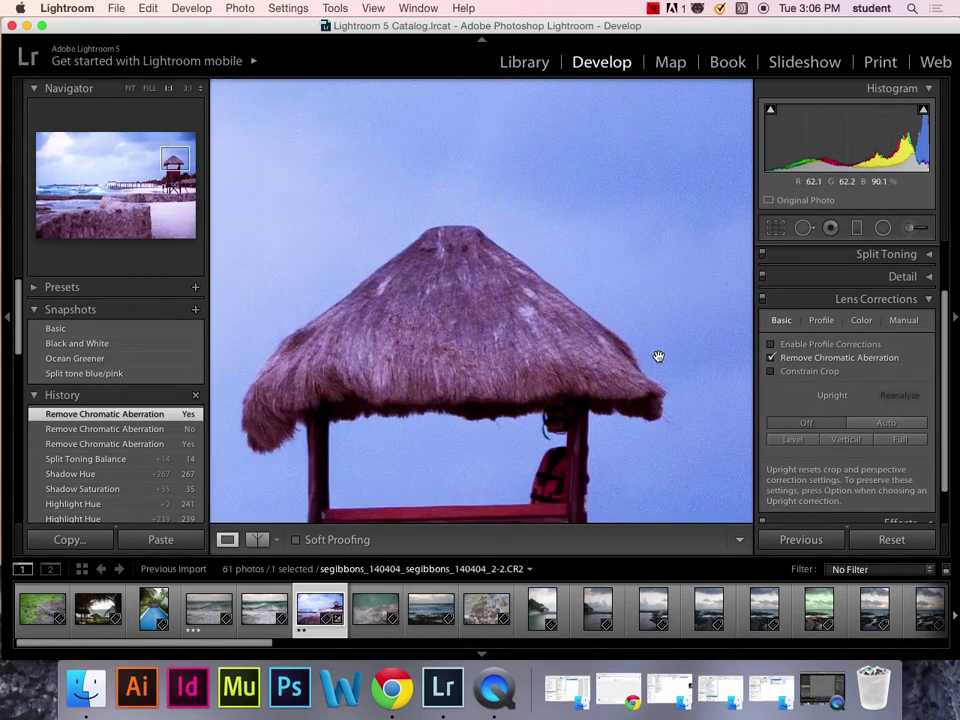
click(771, 358)
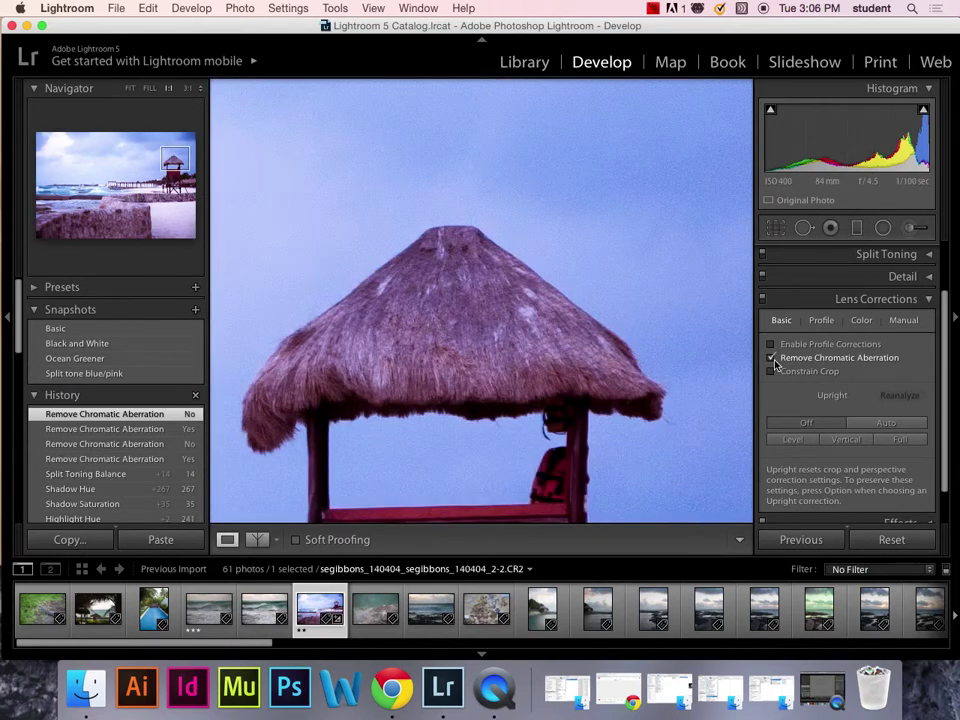
click(771, 358)
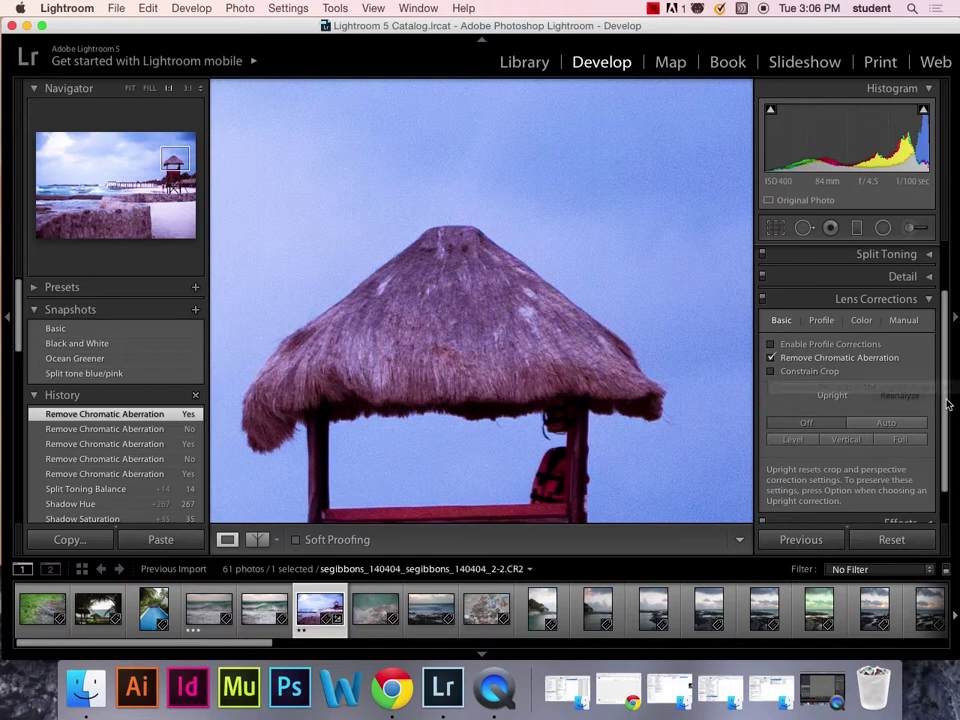
Collapse Lens Corrections, expand the Effects panel, and fit the whole beach photo in view
scroll(945, 420, down, 2)
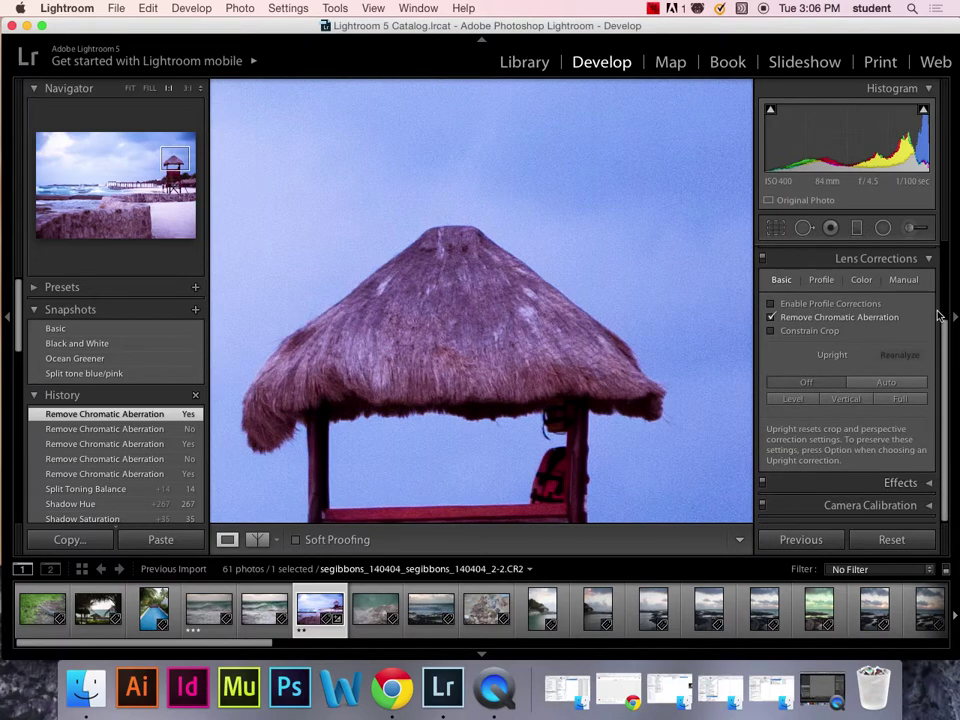
scroll(927, 265, up, 1)
click(927, 265)
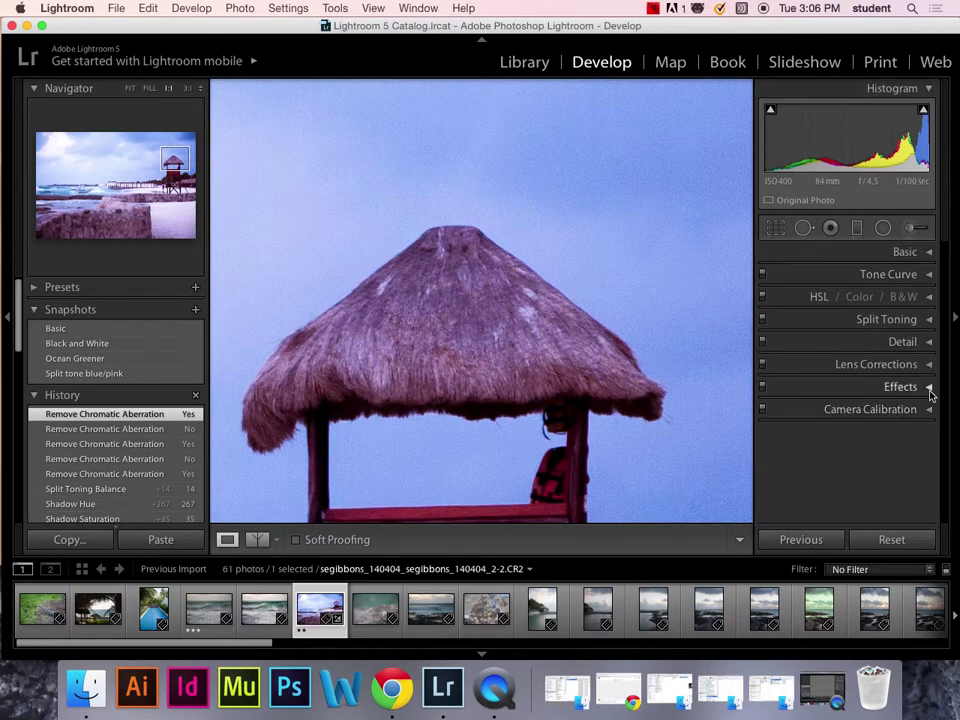
click(928, 386)
scroll(937, 400, up, 2)
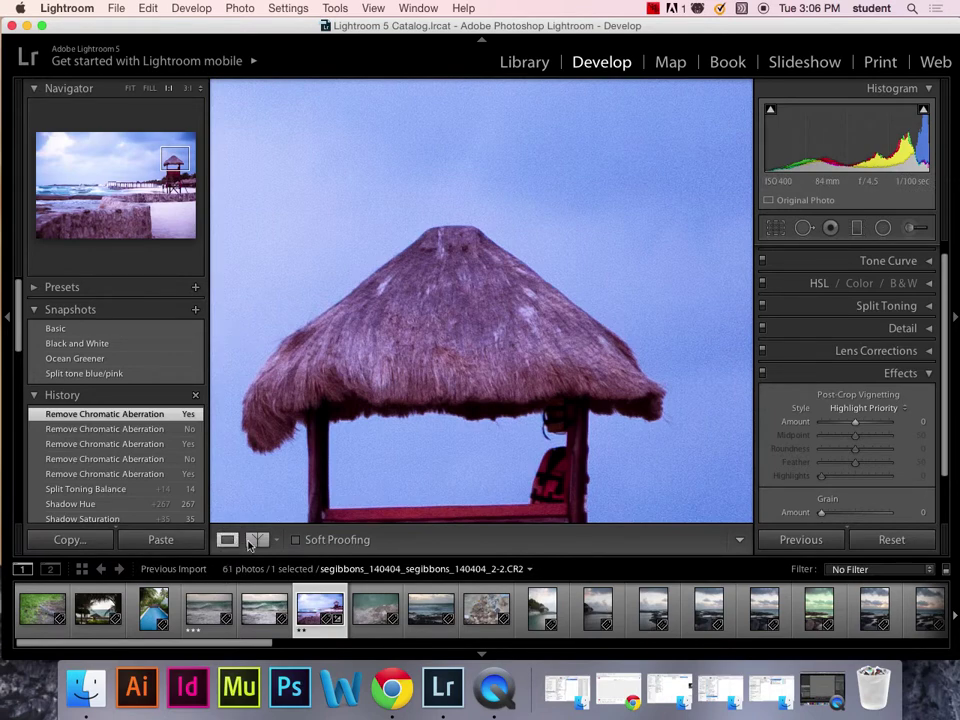
click(323, 428)
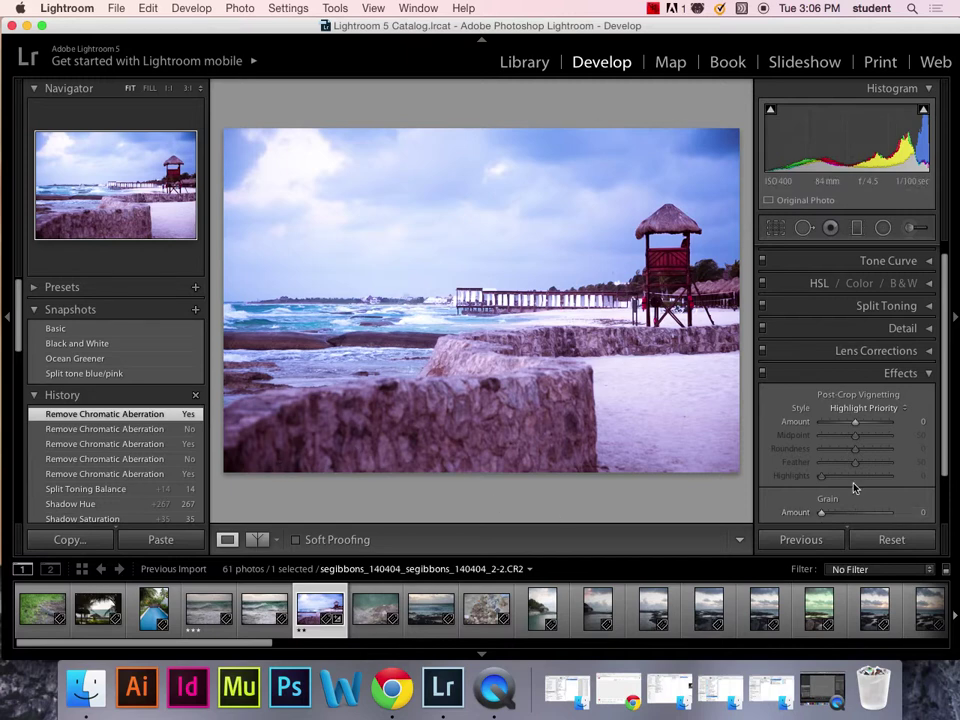
Set Post-Crop Vignetting to Amount -100, Midpoint 66 and Roundness 0 for a hard oval
mouse_move(856, 427)
mouse_down()
mouse_move(869, 425)
mouse_move(847, 422)
mouse_up()
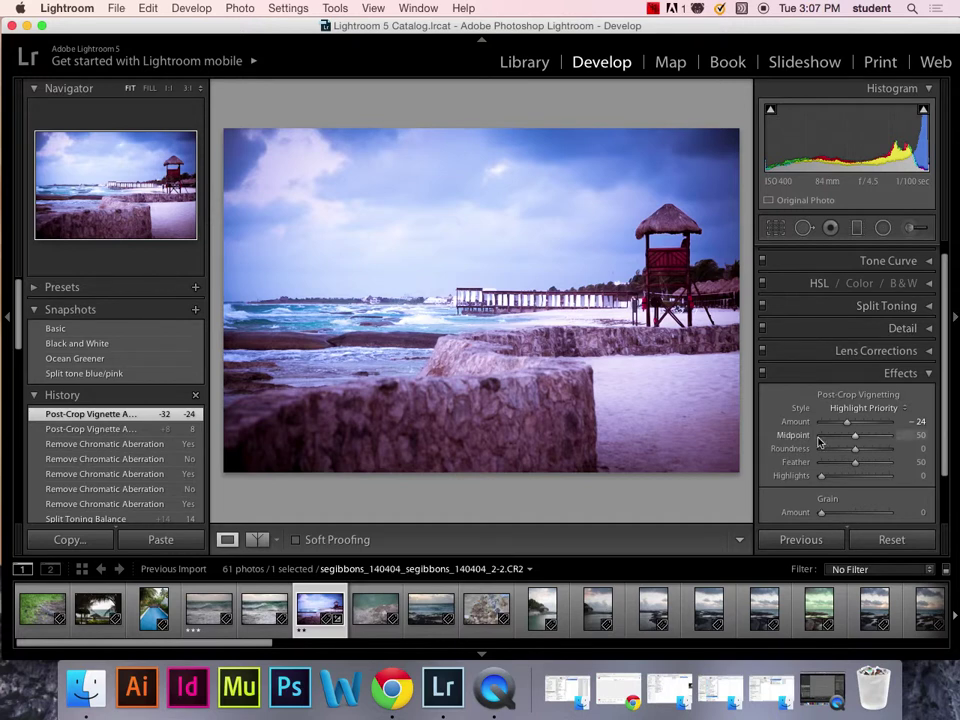
mouse_move(855, 437)
mouse_down()
mouse_move(827, 437)
mouse_move(870, 433)
mouse_move(872, 450)
mouse_move(825, 452)
mouse_move(868, 450)
mouse_up()
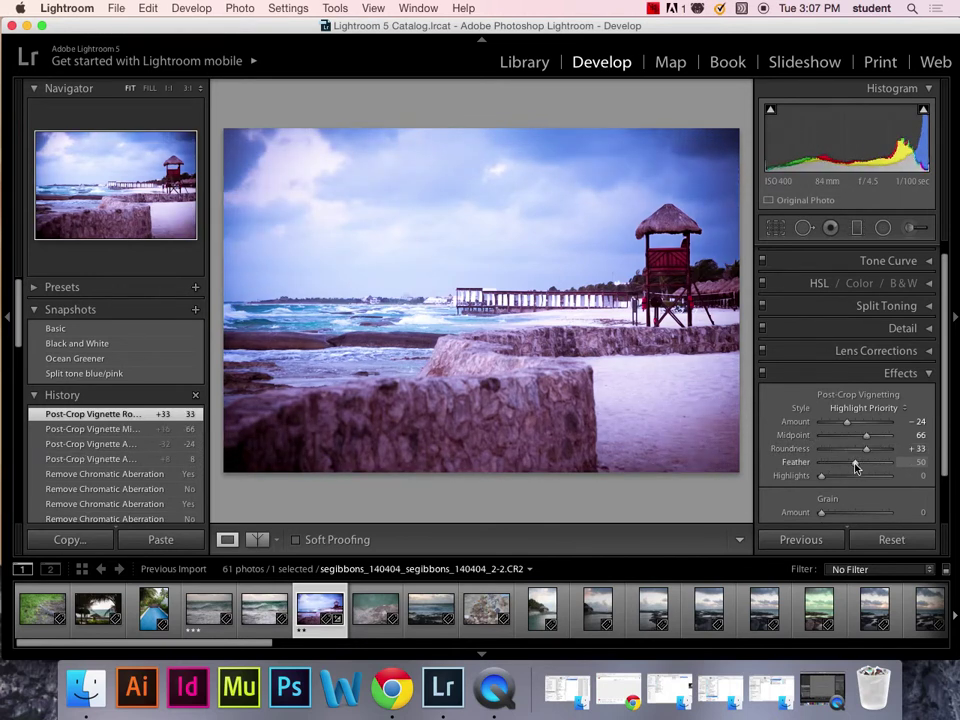
drag(855, 465, 795, 453)
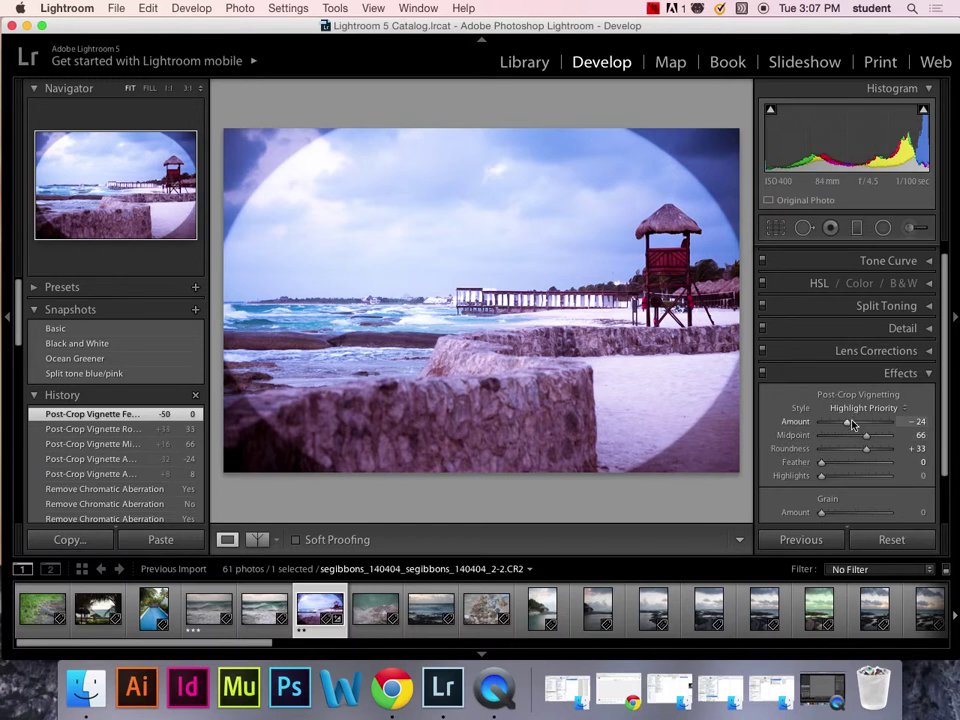
drag(851, 423, 937, 432)
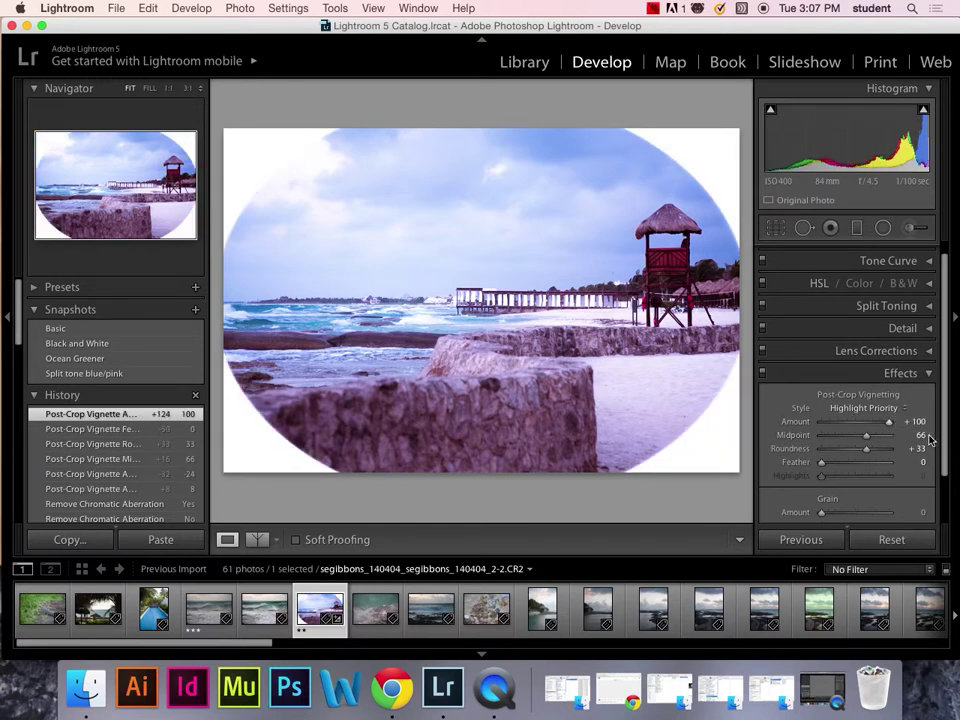
drag(888, 421, 746, 422)
drag(866, 448, 909, 447)
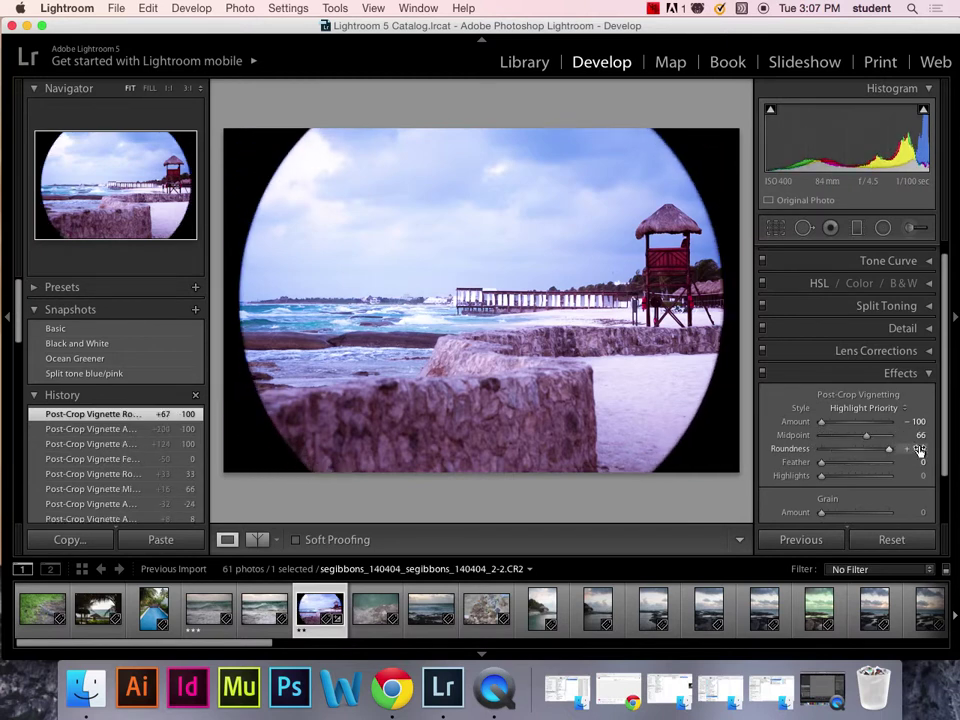
click(924, 450)
text(0)
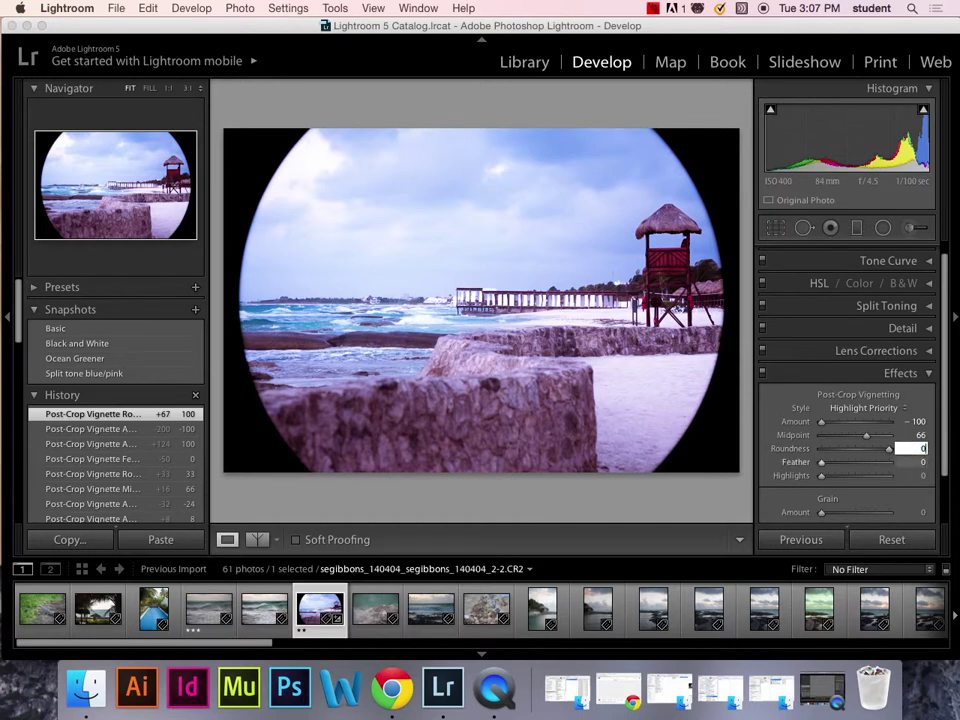
key(Return)
key(Tab)
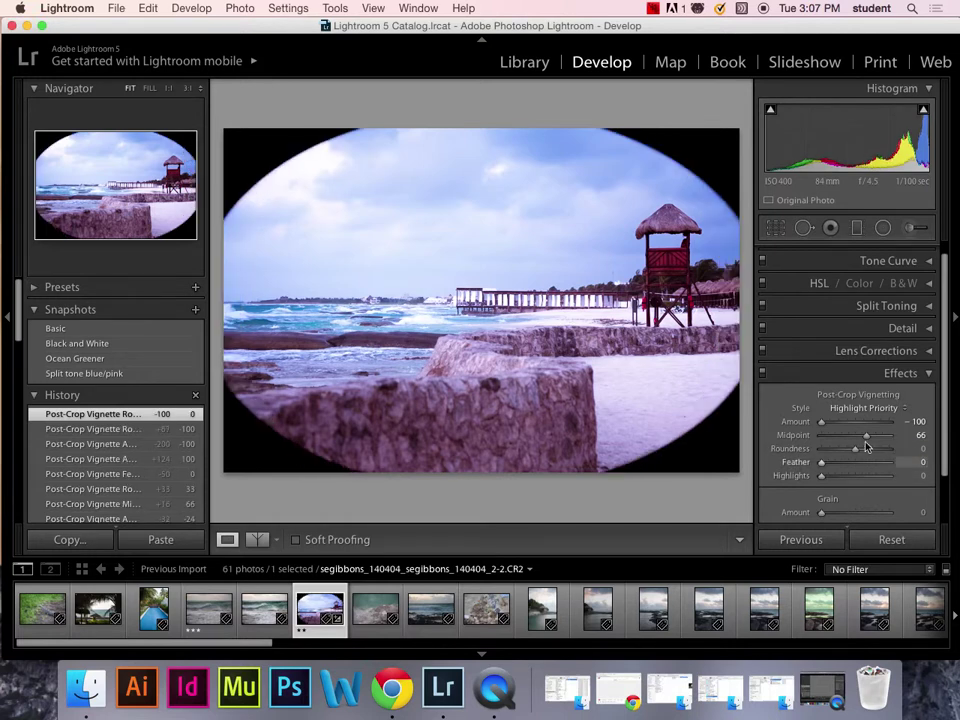
Feather the vignette to 98, set Highlights to 7, and settle Amount at about +11
drag(821, 462, 887, 467)
mouse_move(821, 421)
mouse_down()
mouse_move(846, 426)
mouse_move(782, 420)
mouse_move(830, 421)
mouse_up()
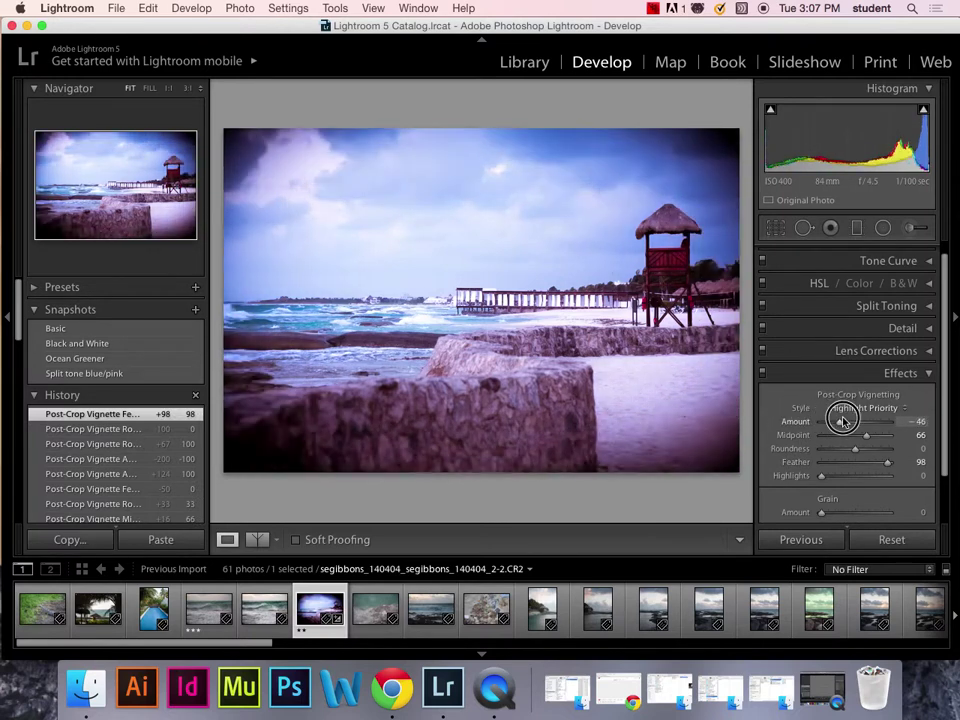
drag(843, 421, 855, 422)
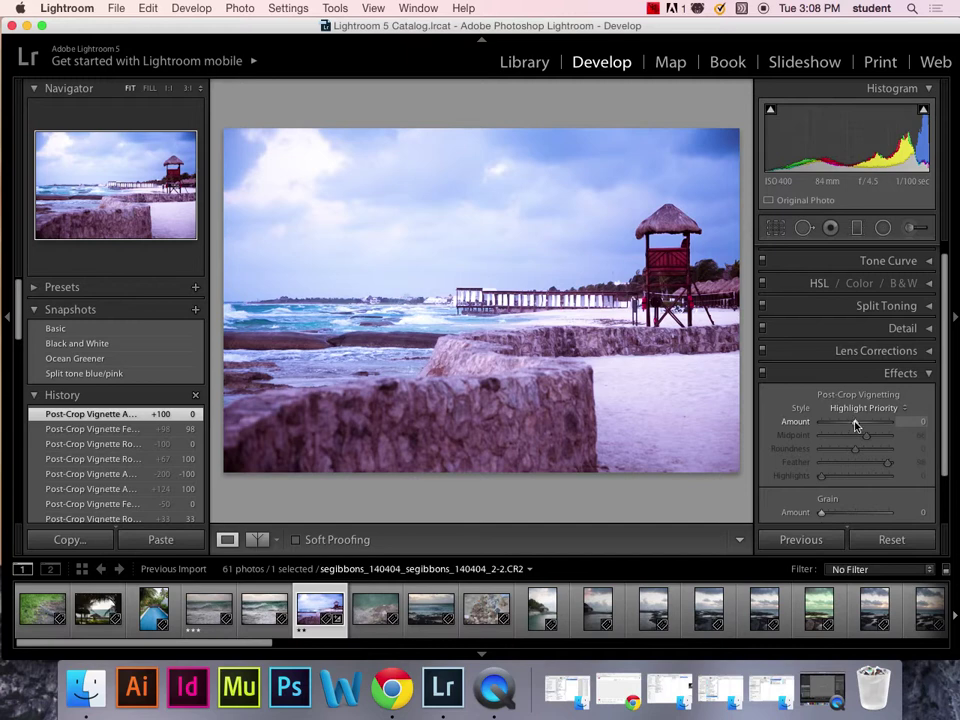
drag(855, 422, 824, 423)
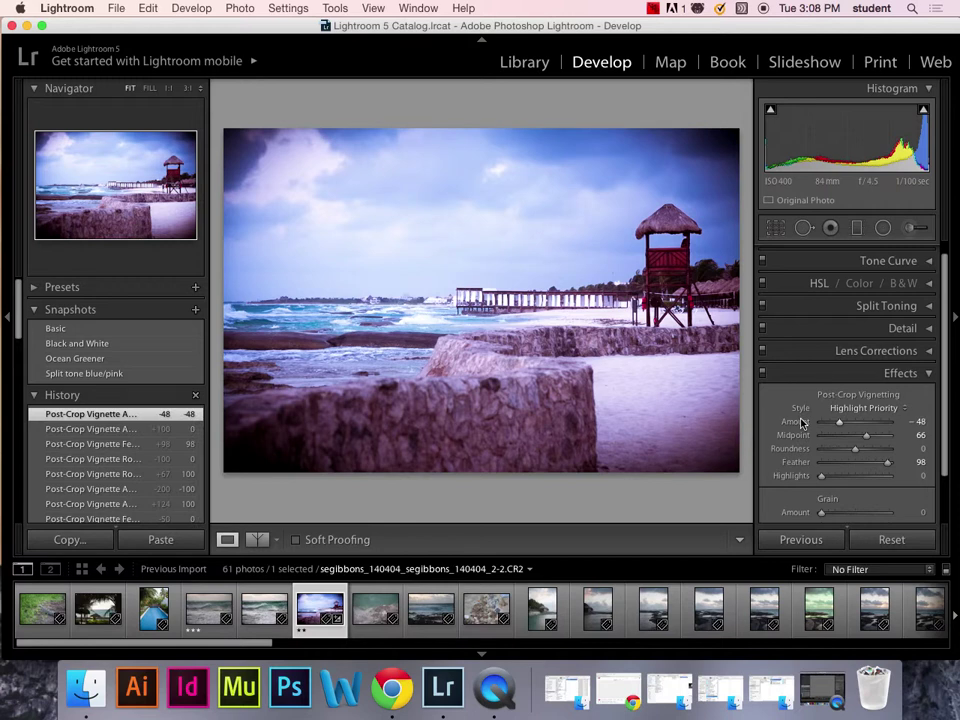
drag(839, 422, 850, 425)
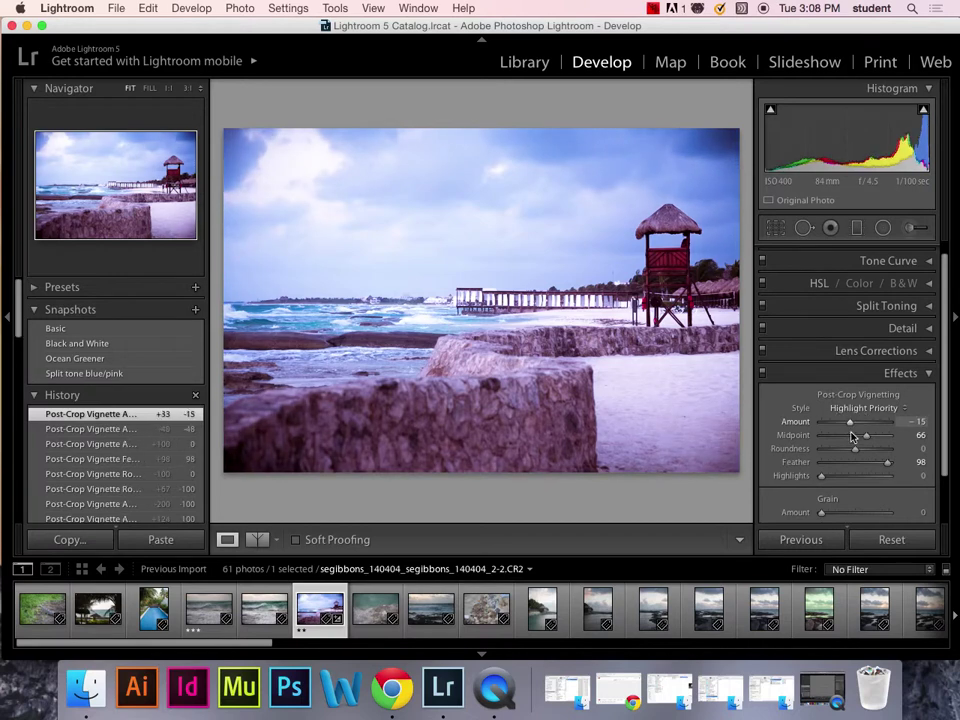
mouse_move(826, 479)
mouse_down()
mouse_move(836, 477)
mouse_move(827, 477)
mouse_up()
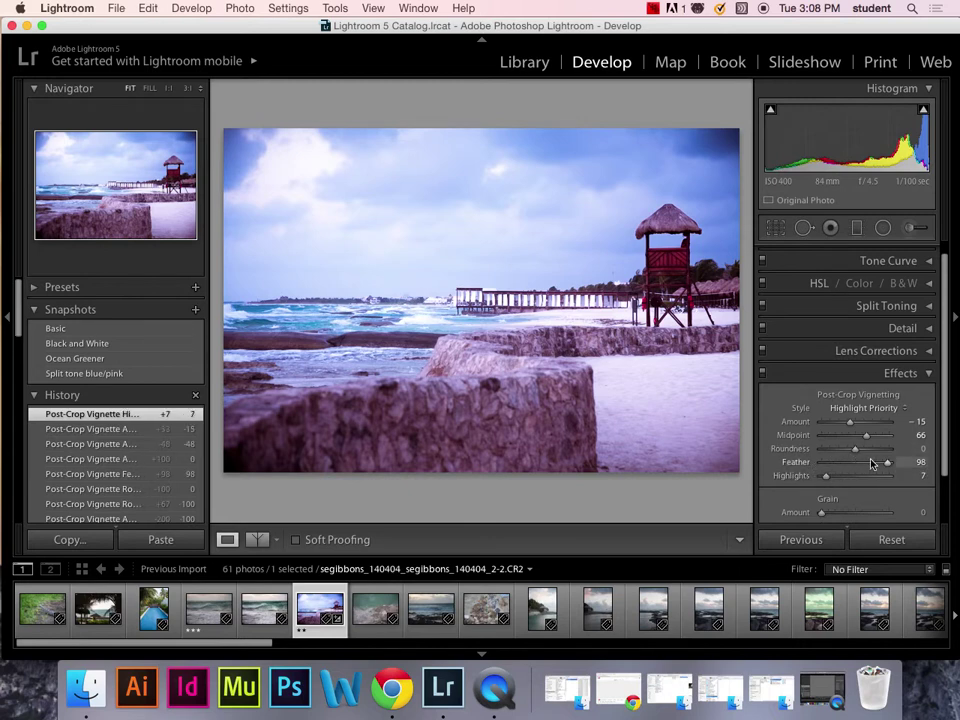
drag(851, 423, 860, 426)
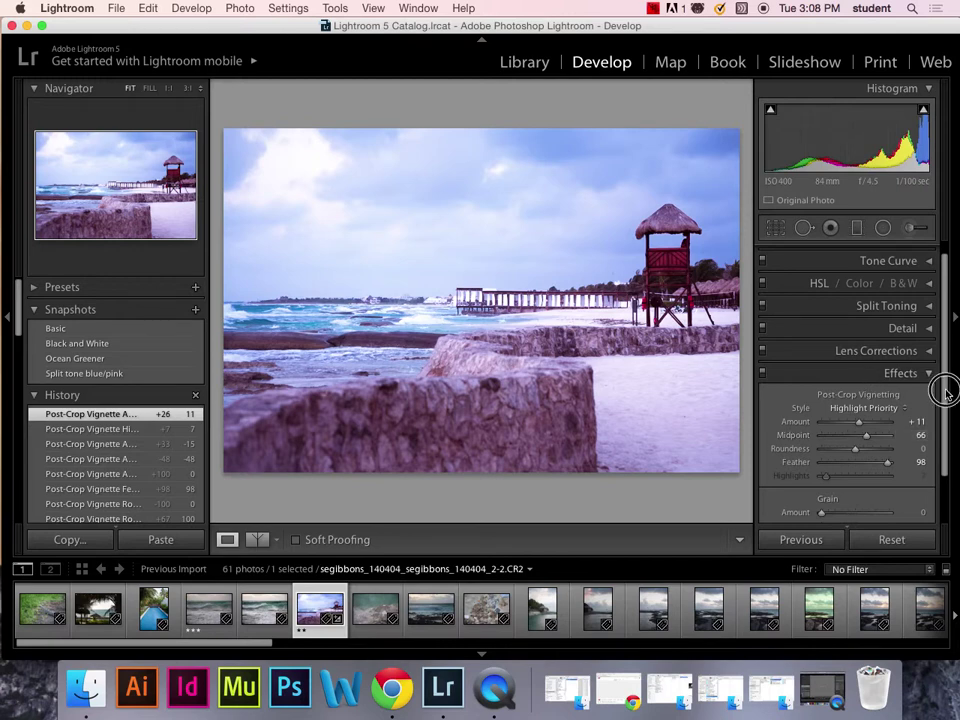
drag(939, 390, 944, 440)
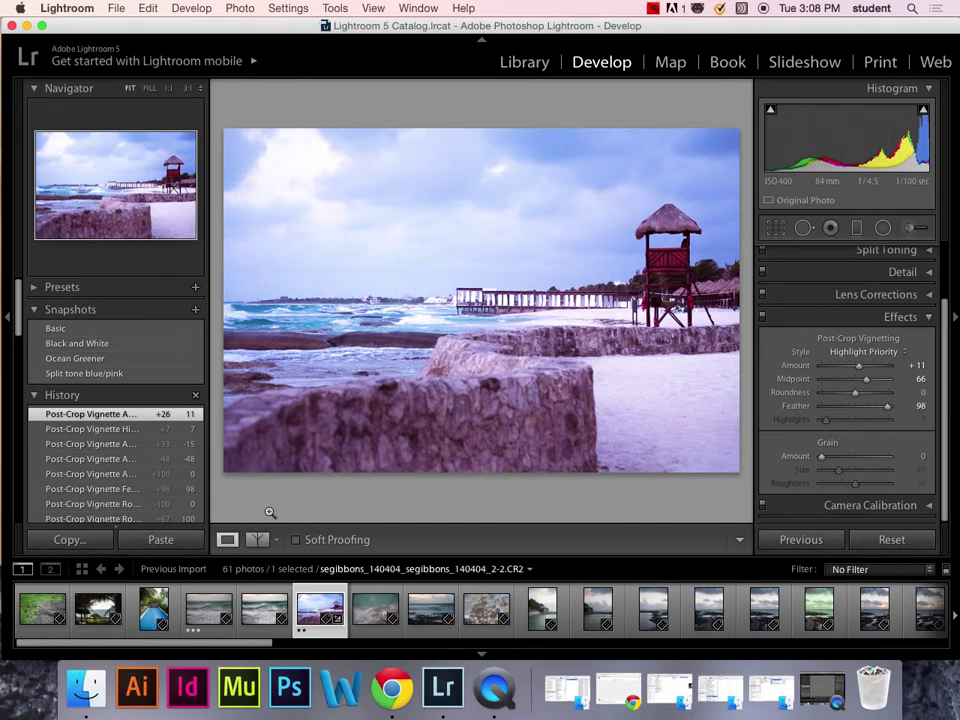
click(536, 238)
drag(564, 439, 514, 146)
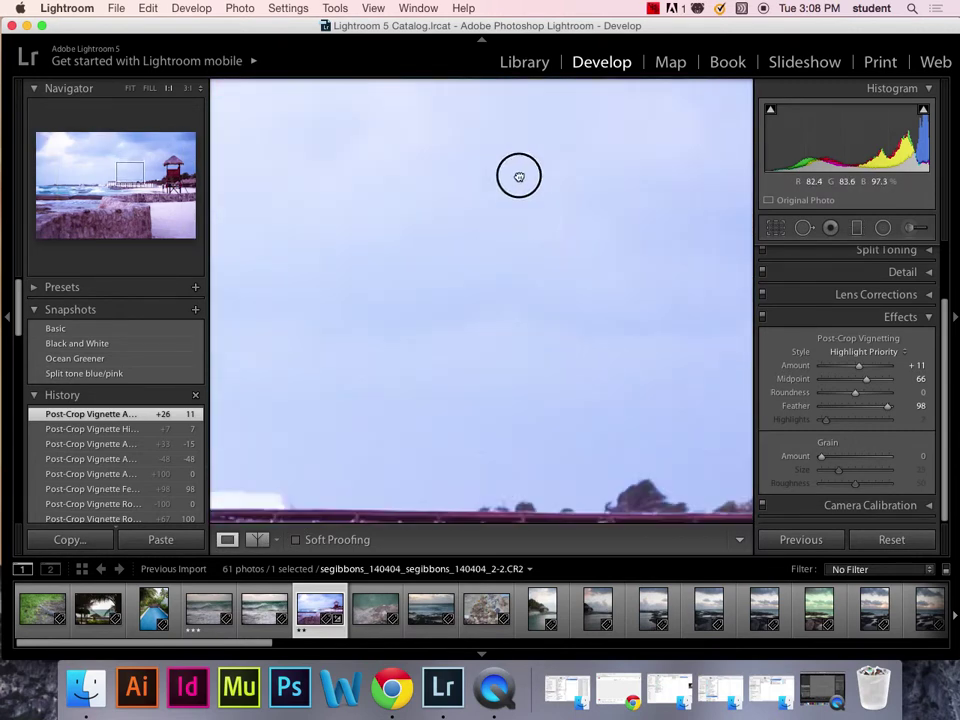
drag(593, 540, 690, 429)
drag(645, 340, 281, 438)
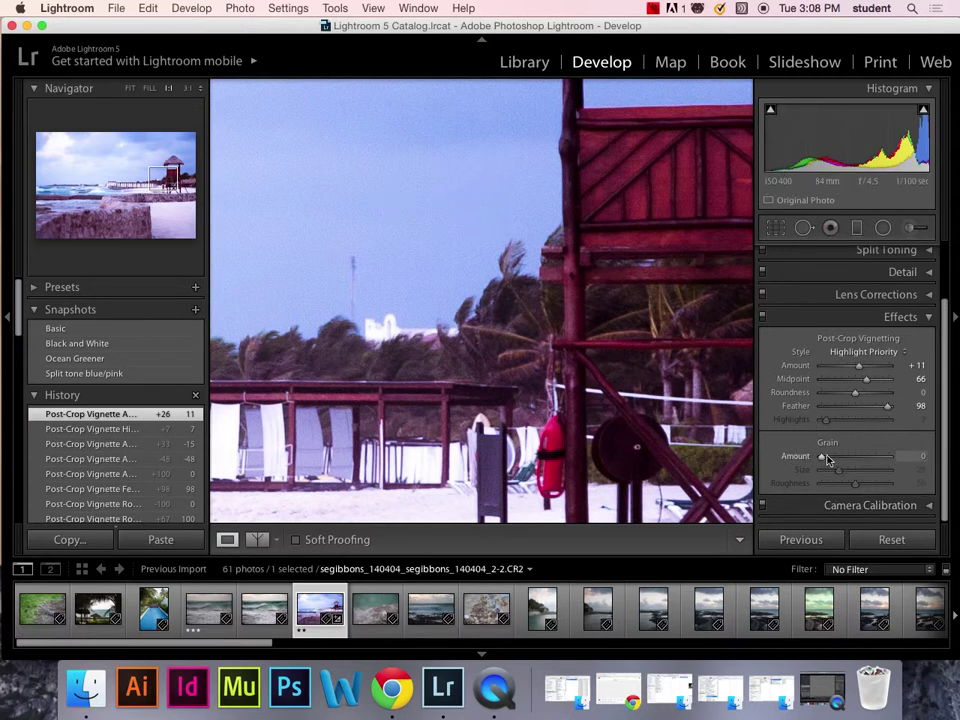
drag(823, 459, 832, 486)
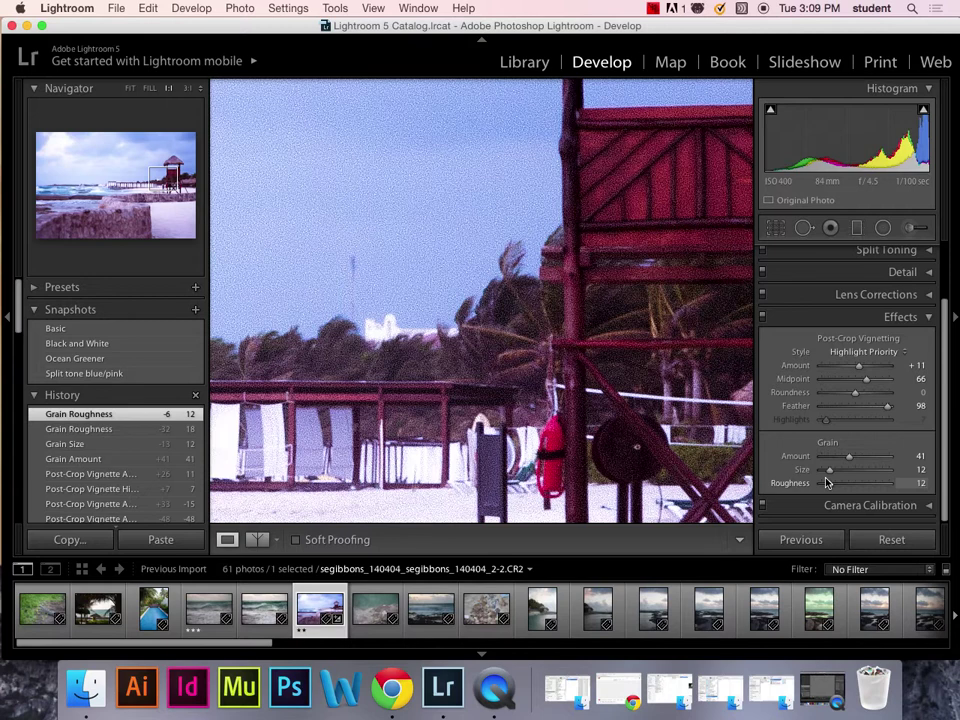
mouse_move(829, 469)
mouse_down()
mouse_move(842, 468)
mouse_move(839, 484)
mouse_up()
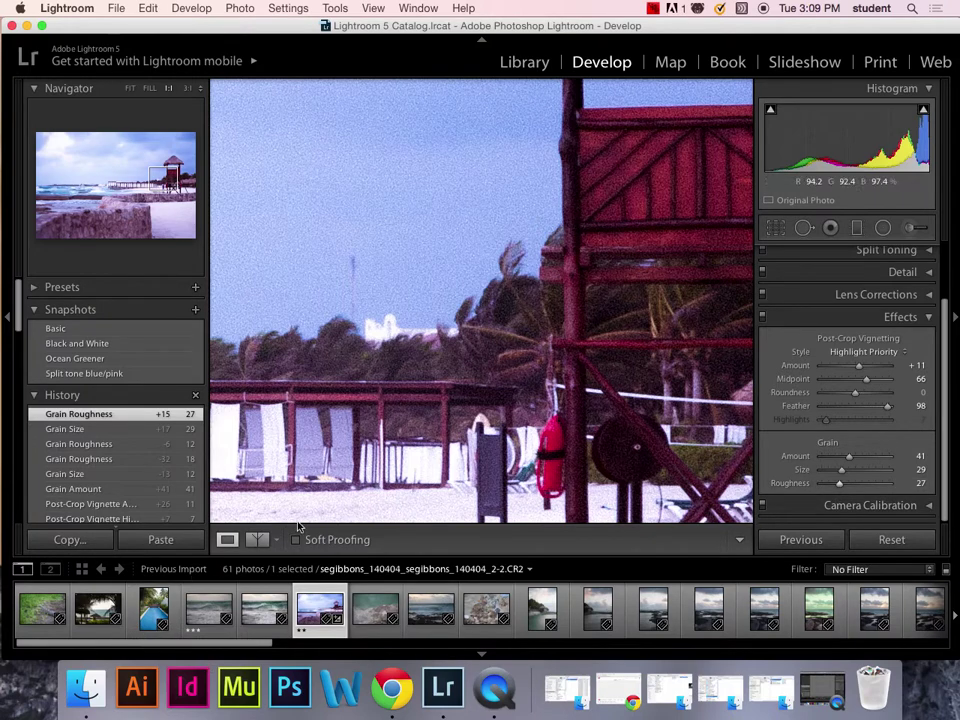
click(229, 541)
click(364, 455)
click(441, 420)
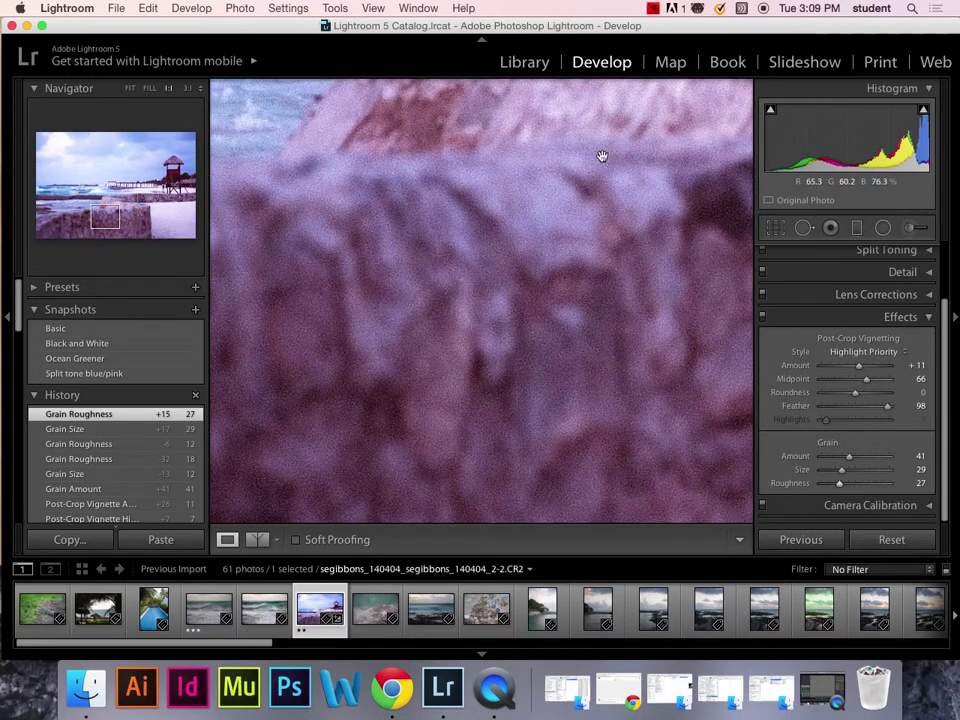
drag(636, 181, 276, 467)
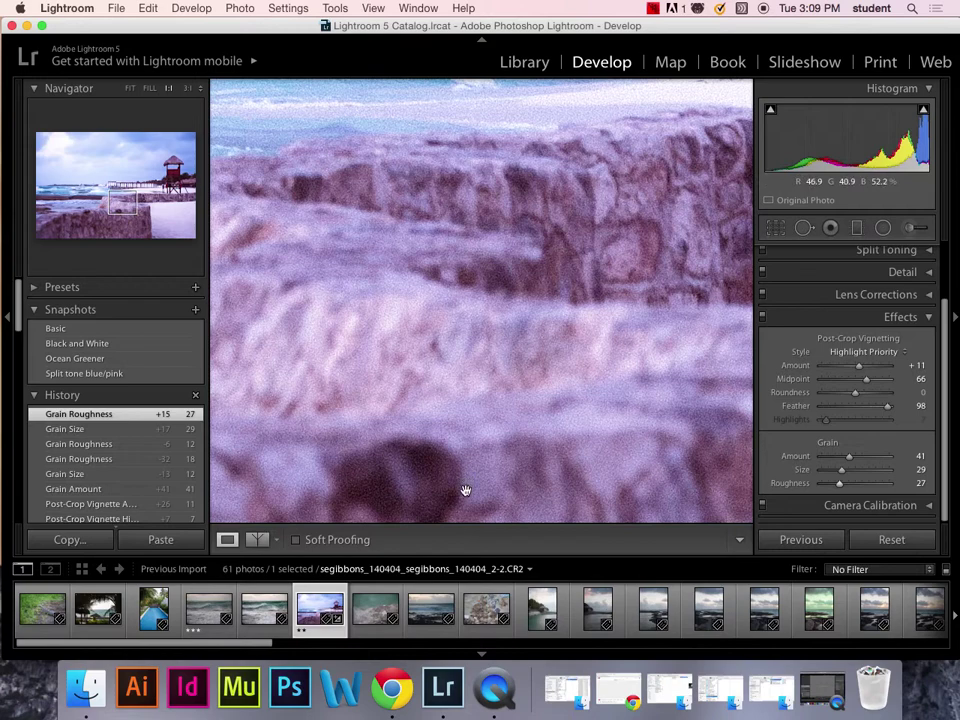
drag(843, 458, 821, 456)
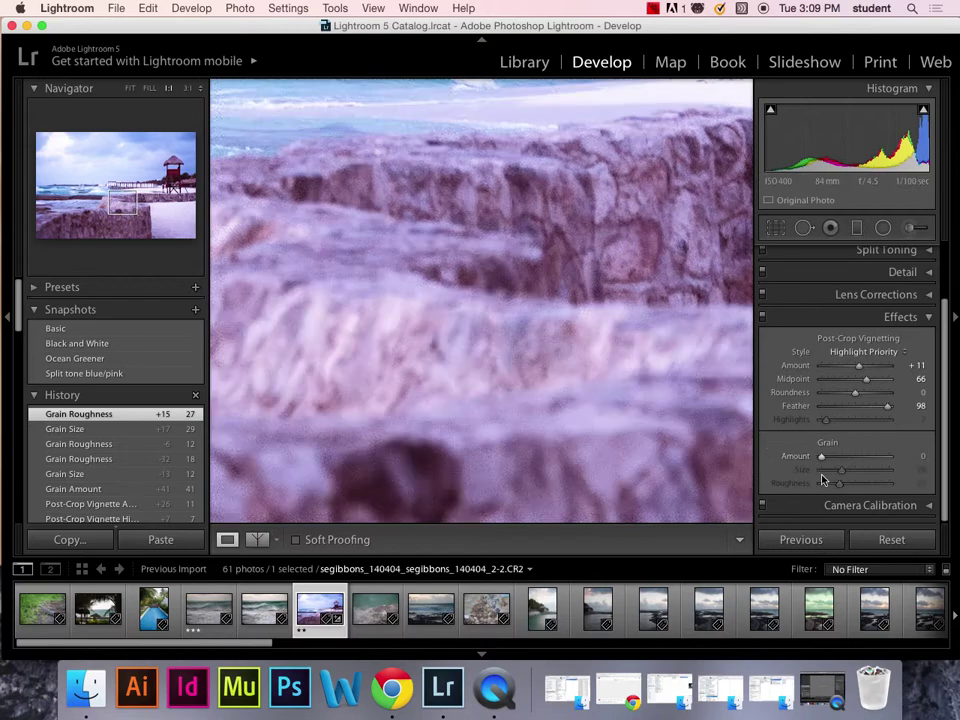
click(636, 382)
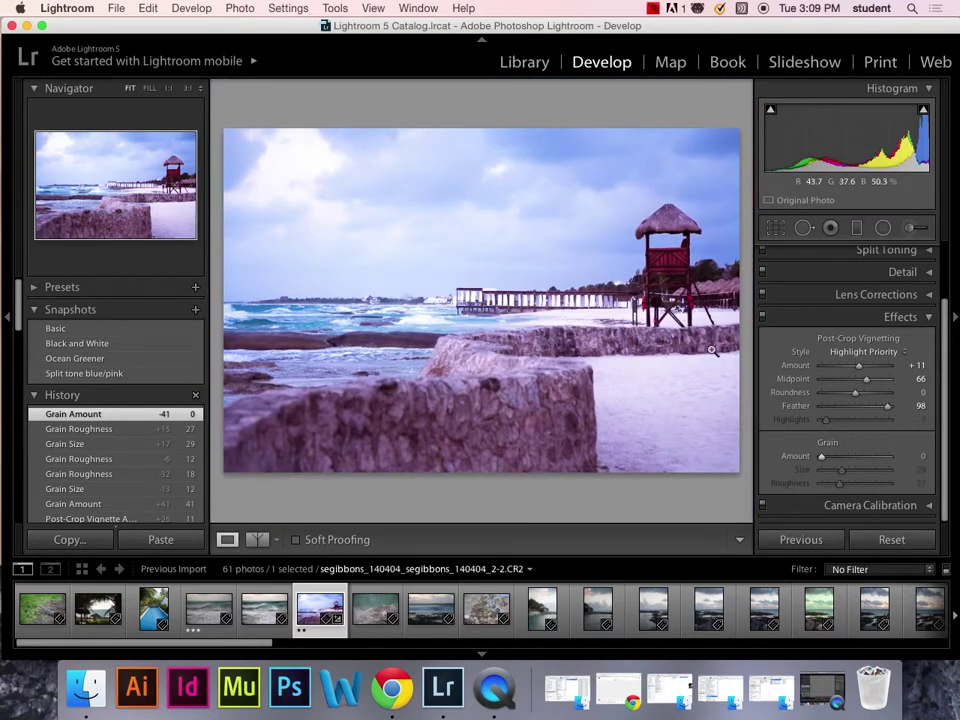
Expand Camera Calibration and keep the Process version at 2012 (Current)
click(929, 505)
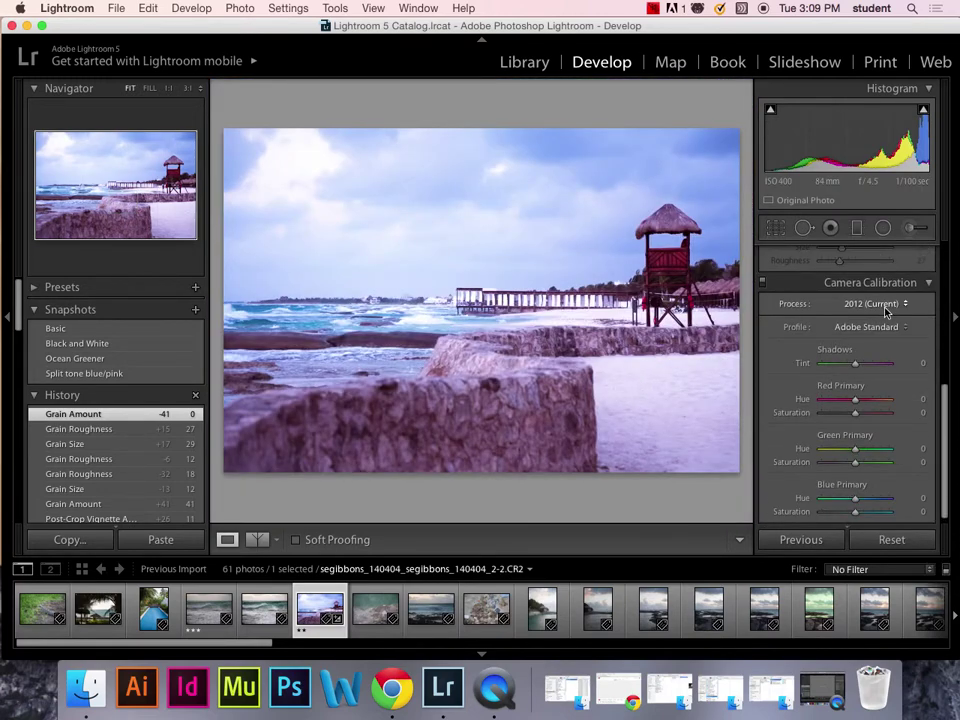
click(905, 304)
click(907, 303)
drag(950, 467, 943, 514)
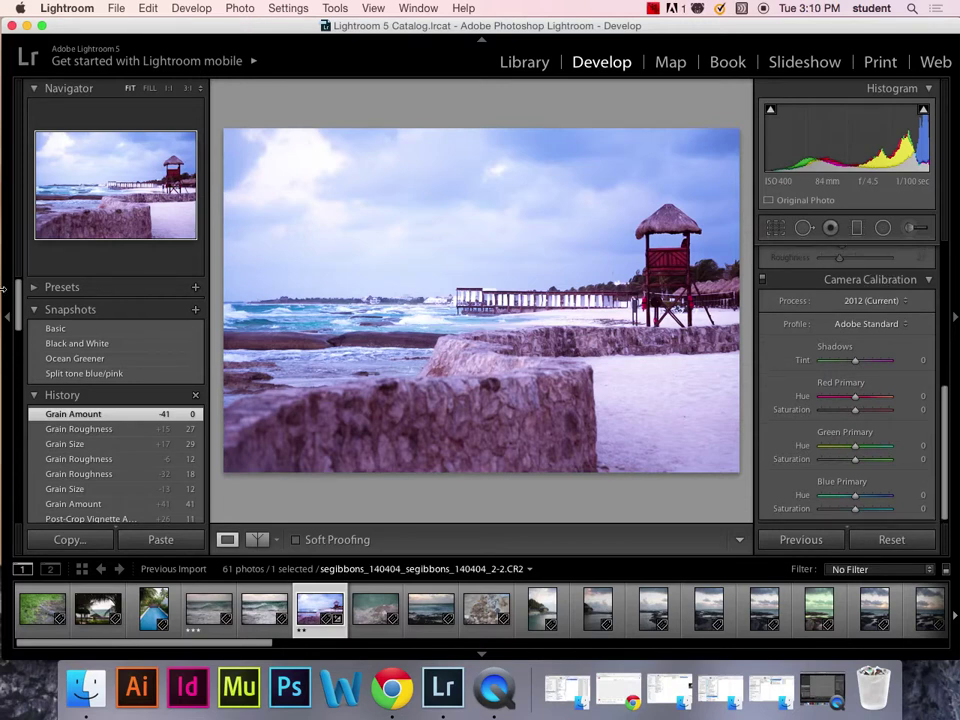
Reapply the Split tone blue/pink snapshot and save it as a new snapshot named 'final'
click(72, 374)
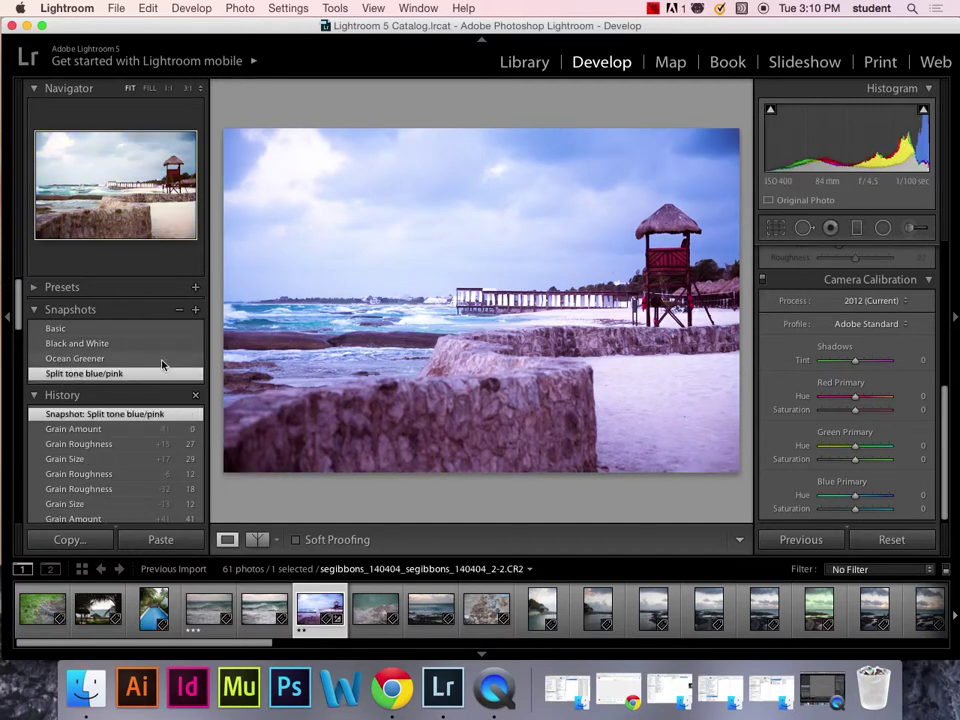
click(195, 309)
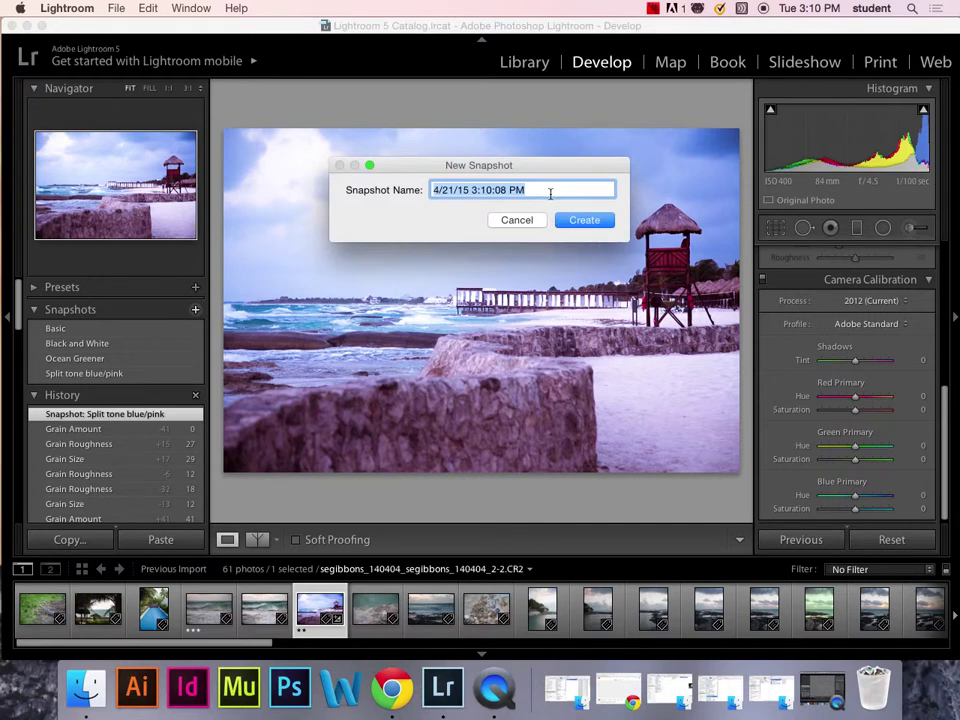
text(f)
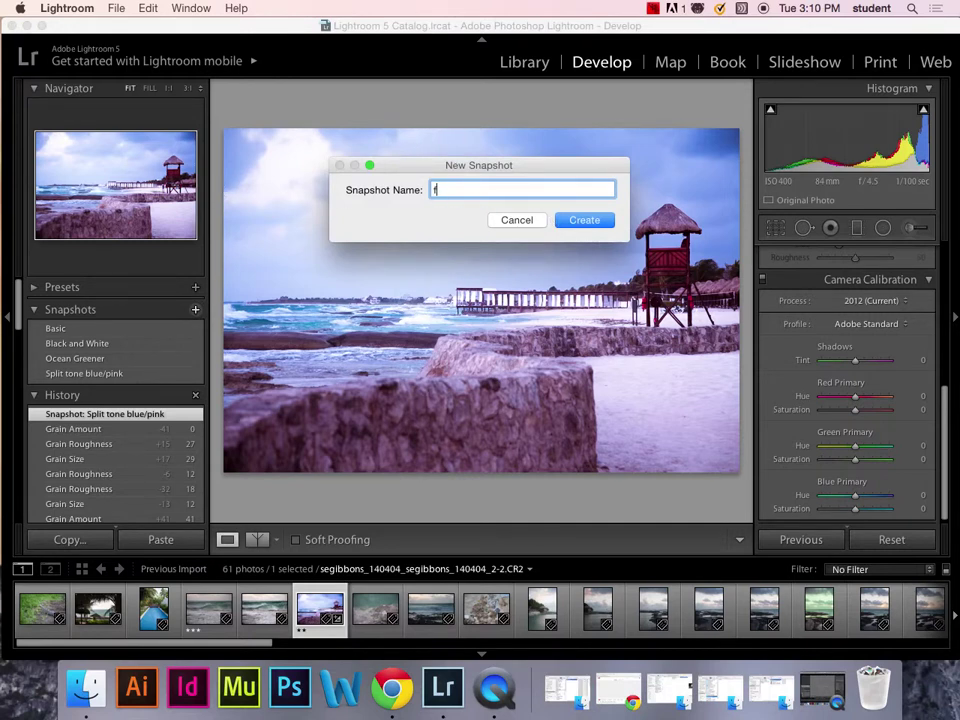
text(inal)
key(Return)
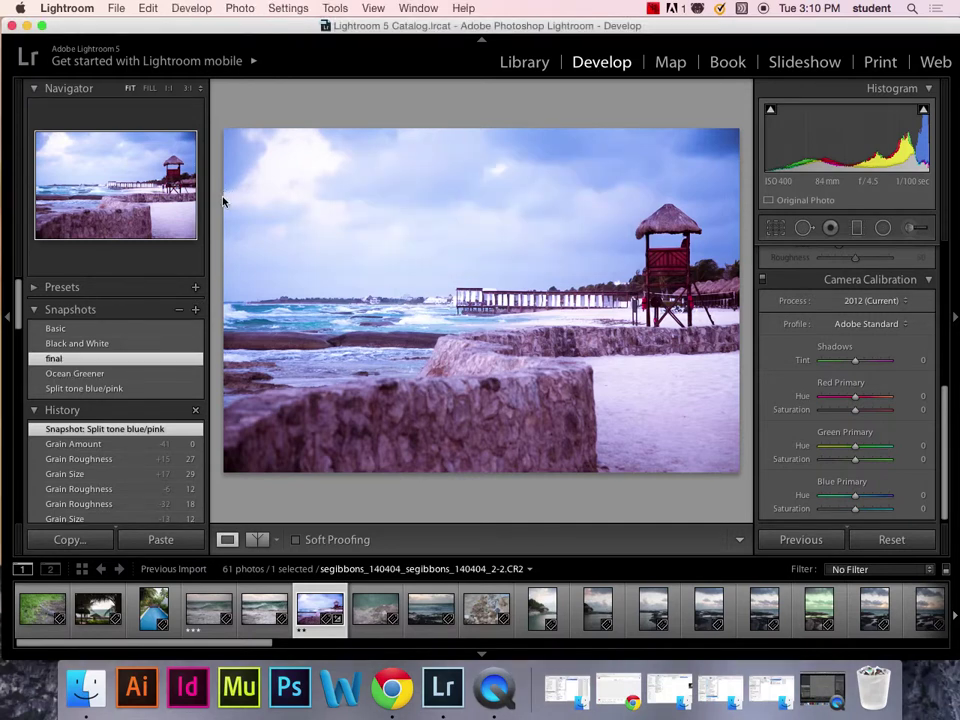
Expand the Presets list and reset the photo to the Basic snapshot
click(34, 309)
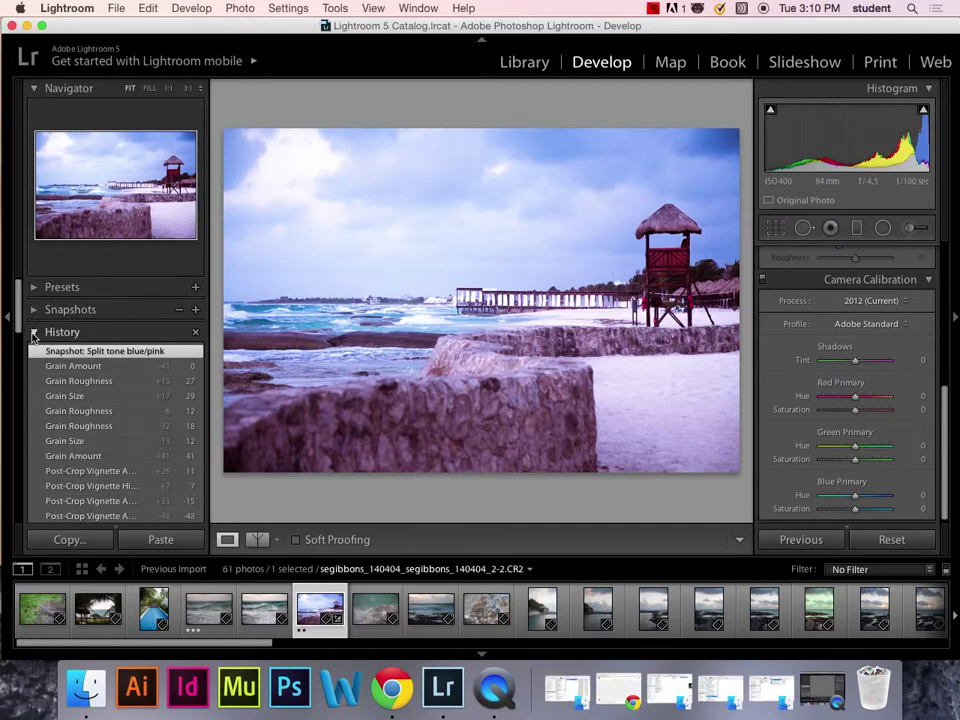
click(33, 332)
click(33, 287)
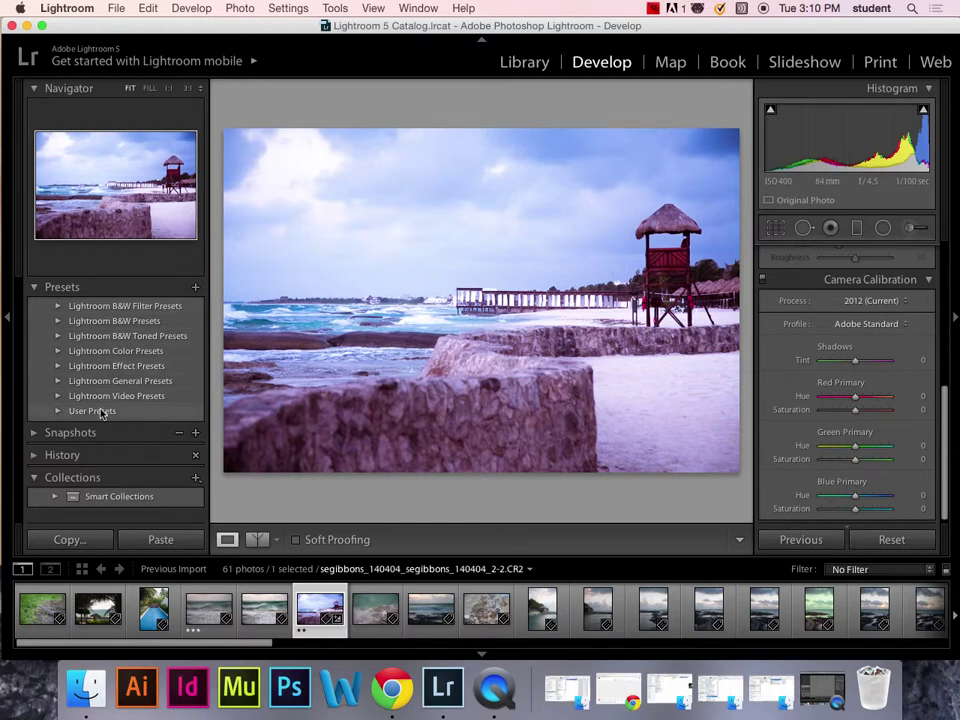
click(34, 433)
click(95, 452)
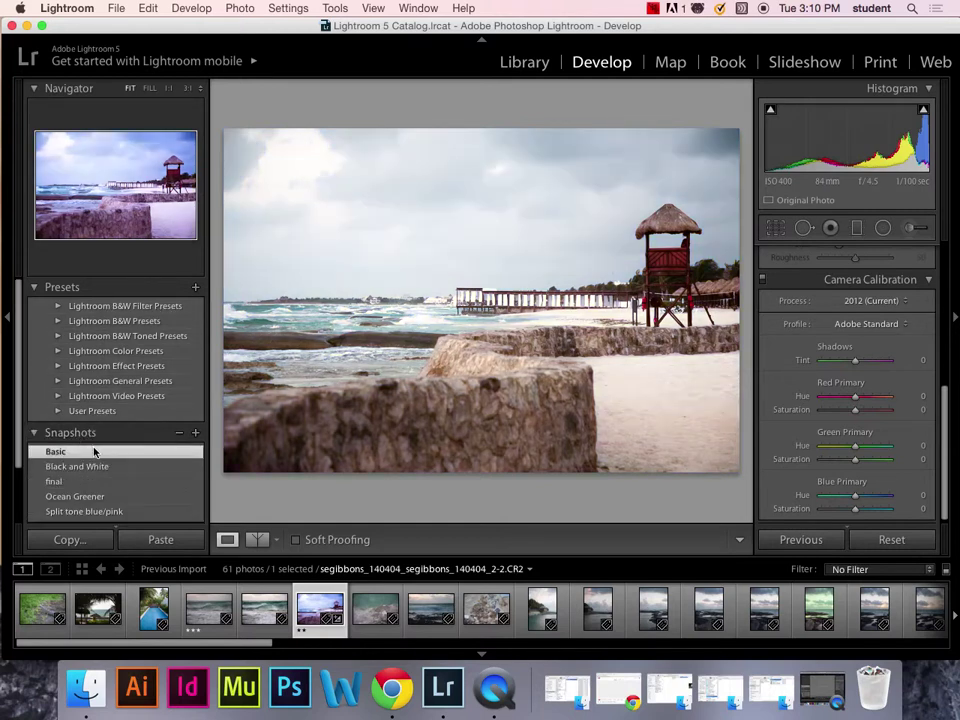
Preview the Blue Filter and Green Filter black-and-white presets on the photo
click(58, 305)
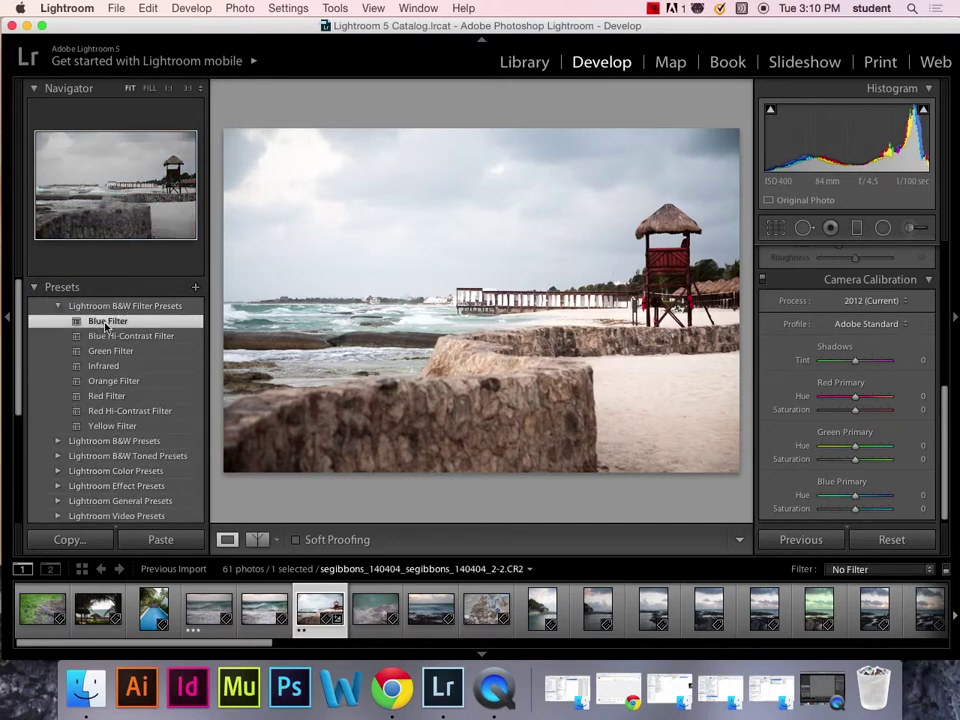
click(105, 322)
click(105, 336)
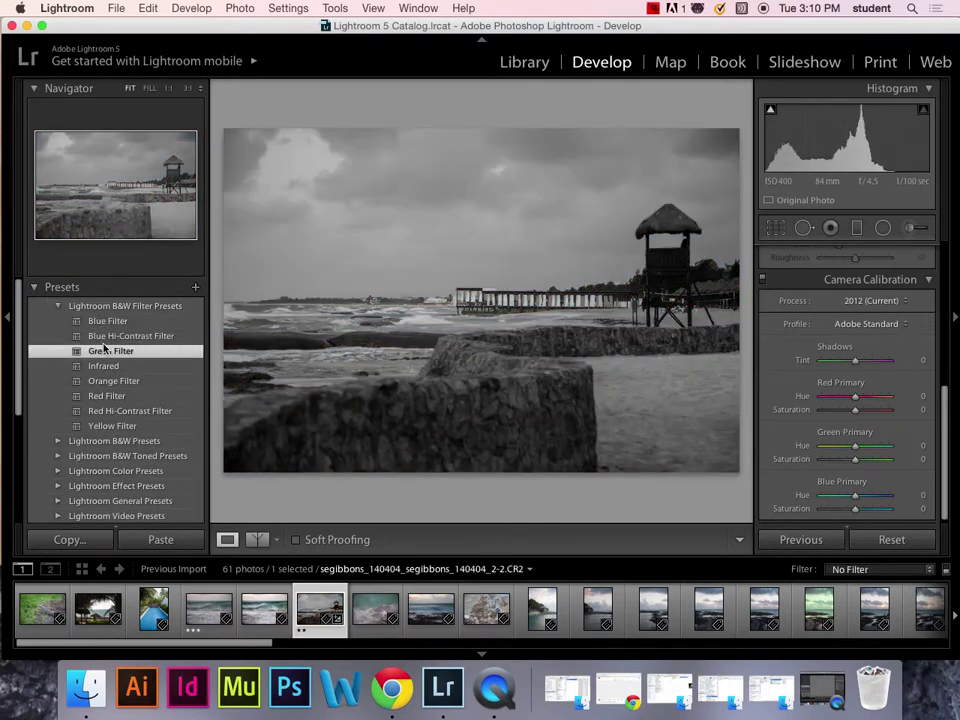
click(59, 308)
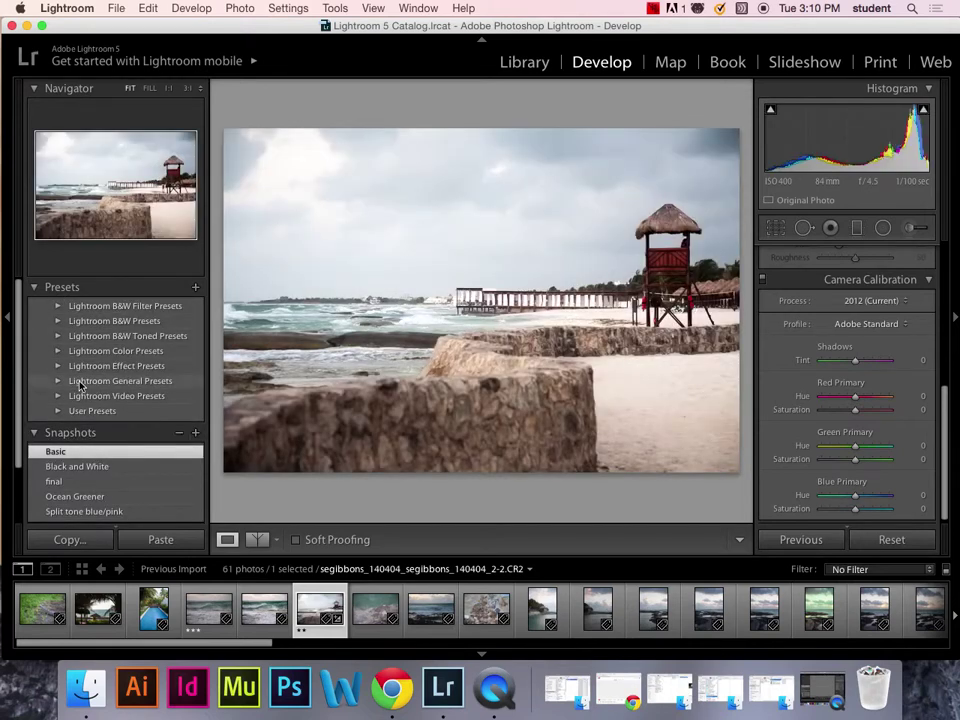
Try the Aged Photo colour preset, then settle on Cross Process 2
click(62, 350)
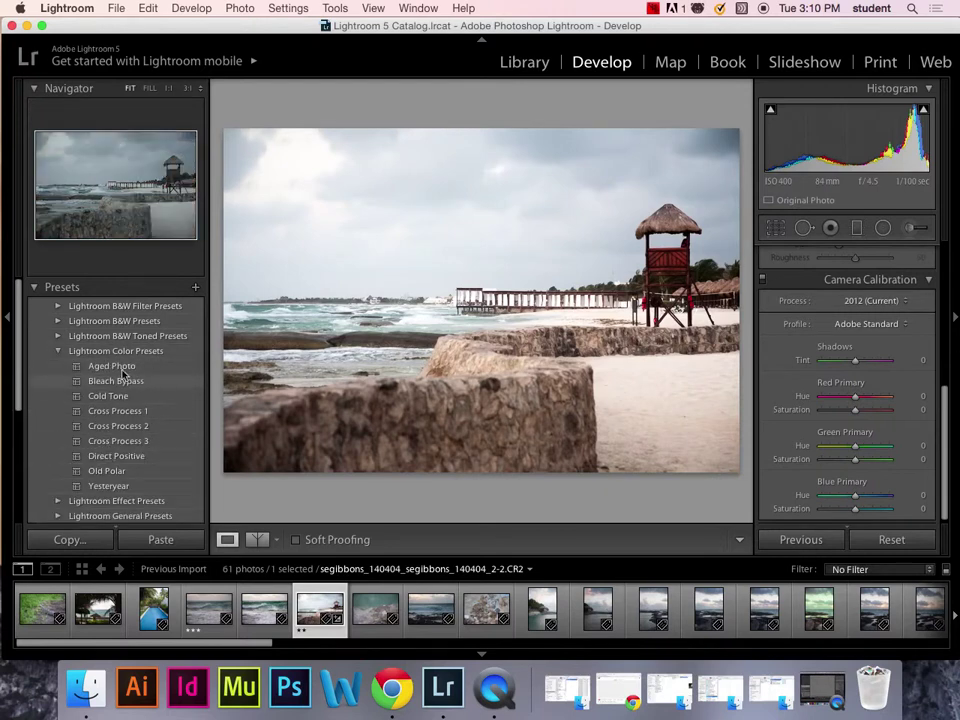
click(105, 366)
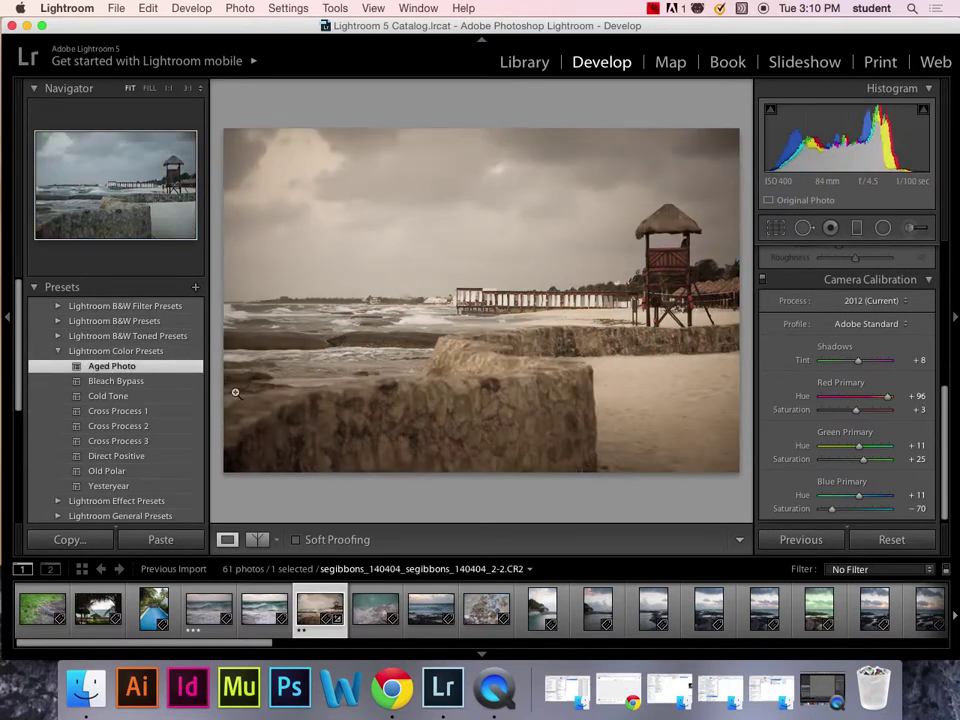
click(125, 425)
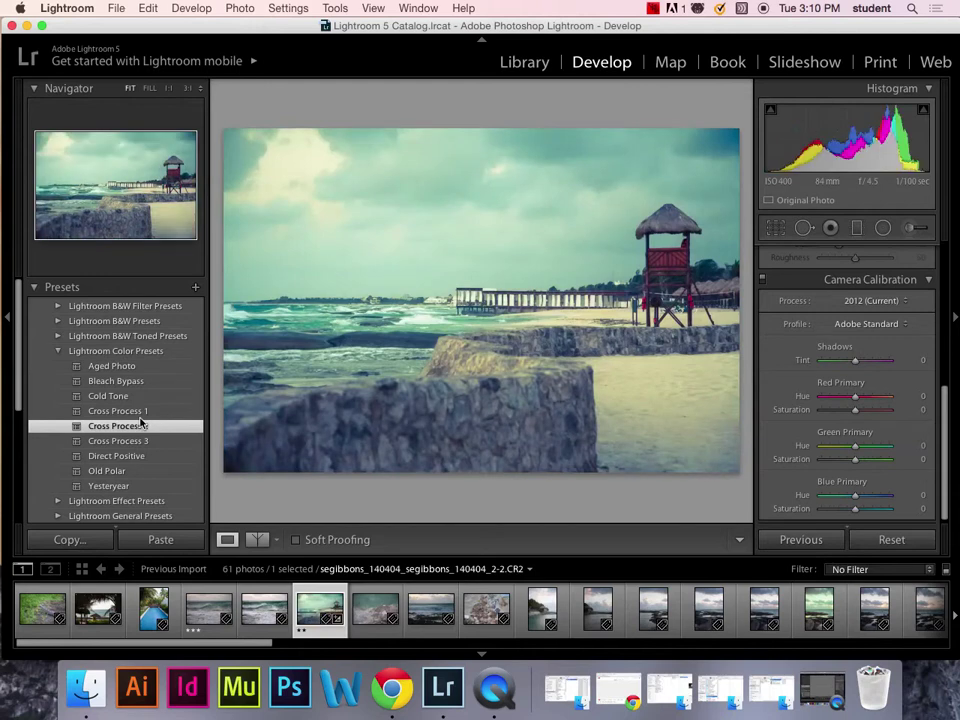
click(944, 316)
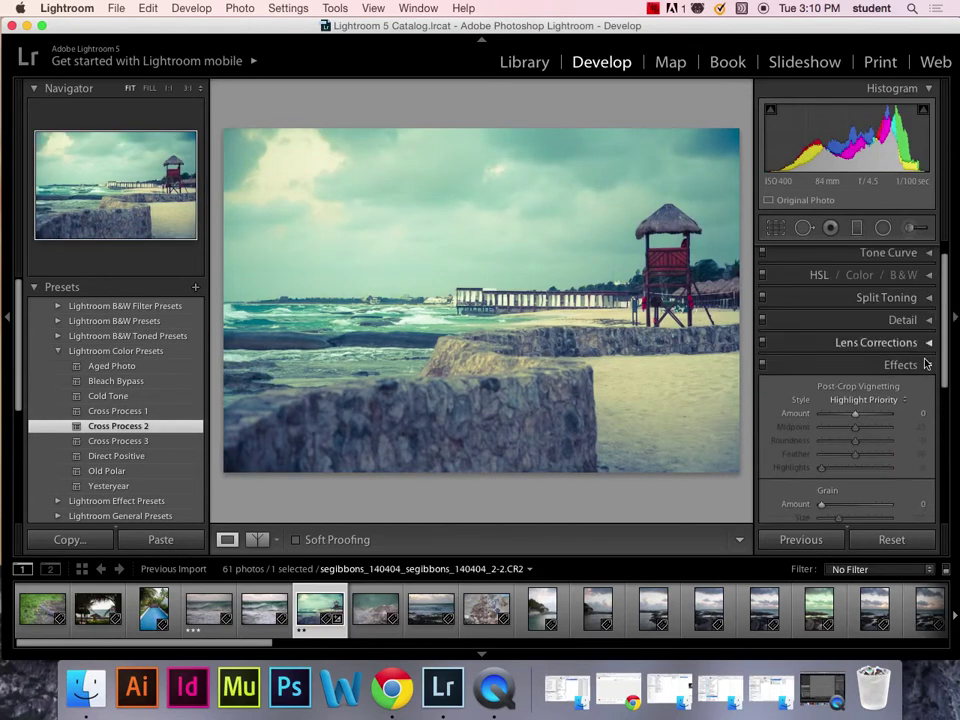
drag(939, 306, 939, 362)
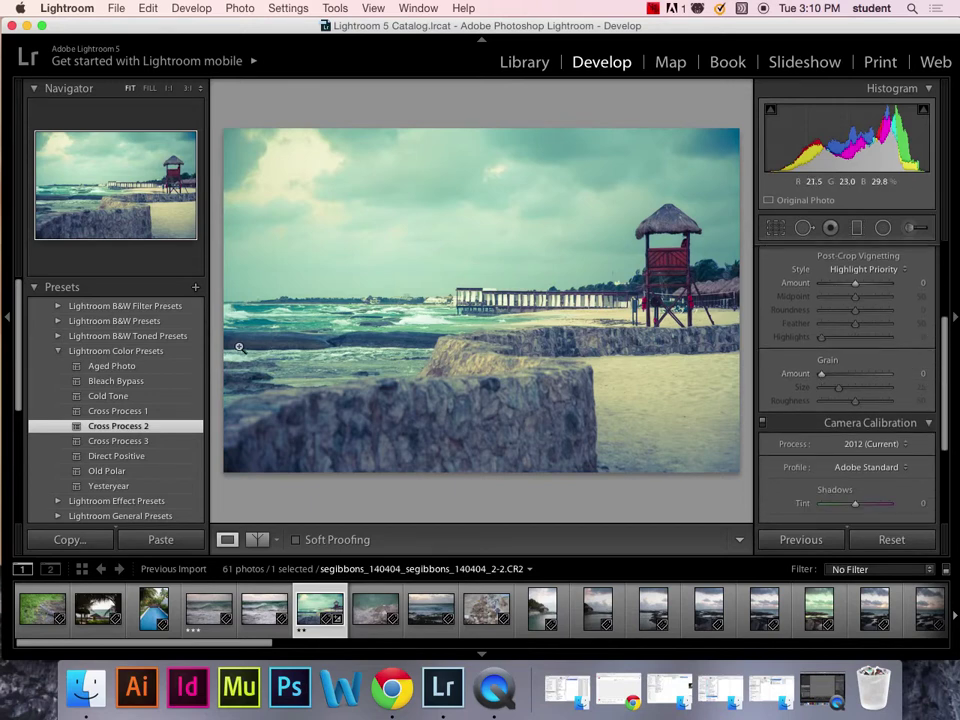
click(90, 305)
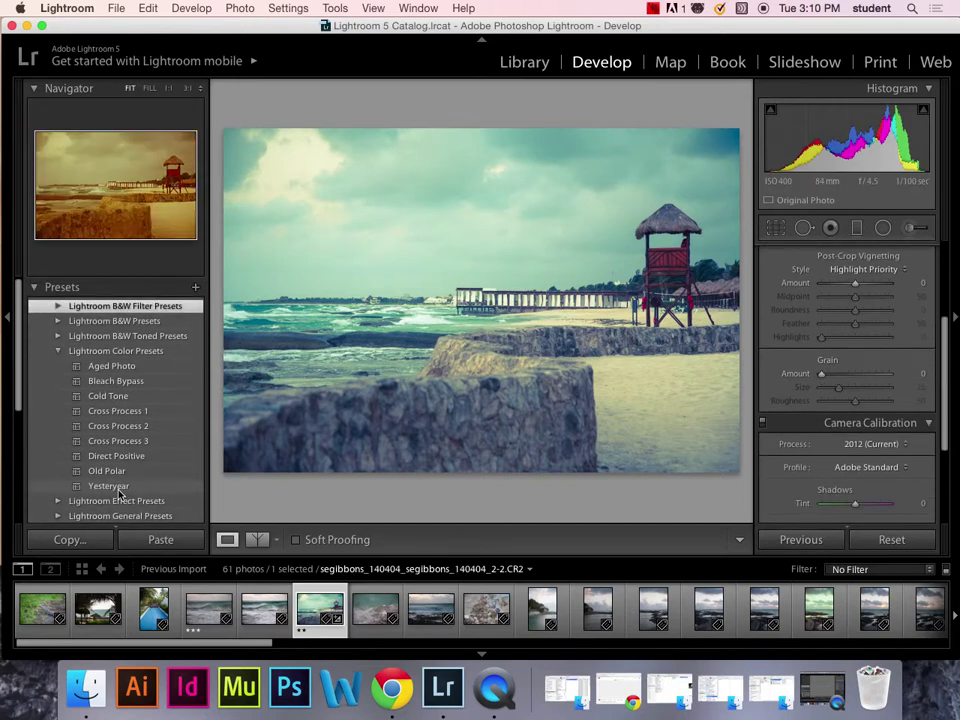
scroll(118, 492, down, 5)
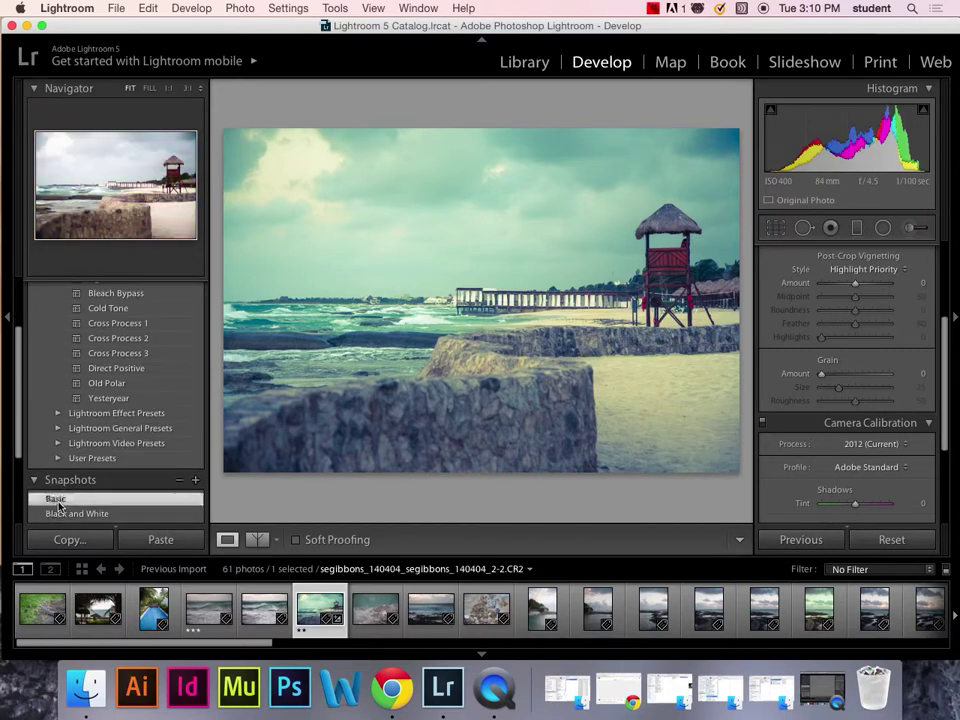
Reset to the Basic snapshot, reapply Split tone blue/pink, and collapse the Navigator
click(58, 500)
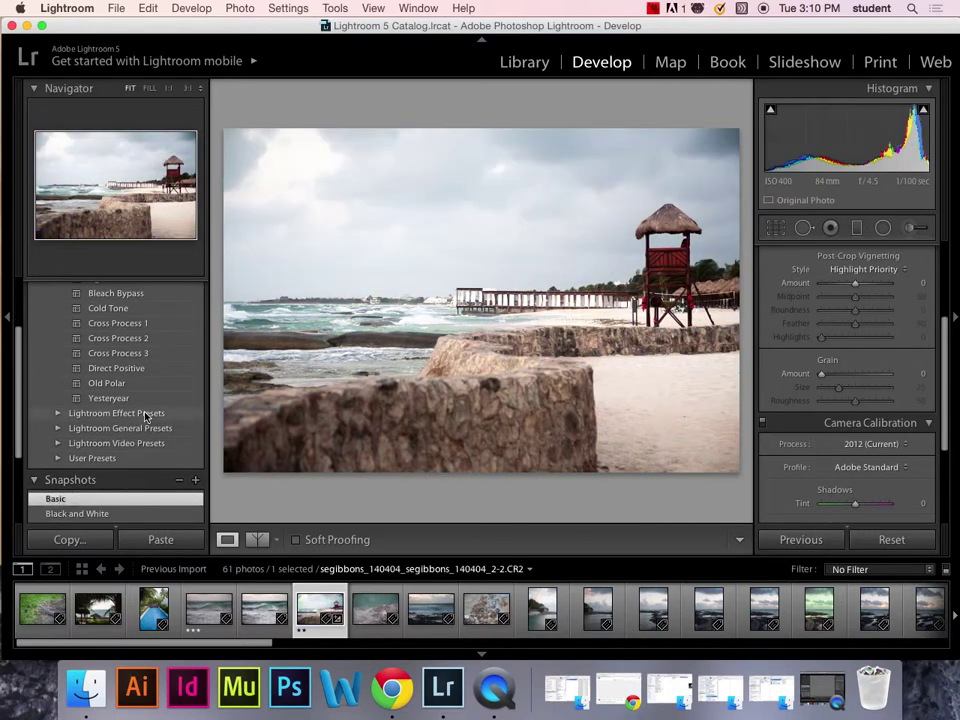
scroll(150, 420, down, 3)
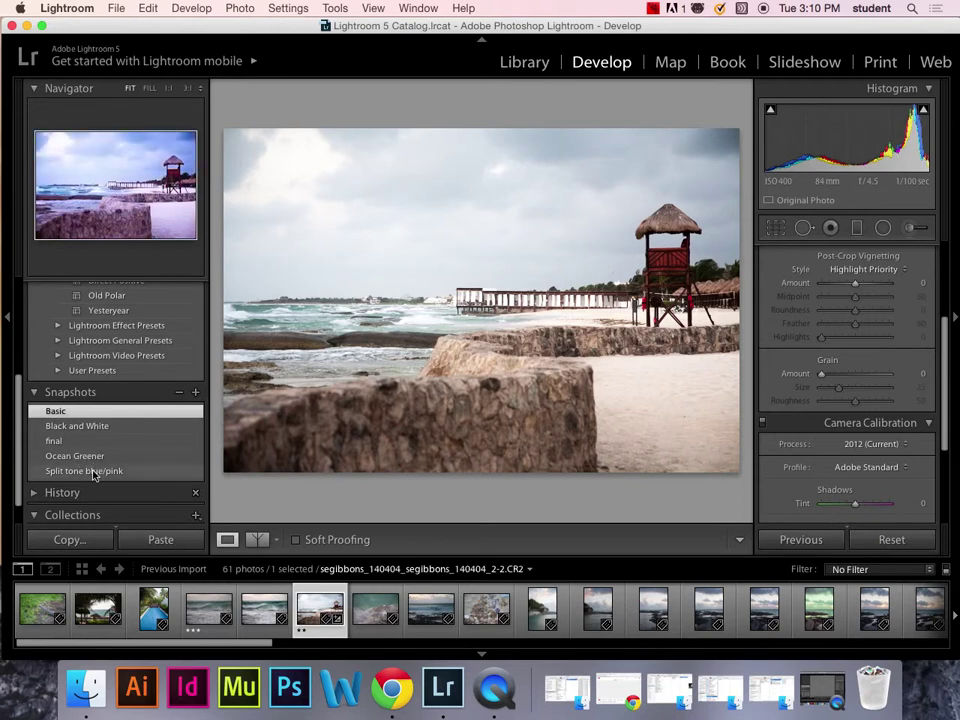
click(90, 471)
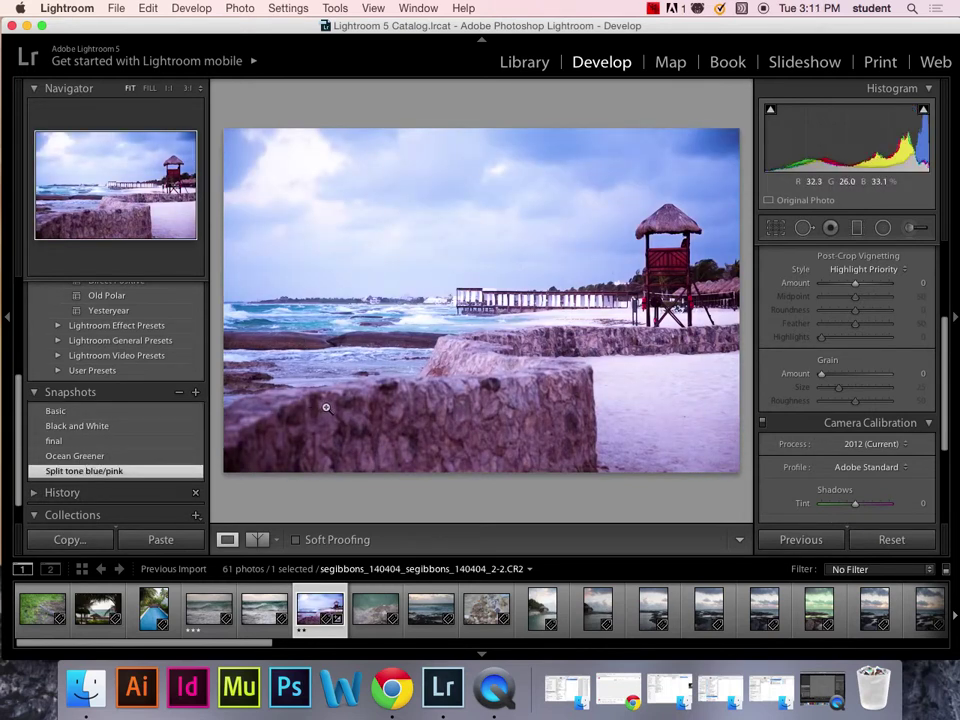
click(35, 89)
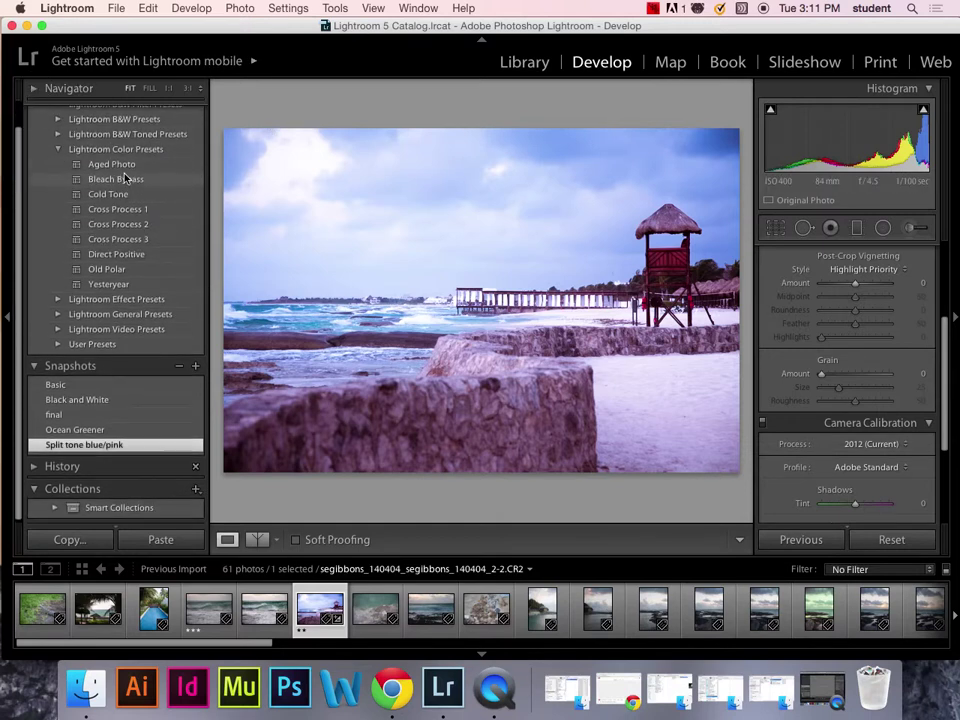
scroll(125, 178, up, 1)
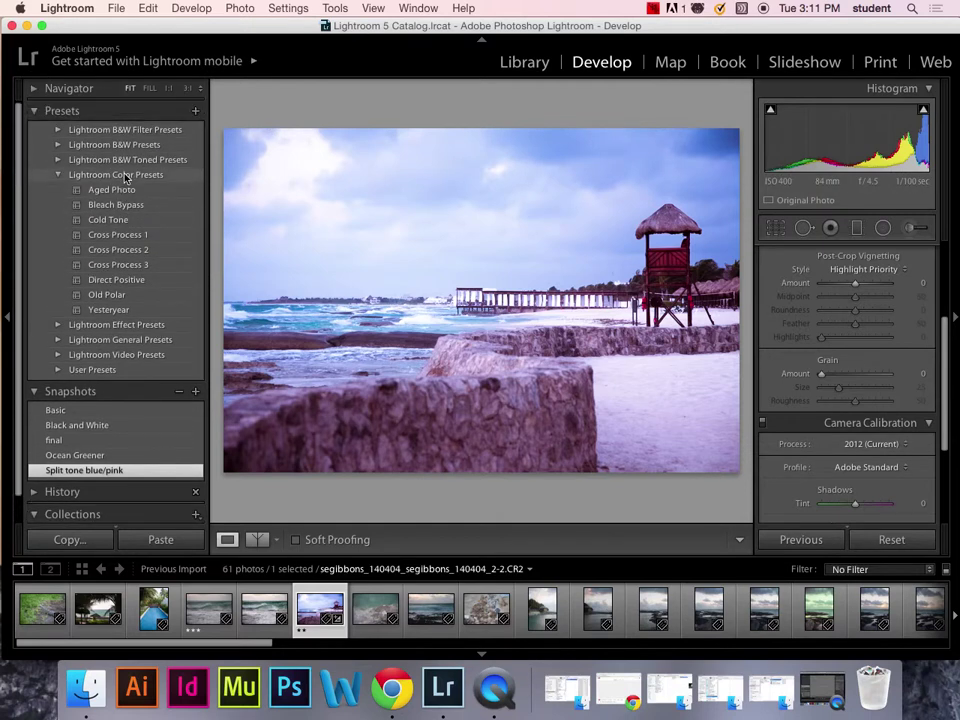
Create a User Presets develop preset named 'Split tone blue/Pink' from the beach photo's settings
click(195, 110)
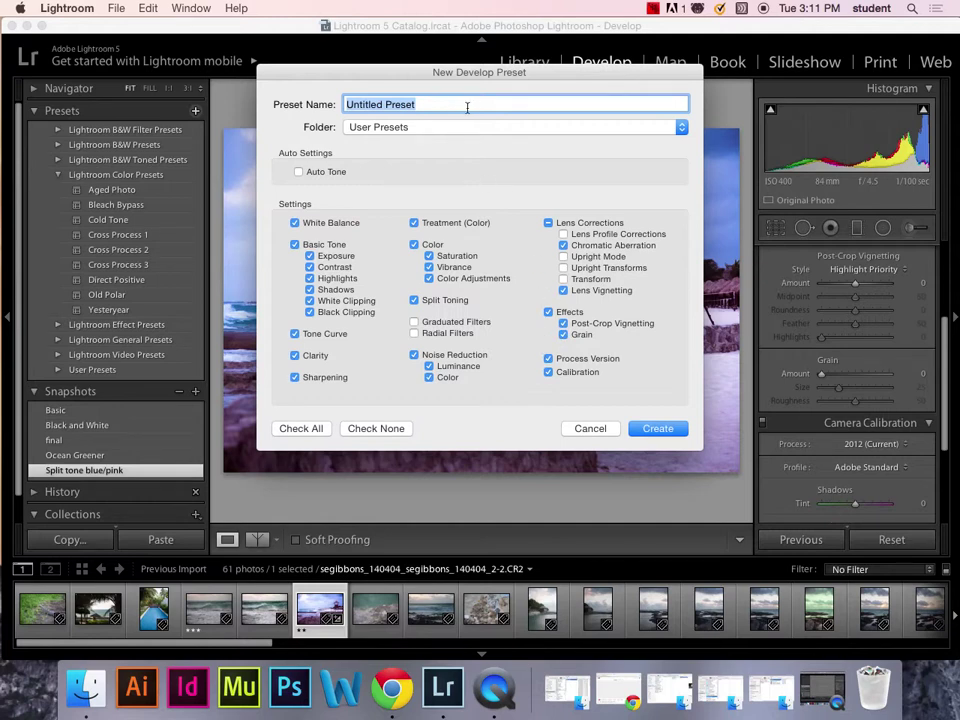
key(shift)
text(Split tone blue/)
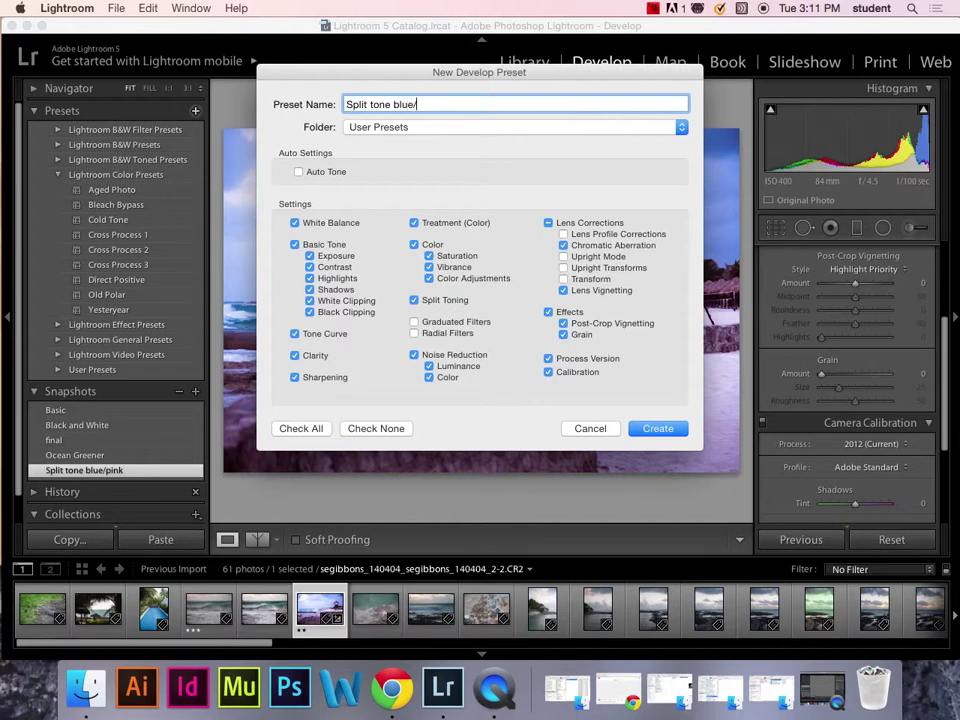
text(Pn)
key(Return)
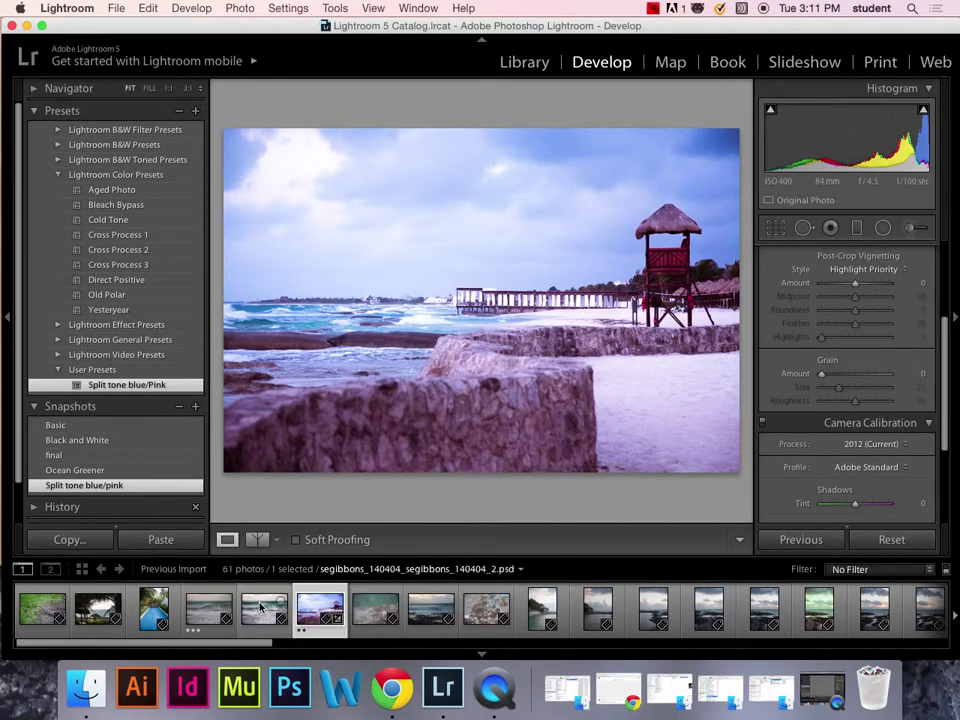
Give the crashing-waves photo the Split tone blue/Pink preset, then reselect the beach photo
click(260, 606)
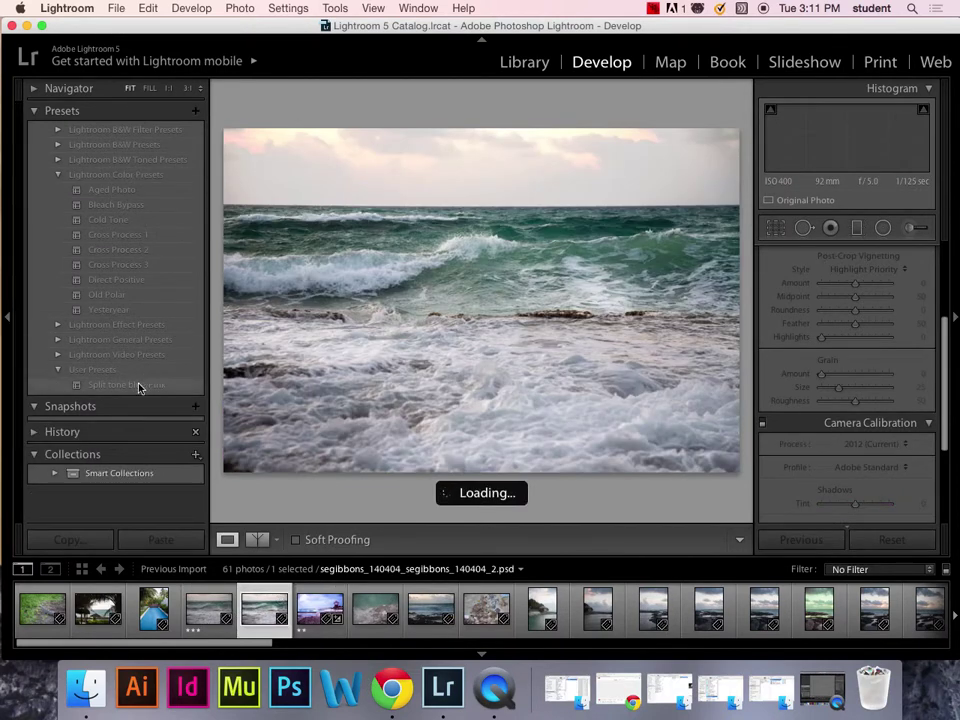
click(139, 386)
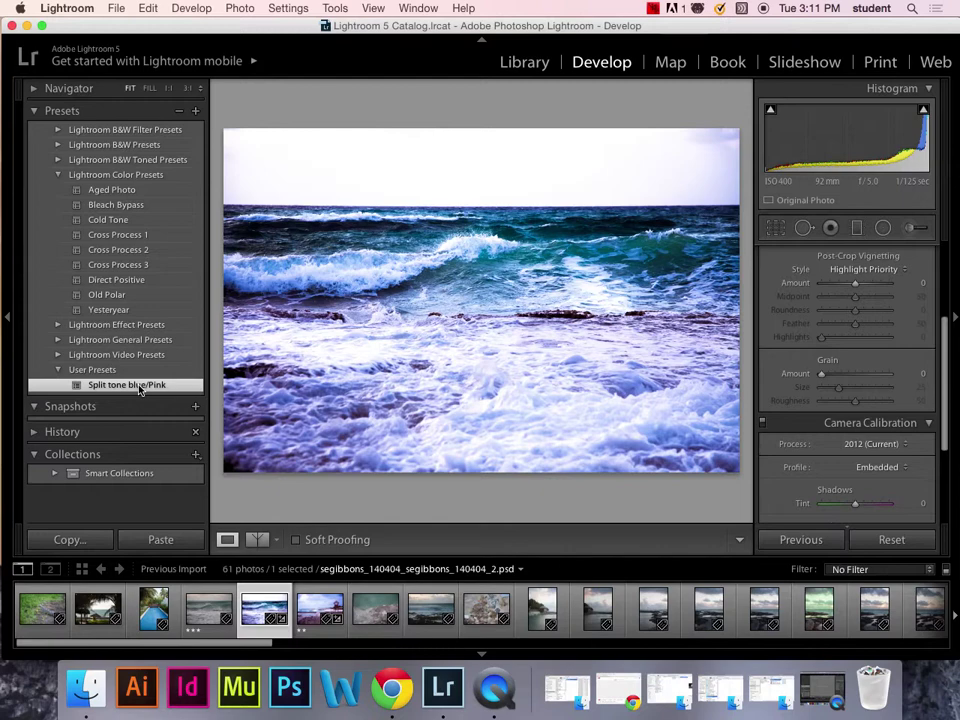
click(312, 607)
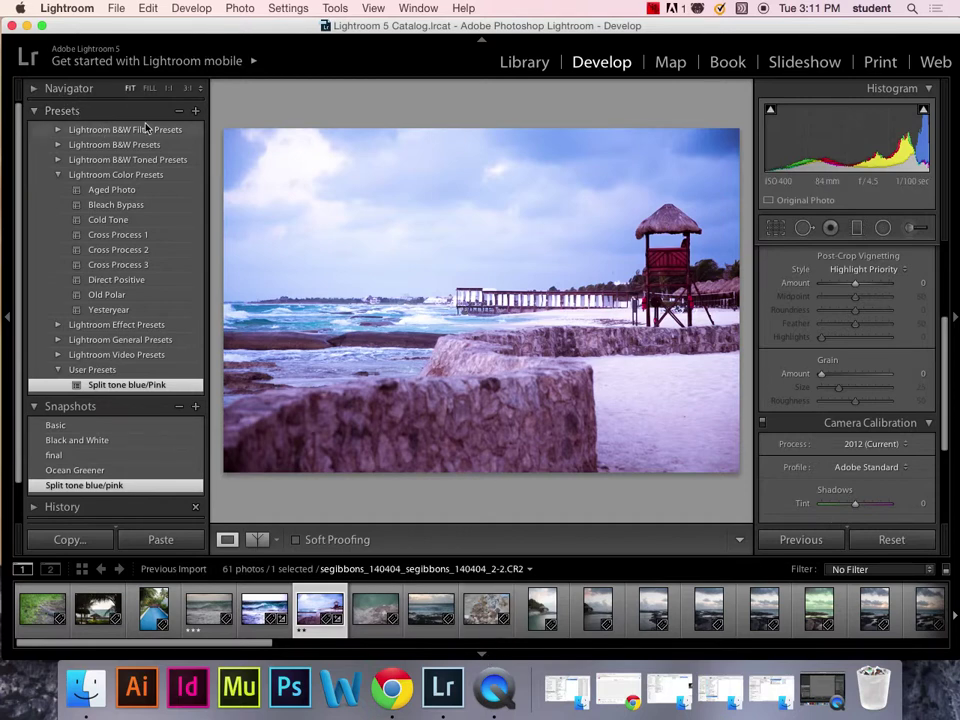
Cancel the new develop preset and advance to the rock-and-water photo
click(195, 112)
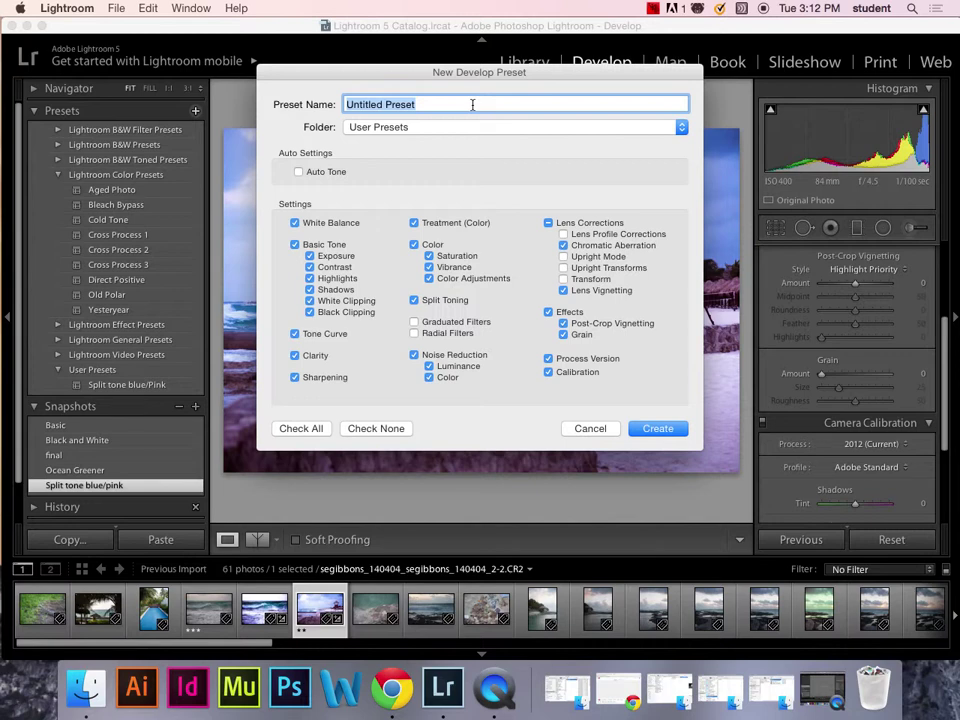
click(612, 429)
key(Right)
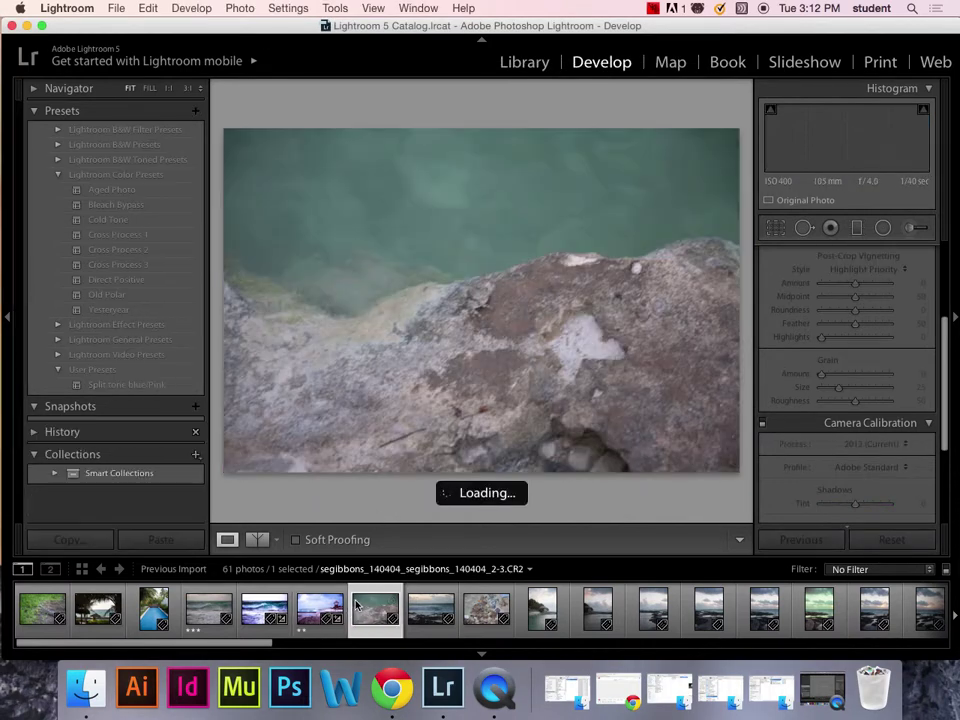
Apply Split tone blue/Pink to the rock-and-water photo, then move on to the sunset shots
click(131, 385)
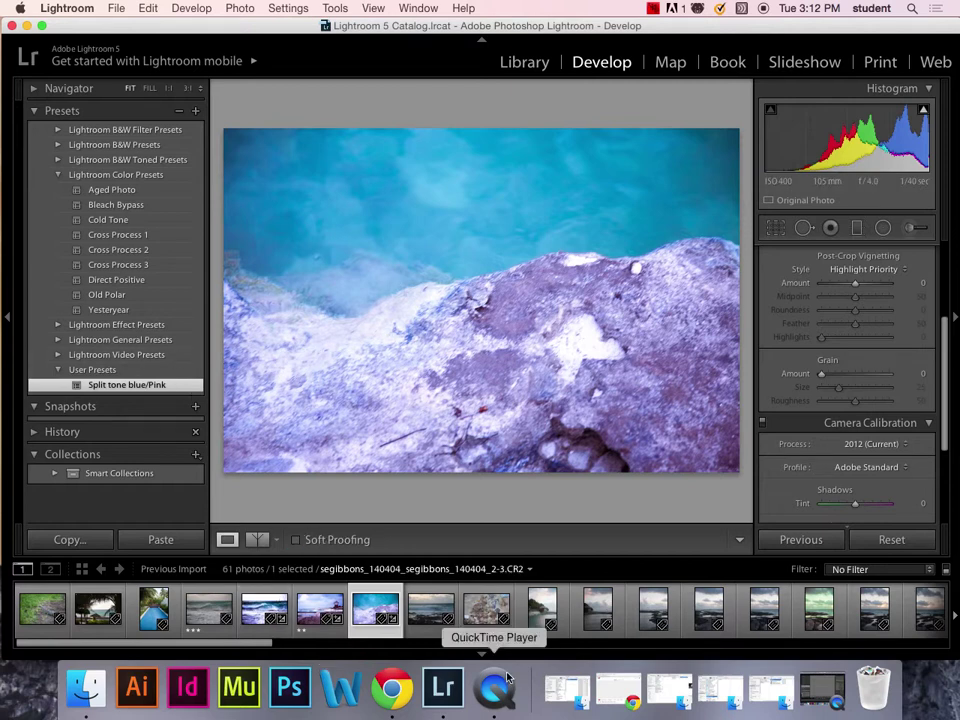
drag(212, 643, 297, 641)
click(214, 612)
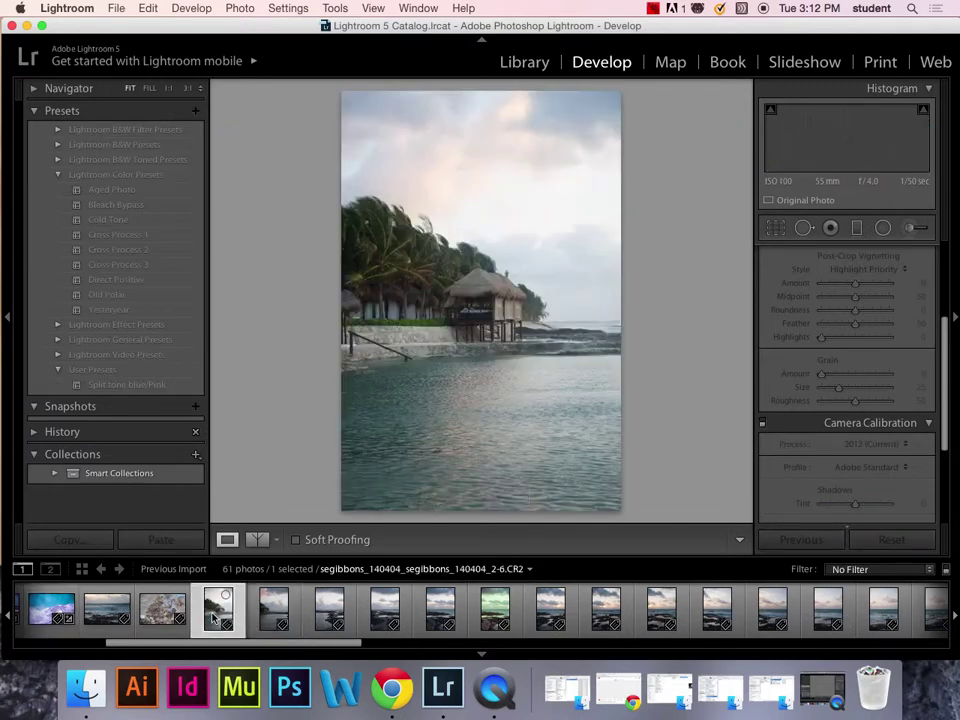
key(Right)
key(Right)
key(Right)
key(Right)
key(Right)
key(Right)
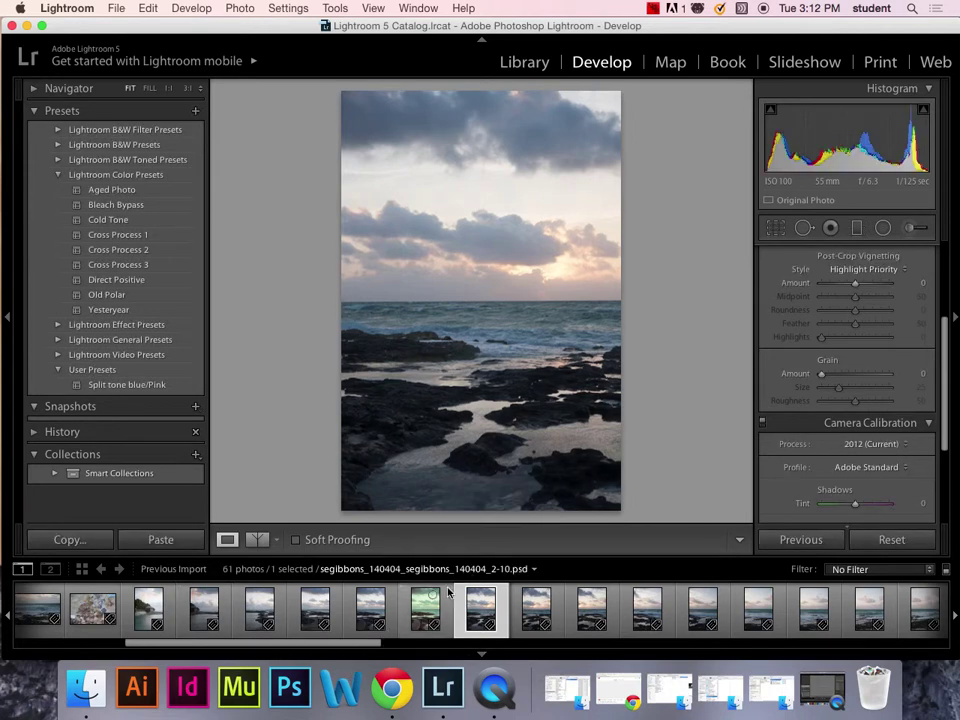
Pick the portrait rocky-shore sunset CR2 from the Library grid and open it in Develop
click(425, 608)
key(g)
click(481, 612)
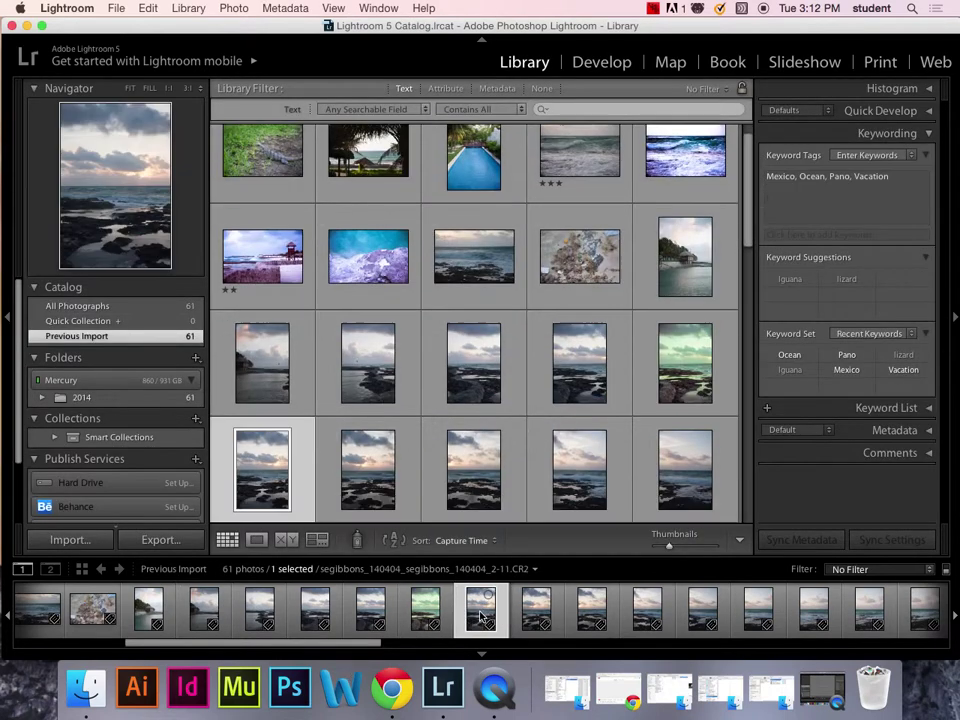
key(e)
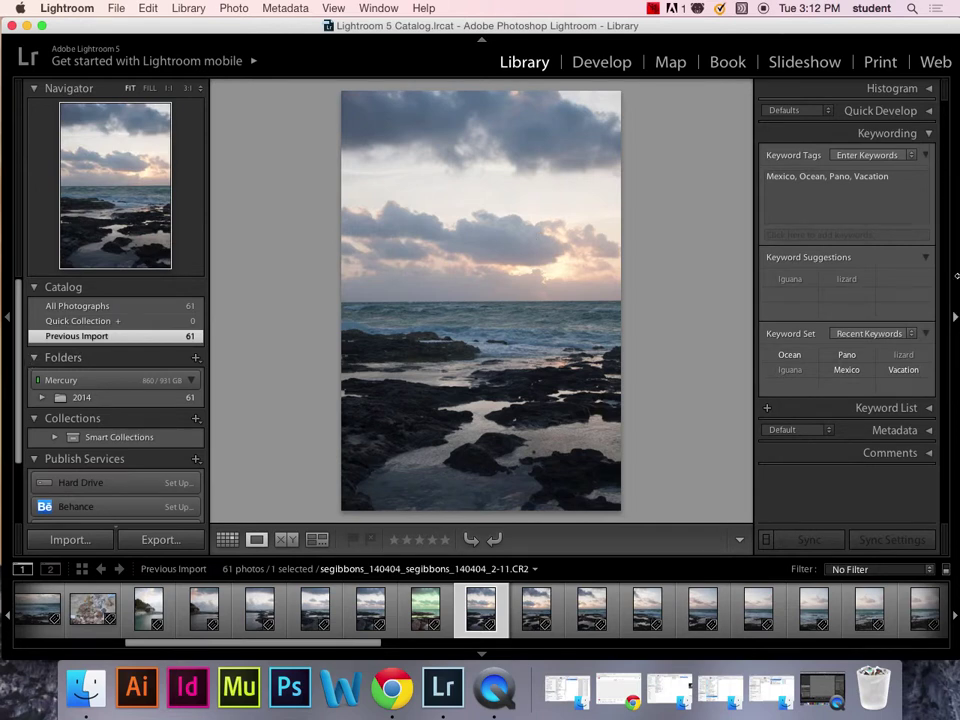
click(618, 72)
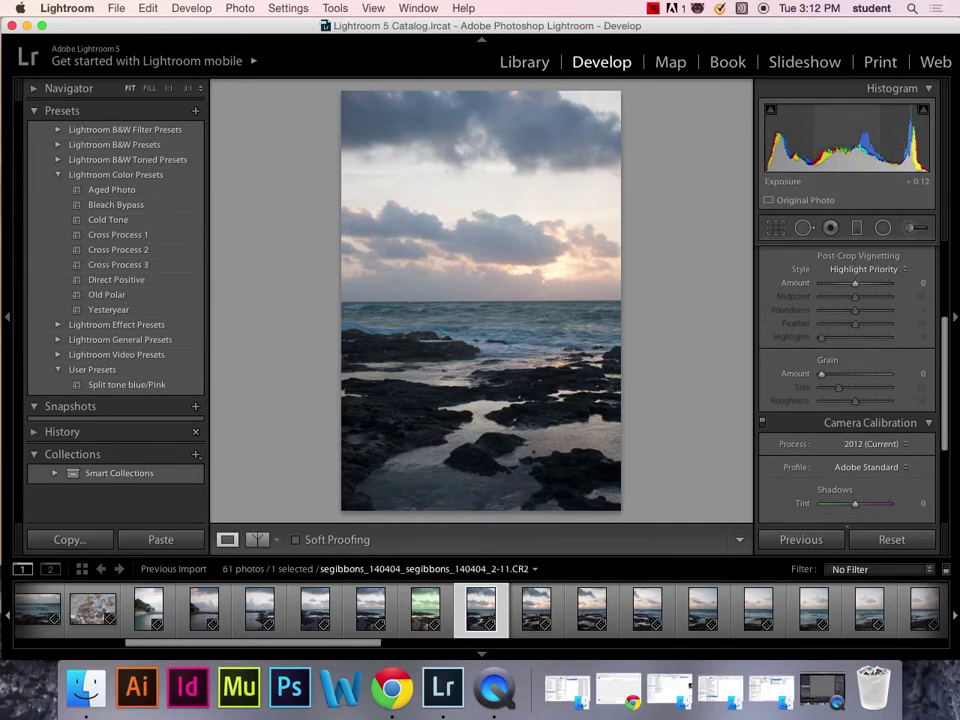
Set Exposure +0.75, Shadows -10, Blacks -20 and Clarity +20 on the sunset photo
drag(850, 150, 870, 150)
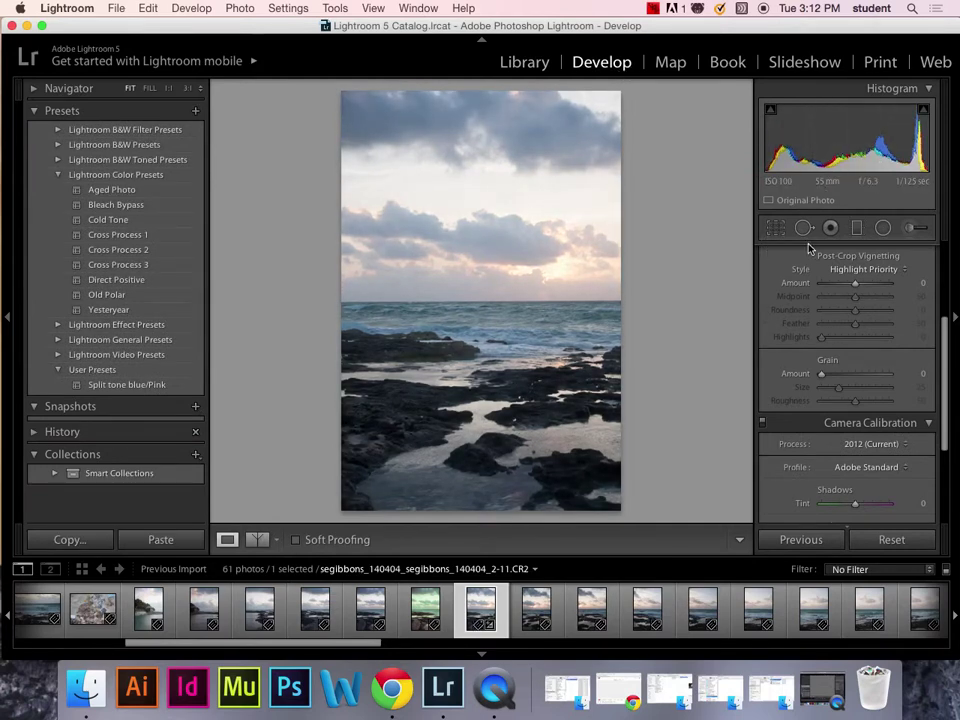
drag(948, 397, 947, 229)
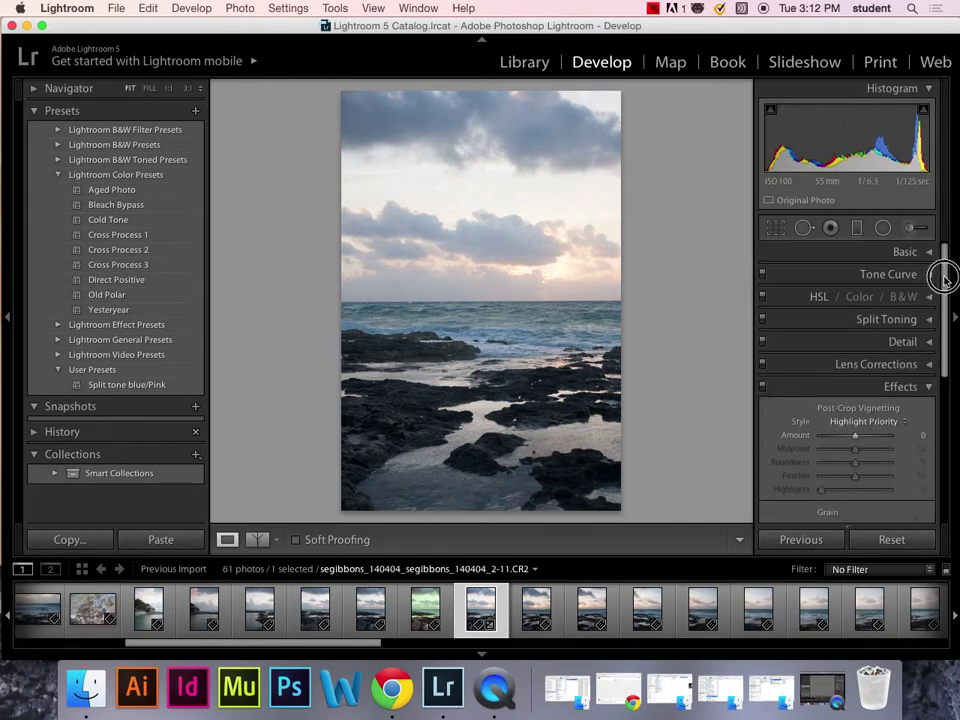
click(932, 251)
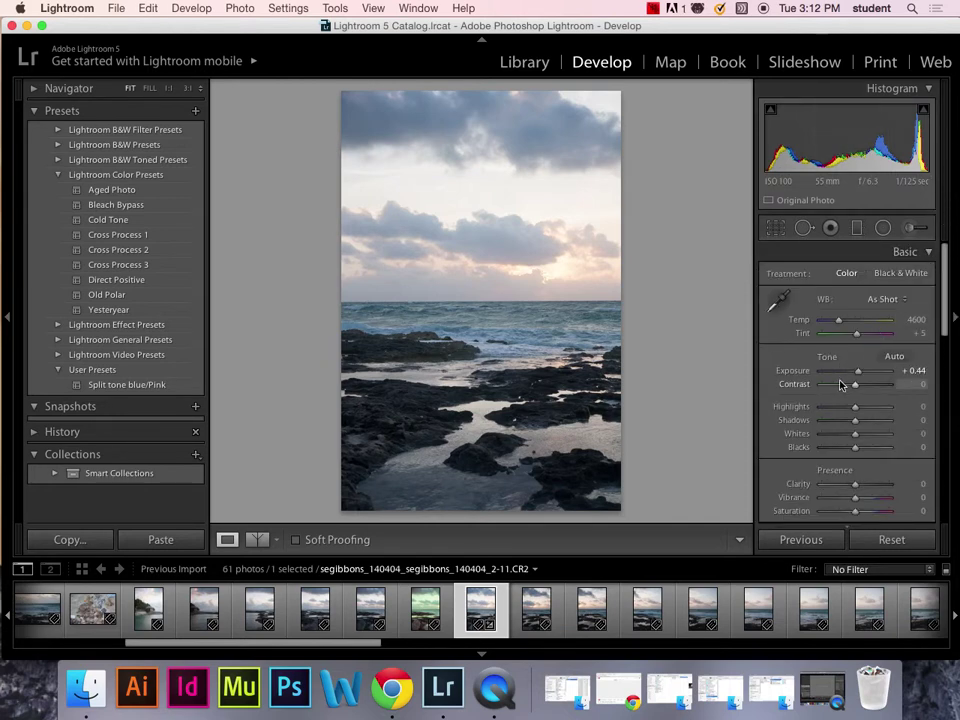
drag(857, 371, 860, 371)
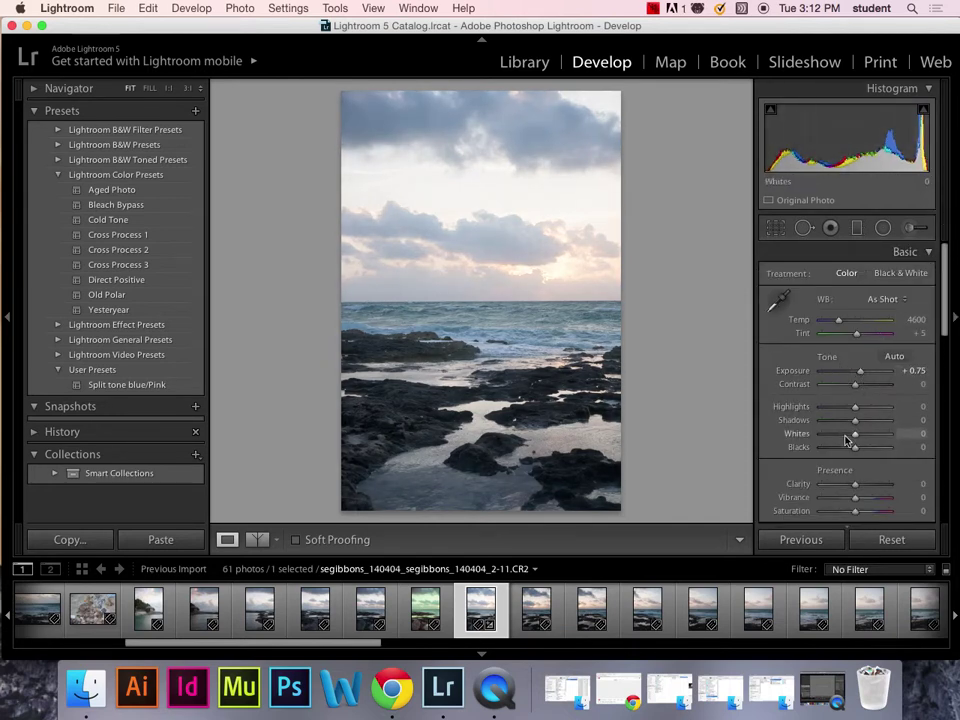
drag(856, 420, 848, 448)
drag(944, 288, 945, 321)
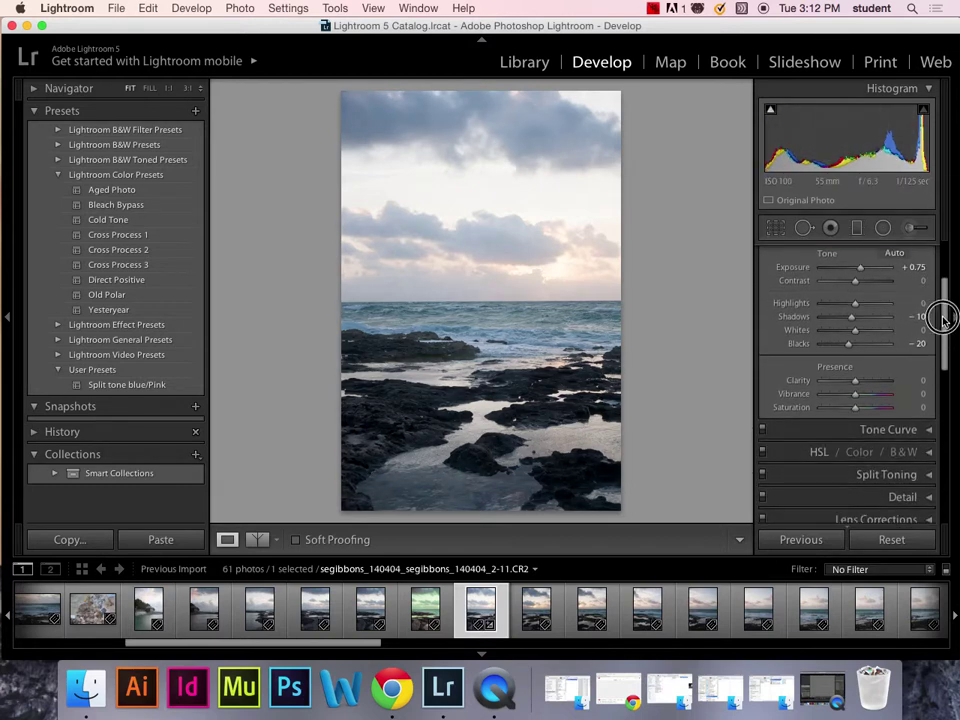
drag(855, 381, 862, 382)
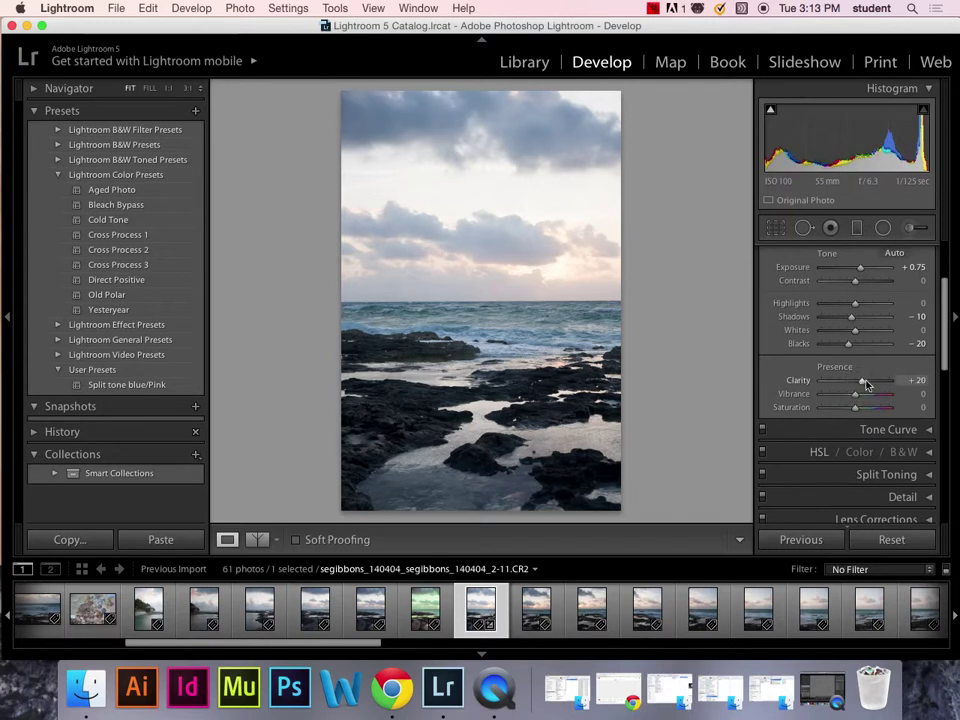
Create the 'Basic Dev' user preset from these adjustments, then select the next sunset photo
click(195, 110)
text(B)
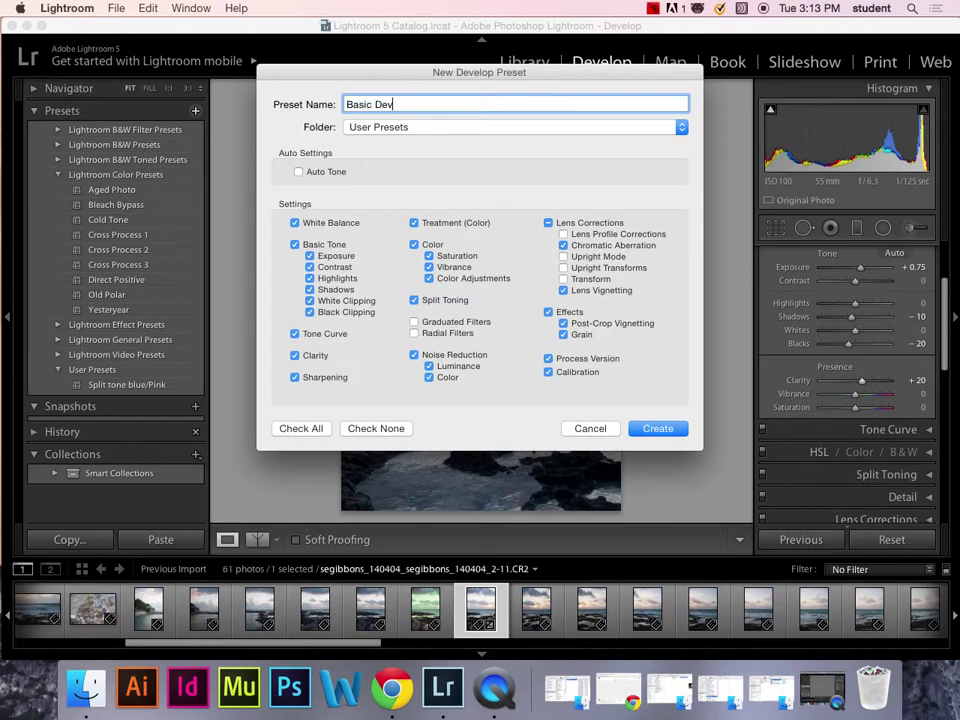
text(asic Dev)
click(658, 428)
click(548, 594)
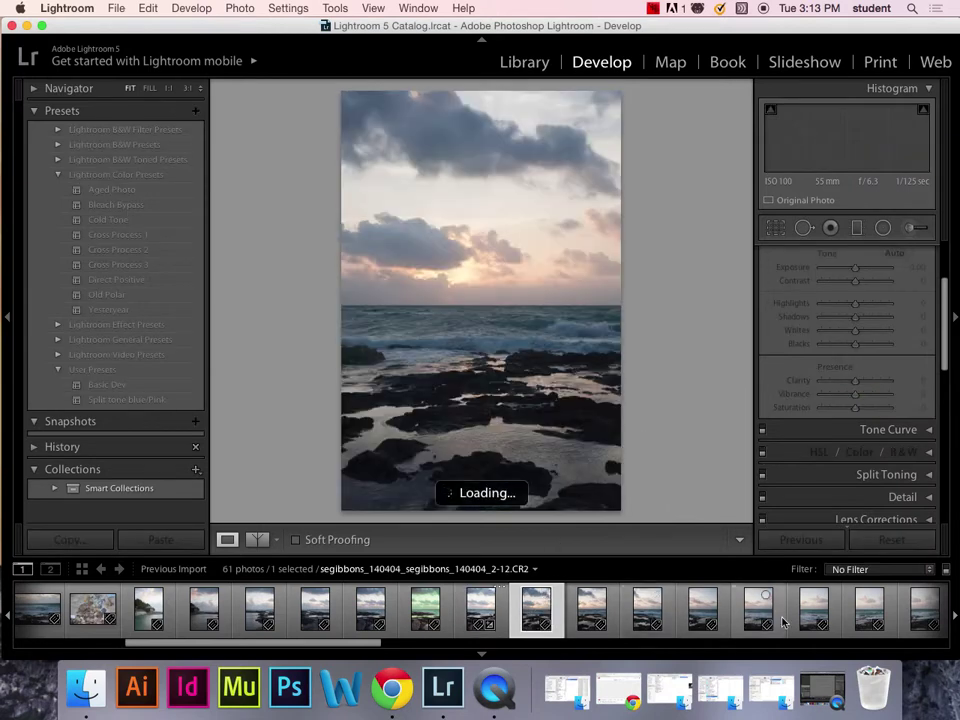
Select the five panorama frames and apply the Basic Dev preset to each one
shift+click(758, 608)
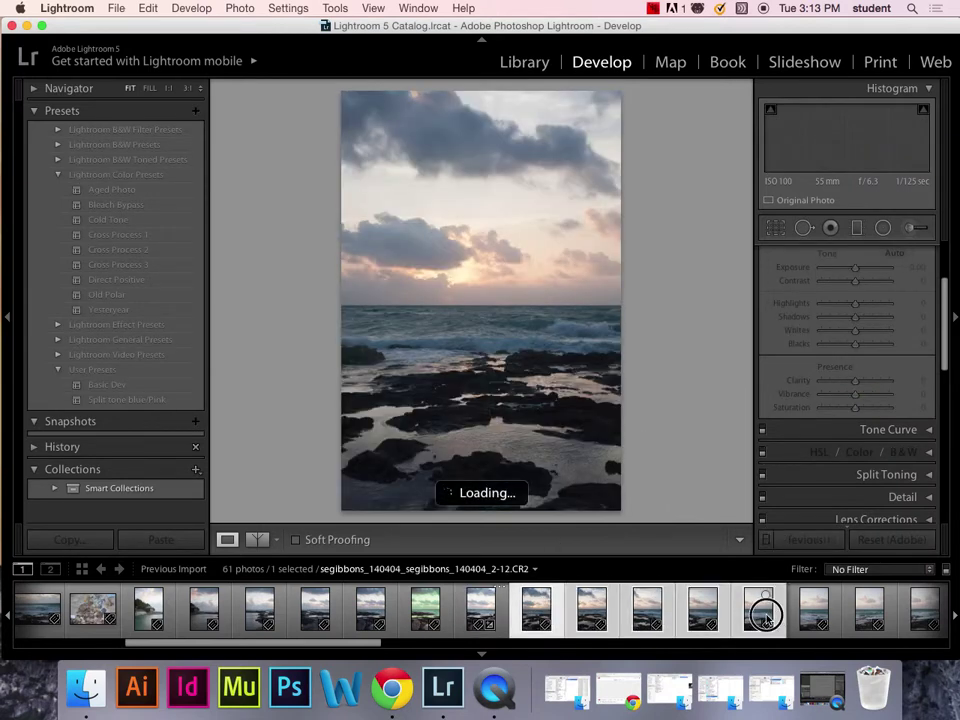
click(115, 385)
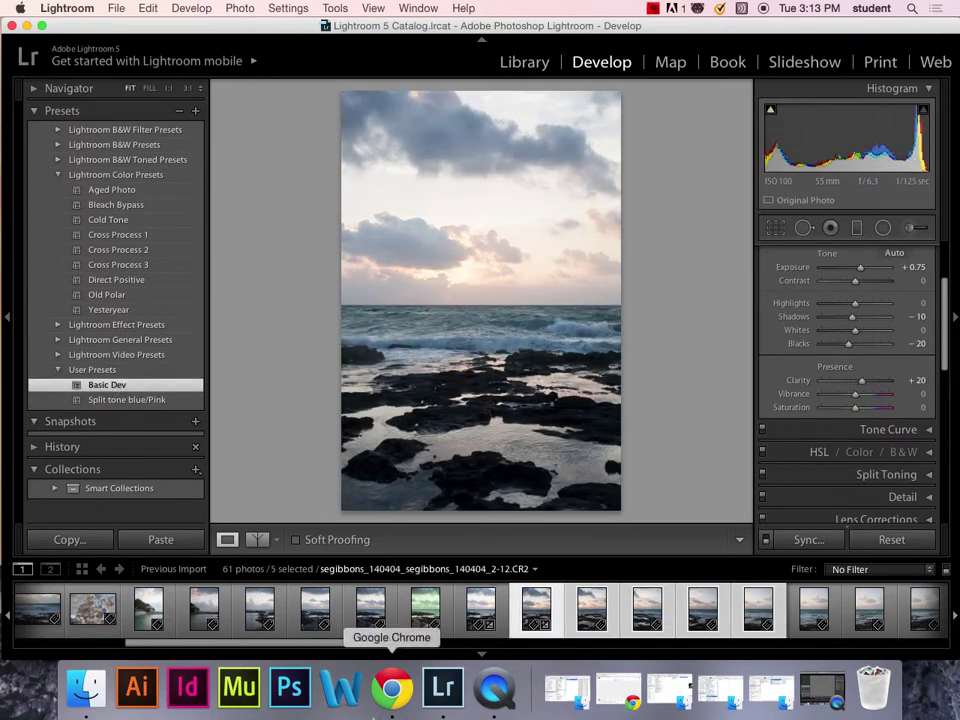
click(586, 603)
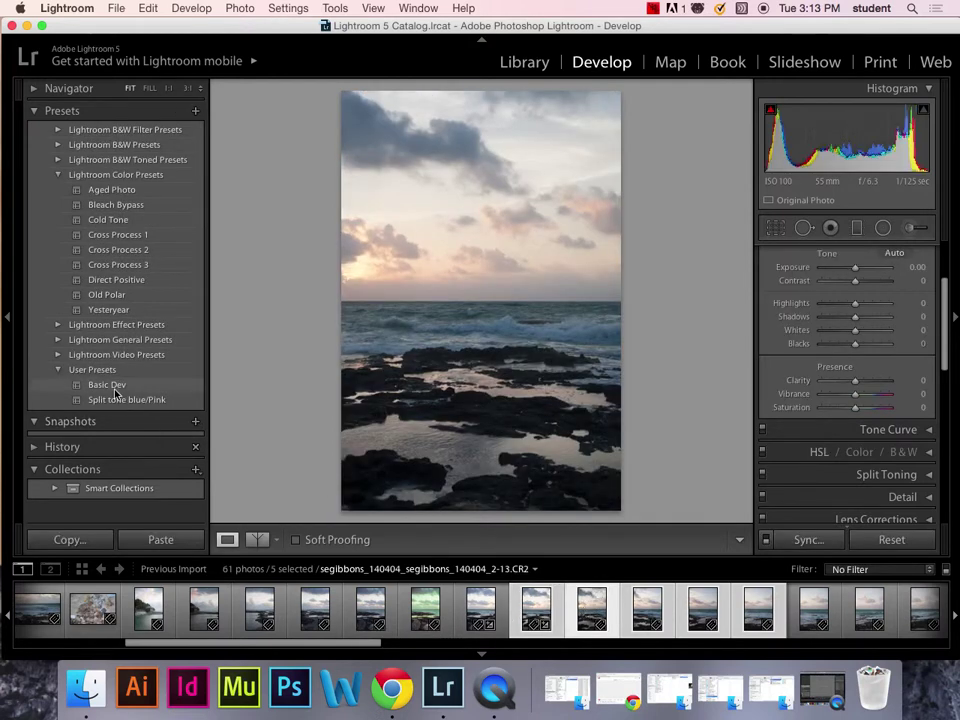
click(106, 386)
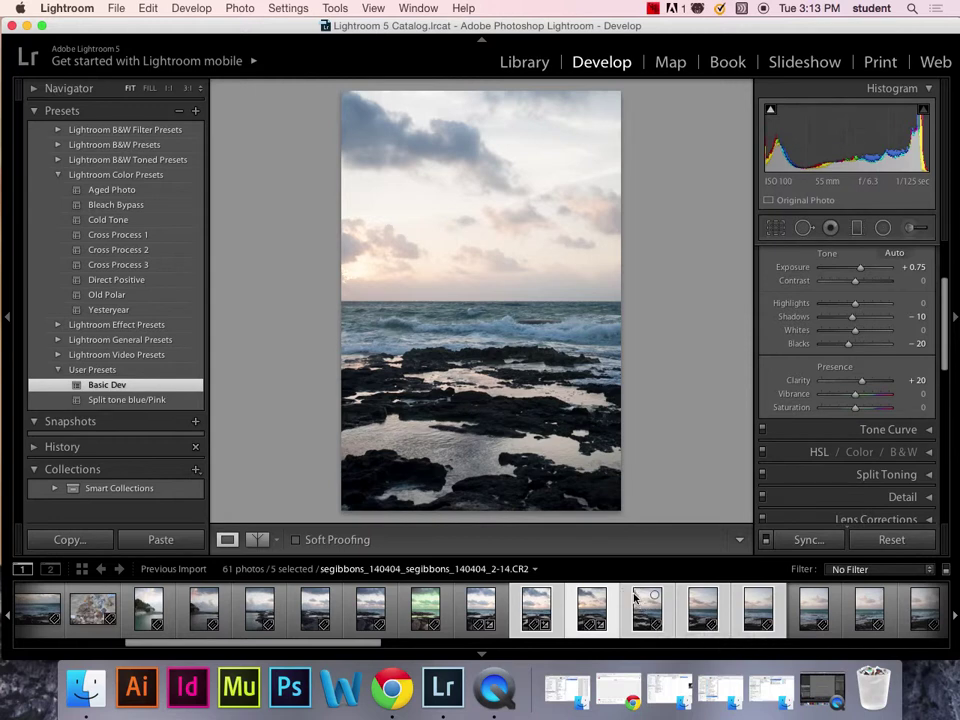
click(658, 626)
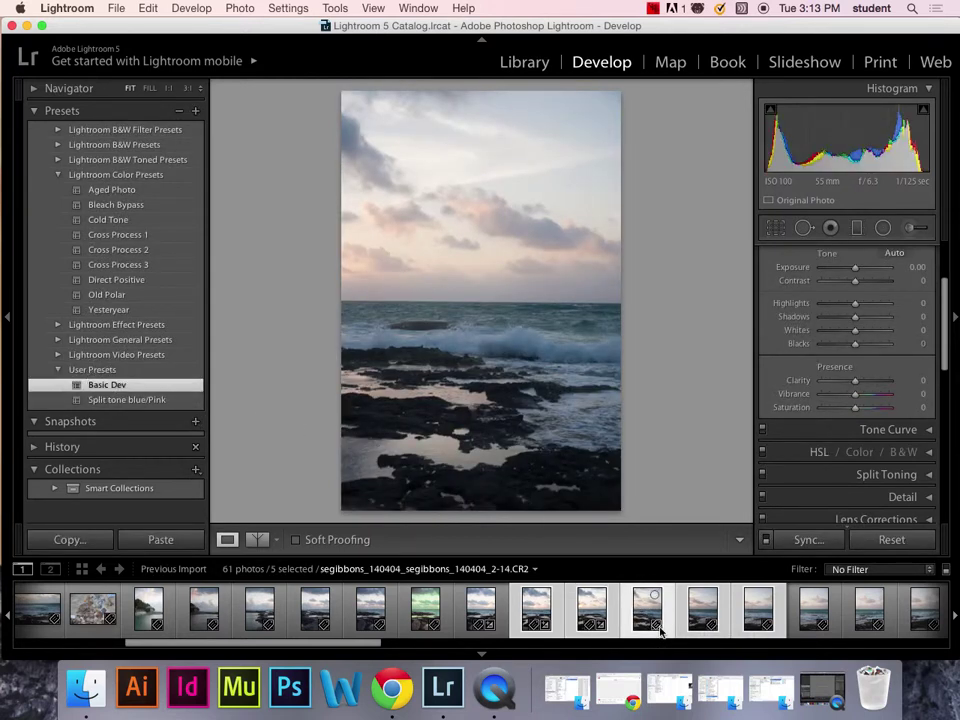
click(703, 612)
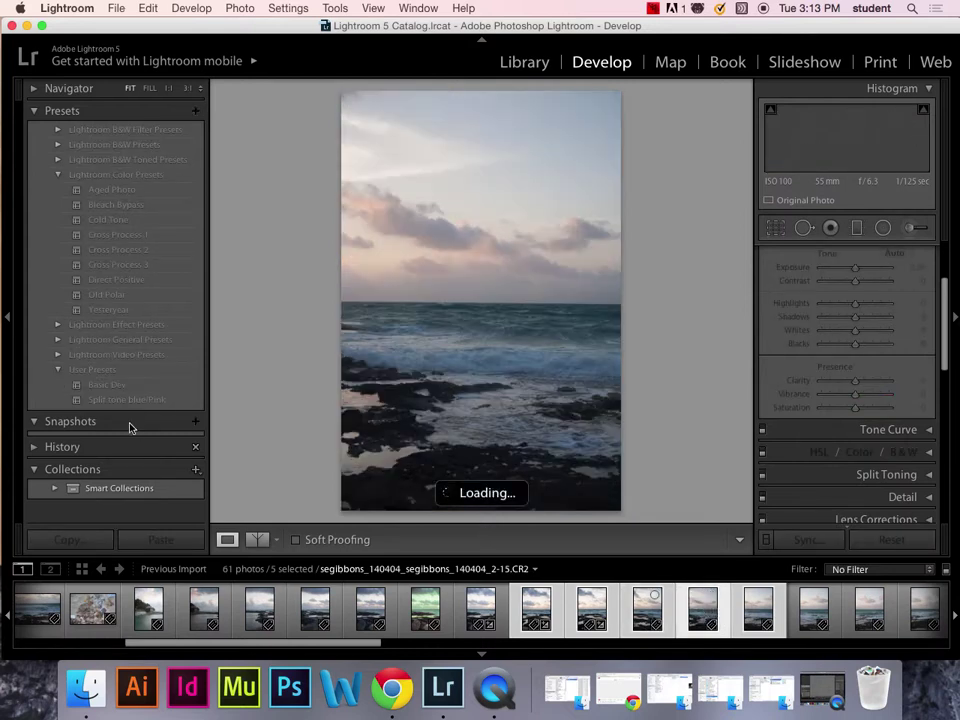
click(120, 386)
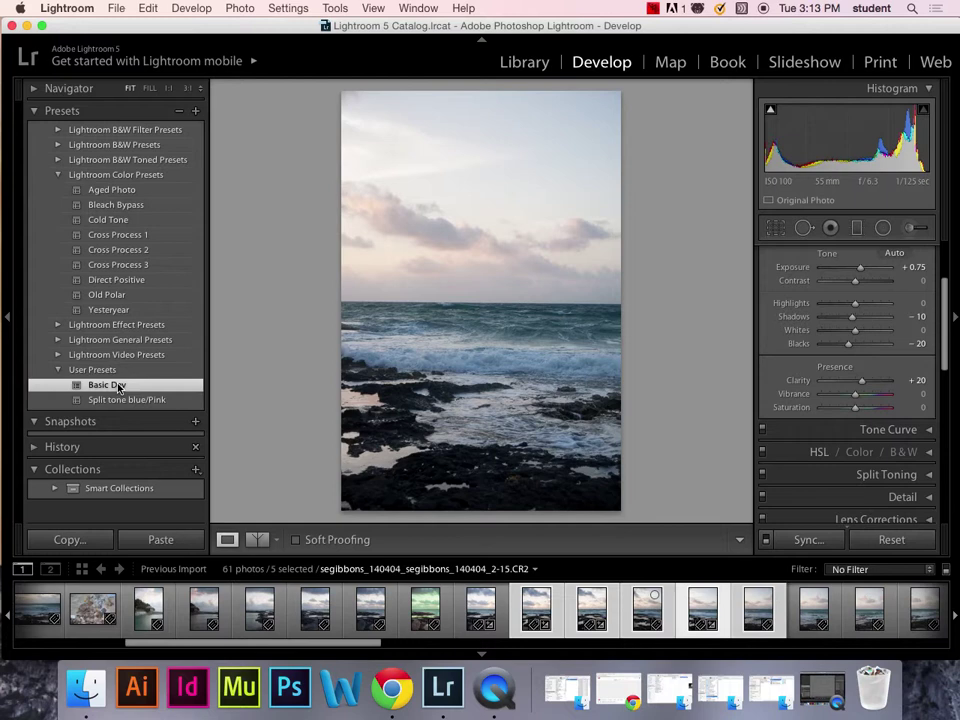
key(Right)
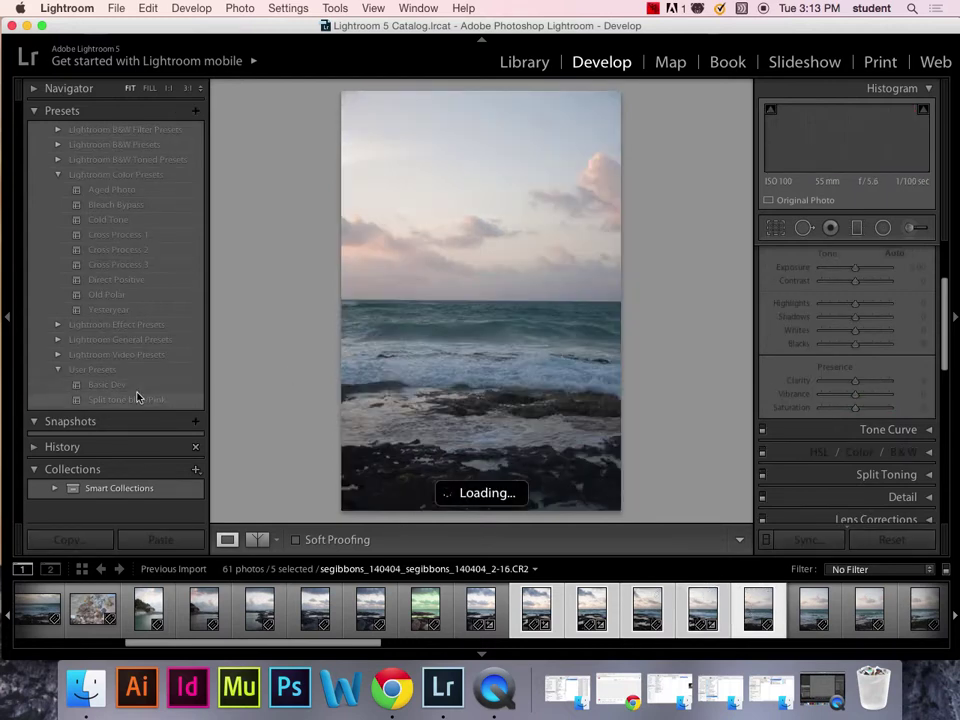
click(128, 388)
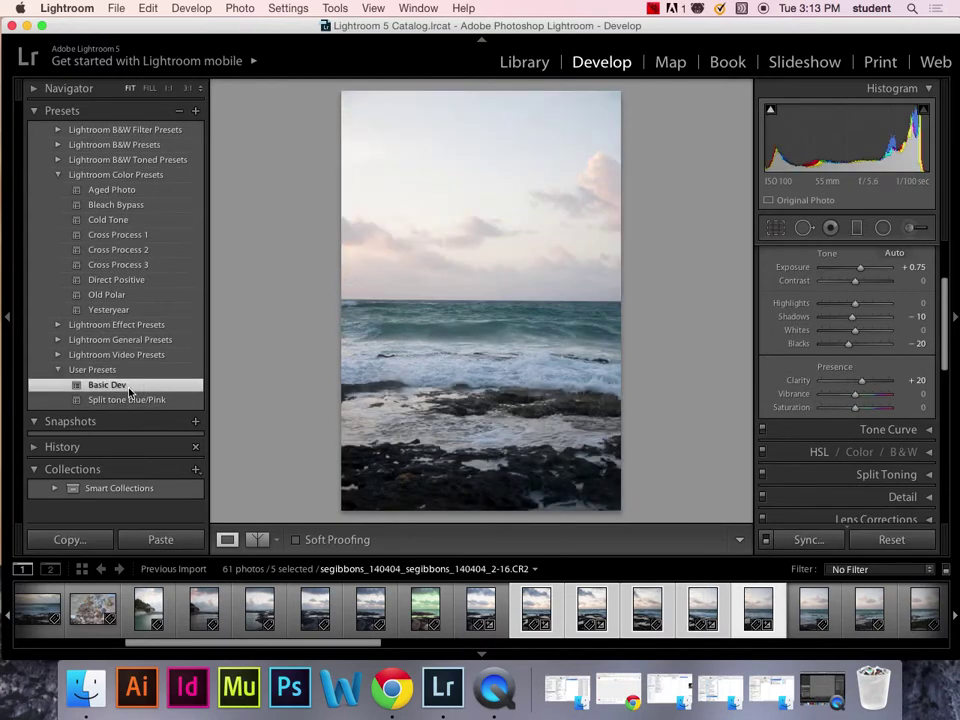